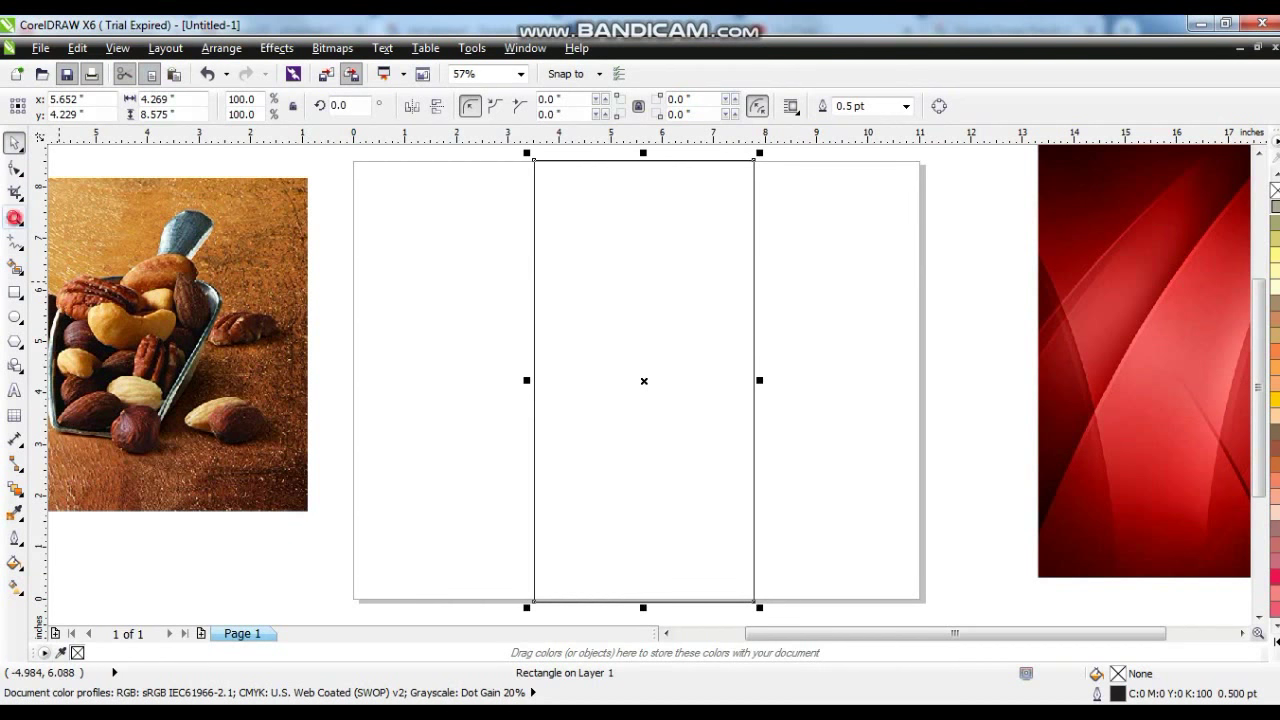
Step: Draw a circle about 6.41 in in diameter over the upper half of the tall rectangle on the page
{"action": "left_click", "coordinate": [15, 217]}
{"action": "right_click", "coordinate": [466, 298]}
{"action": "left_click", "coordinate": [620, 255]}
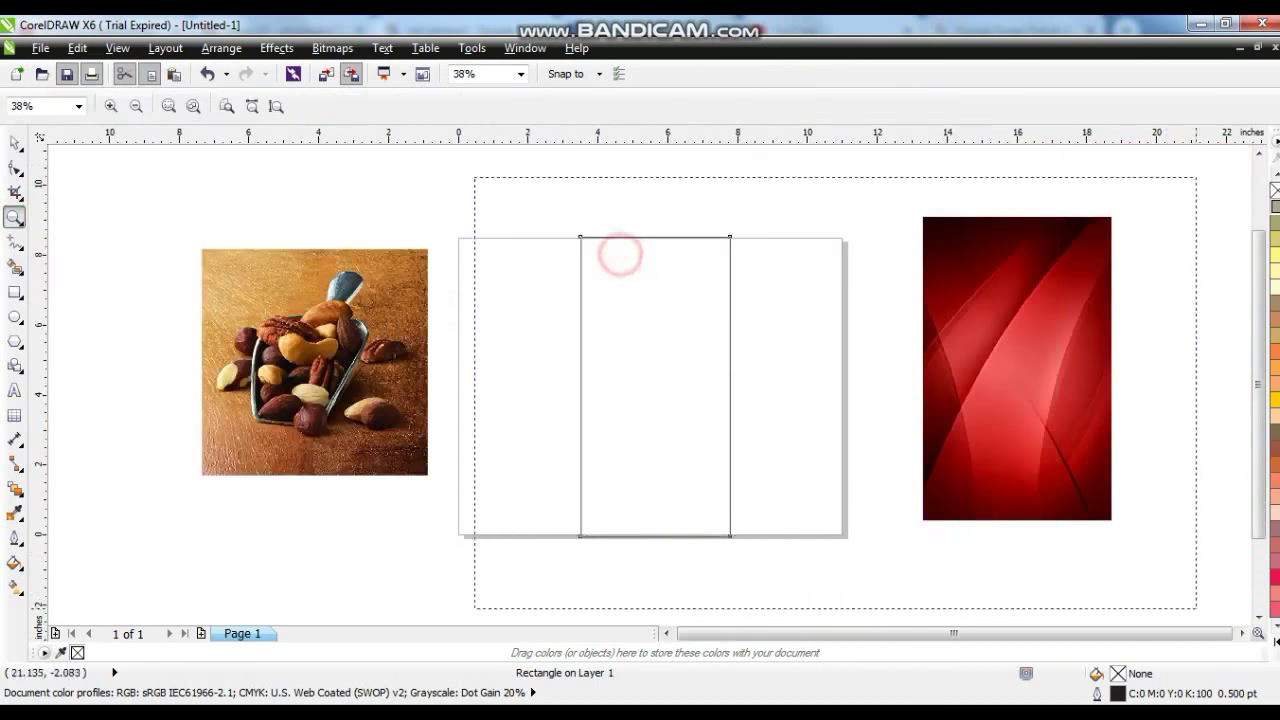
{"action": "left_click_drag", "start_coordinate": [474, 177], "coordinate": [1172, 584]}
{"action": "left_click", "coordinate": [15, 144]}
{"action": "left_click", "coordinate": [200, 151]}
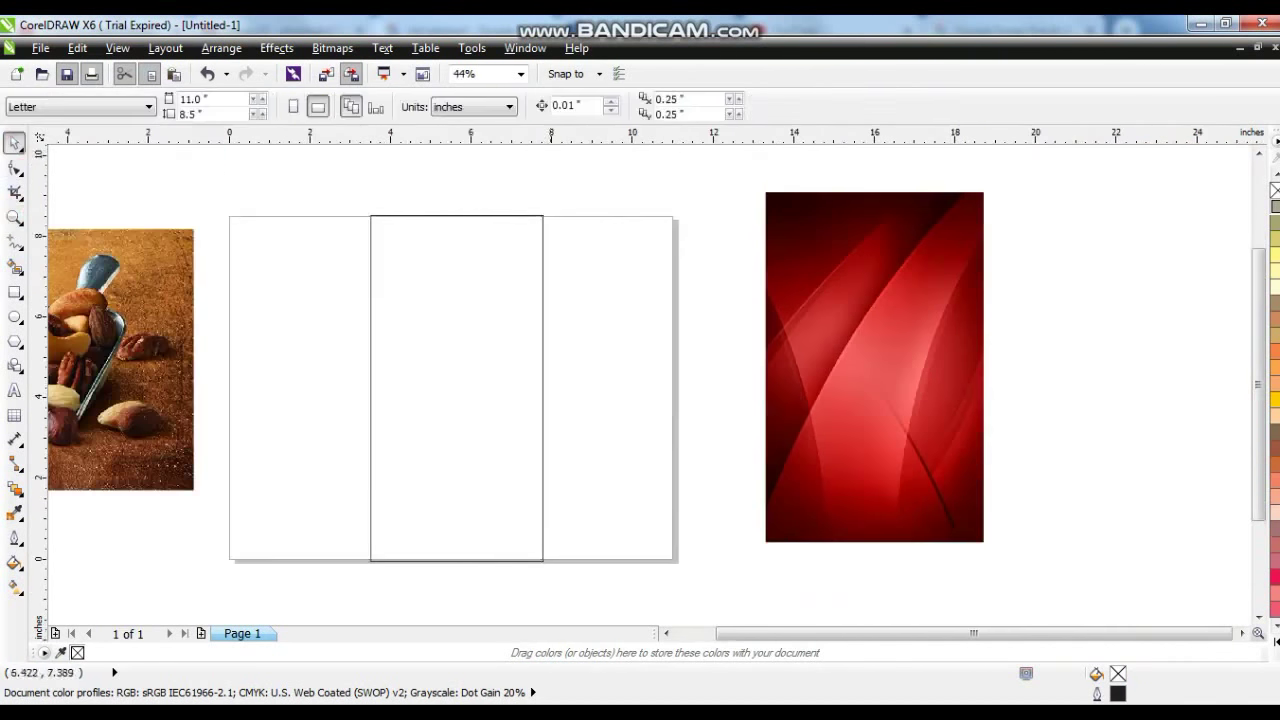
{"action": "left_click", "coordinate": [15, 316]}
{"action": "left_click_drag", "start_coordinate": [323, 142], "coordinate": [320, 321]}
{"action": "left_click_drag", "start_coordinate": [318, 150], "coordinate": [576, 410]}
{"action": "key", "text": "space"}
Step: Centre the circle horizontally on the rectangle and position it at about X 5.65 in, Y 7.44 in
{"action": "mouse_move", "coordinate": [443, 277]}
{"action": "left_mouse_down"}
{"action": "mouse_move", "coordinate": [453, 290]}
{"action": "mouse_move", "coordinate": [457, 266]}
{"action": "left_mouse_up"}
{"action": "left_click", "coordinate": [542, 474], "text": "shift"}
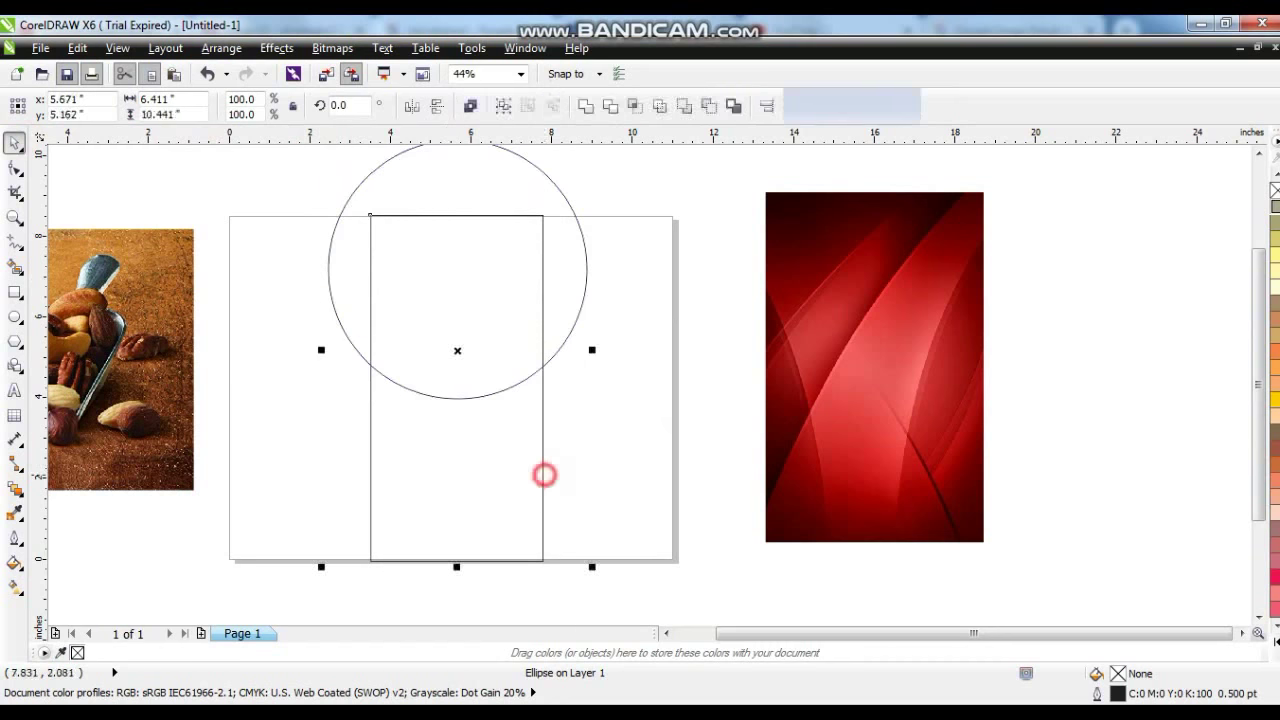
{"action": "left_click", "coordinate": [600, 466]}
{"action": "left_click_drag", "start_coordinate": [565, 340], "coordinate": [564, 326]}
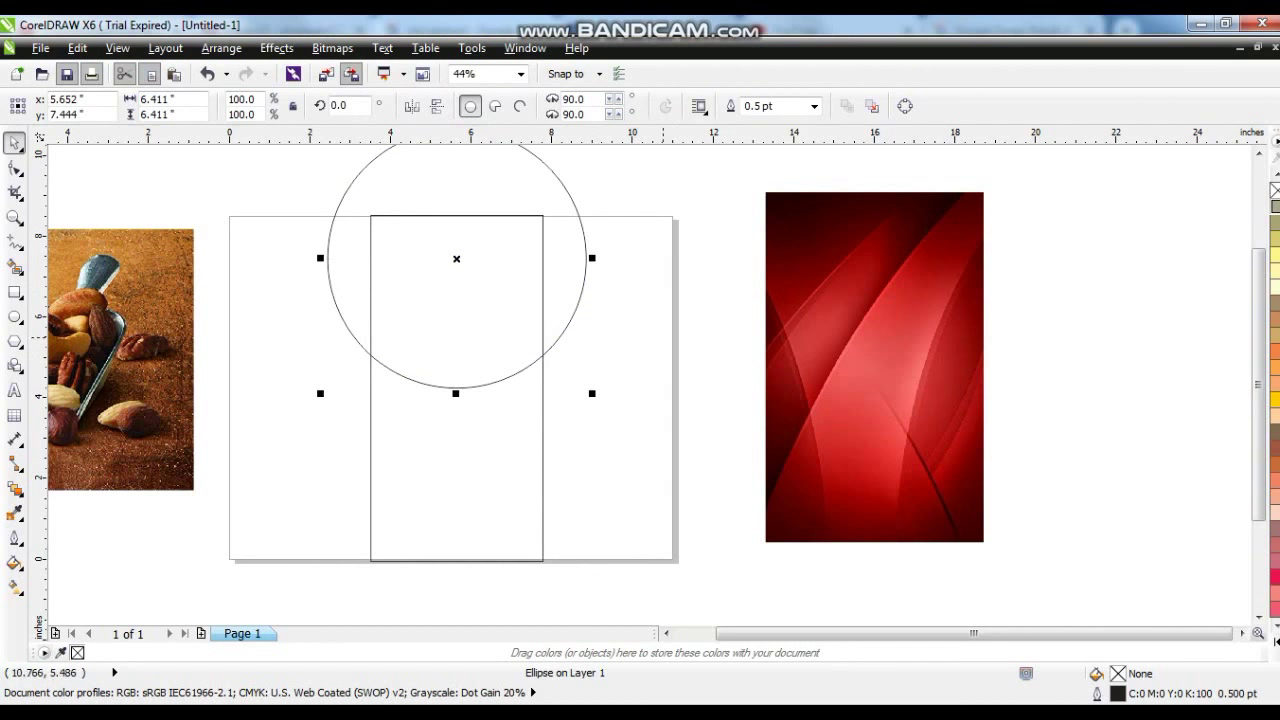
Step: Move the red abstract image over the circle and resize it to about 4.61 × 6.23 in
{"action": "left_click", "coordinate": [820, 407]}
{"action": "left_click_drag", "start_coordinate": [845, 473], "coordinate": [445, 369]}
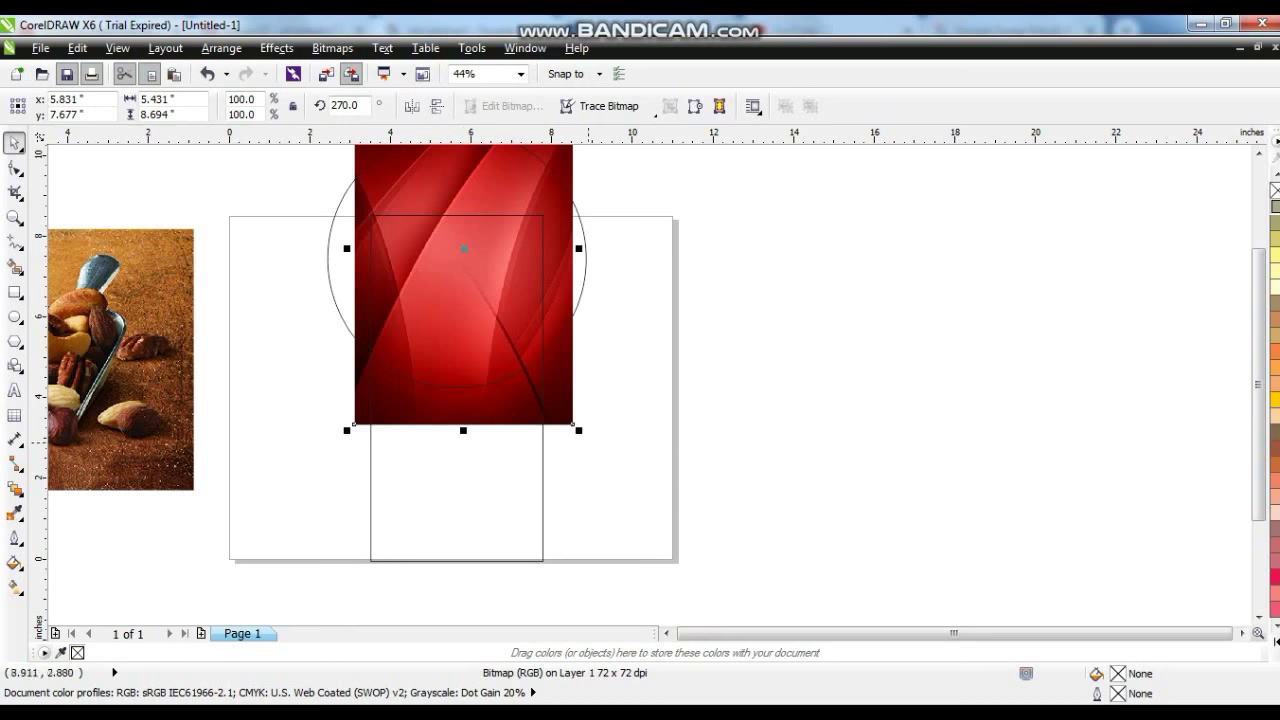
{"action": "left_click_drag", "start_coordinate": [576, 427], "coordinate": [558, 400]}
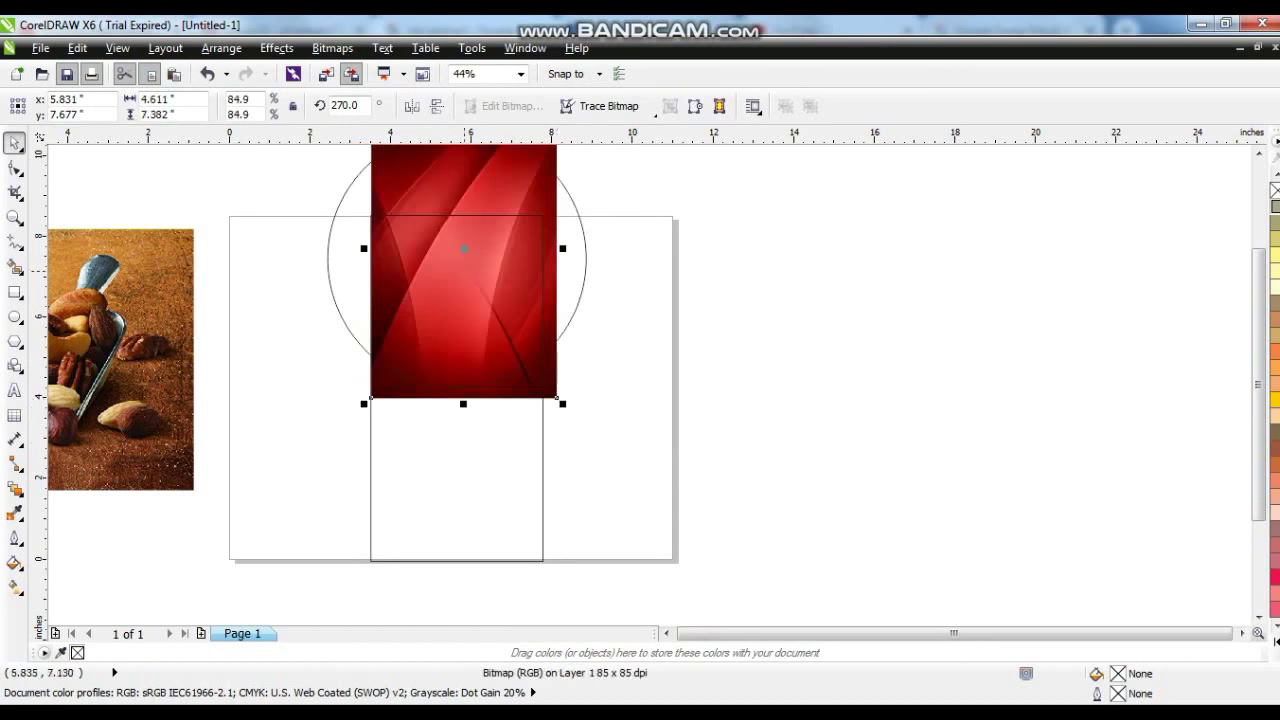
{"action": "left_click_drag", "start_coordinate": [469, 249], "coordinate": [460, 295]}
{"action": "left_click_drag", "start_coordinate": [459, 450], "coordinate": [531, 398]}
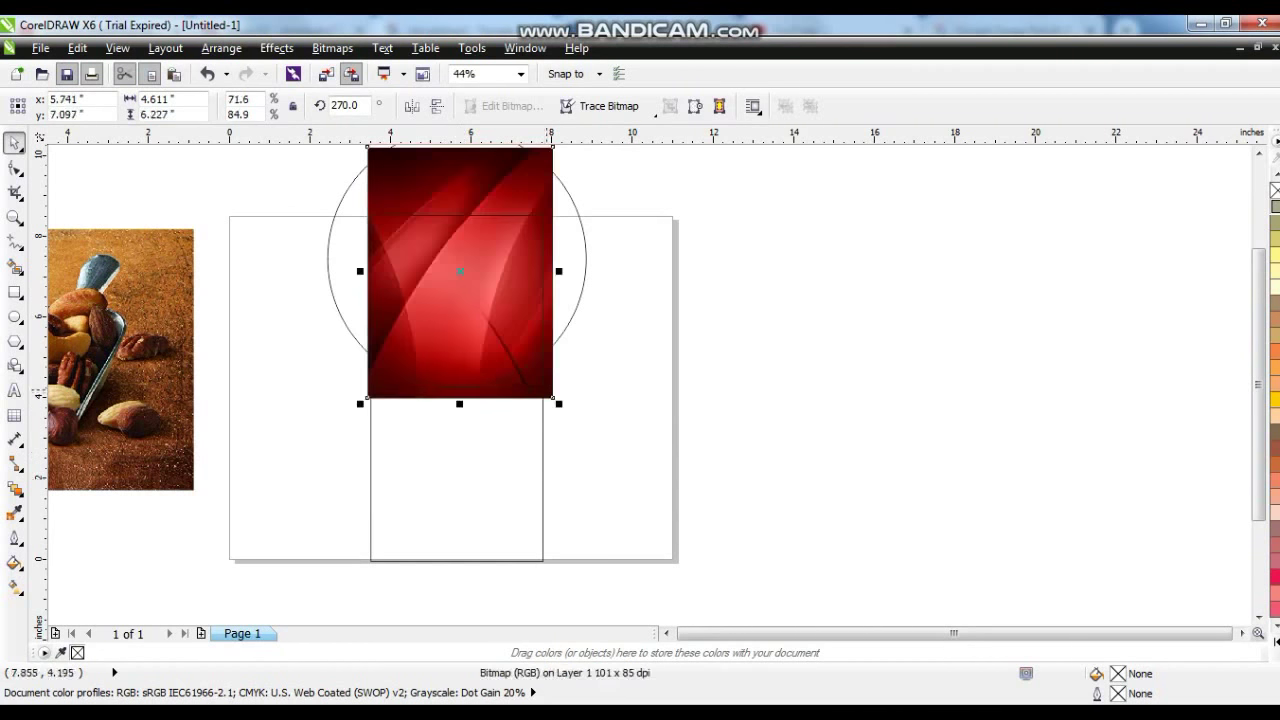
Step: PowerClip the red image inside the circle and remove the circle's outline
{"action": "right_click", "coordinate": [551, 386]}
{"action": "left_click", "coordinate": [589, 137]}
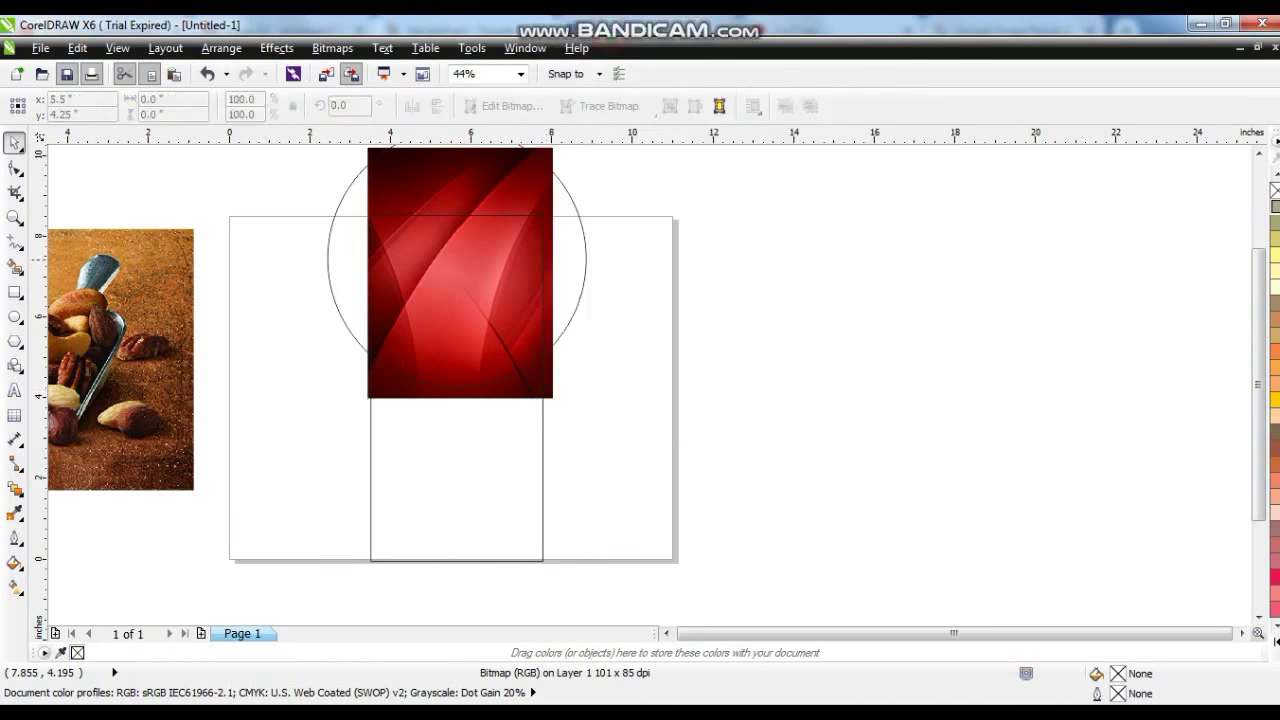
{"action": "left_click", "coordinate": [586, 257]}
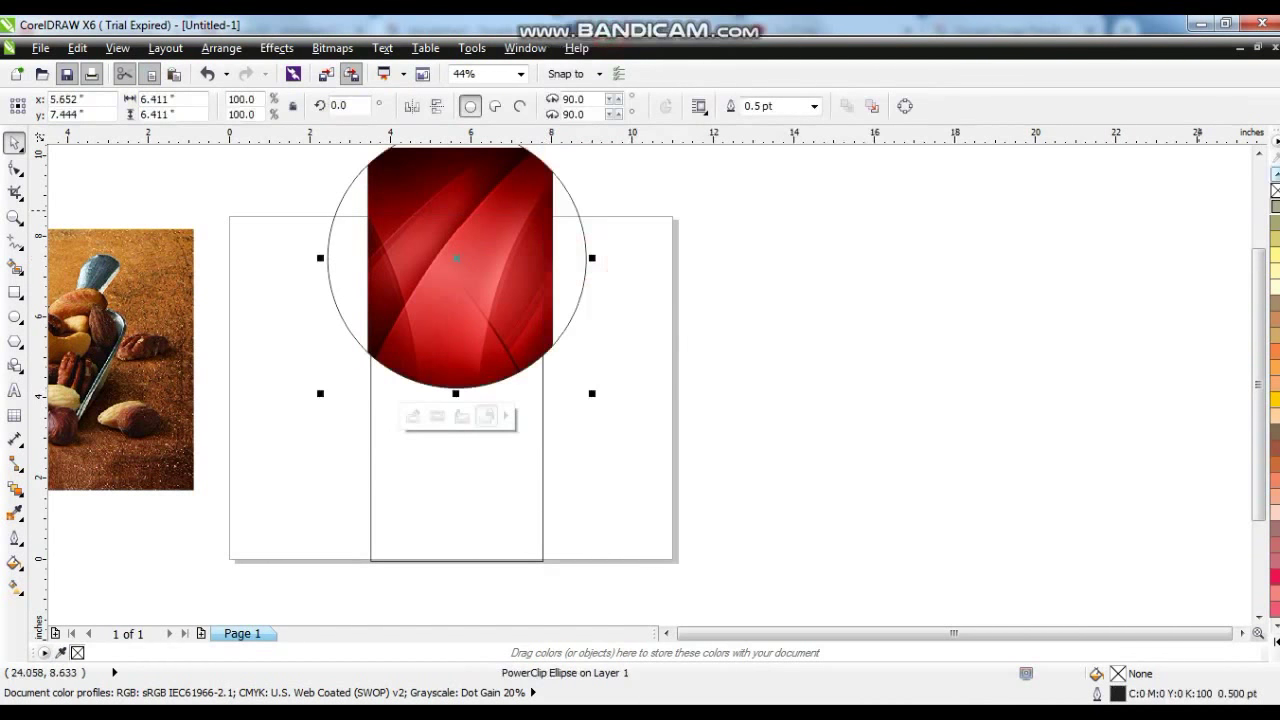
{"action": "right_click", "coordinate": [1275, 190]}
Step: PowerClip the red circle inside the tall rectangle
{"action": "right_click", "coordinate": [512, 244]}
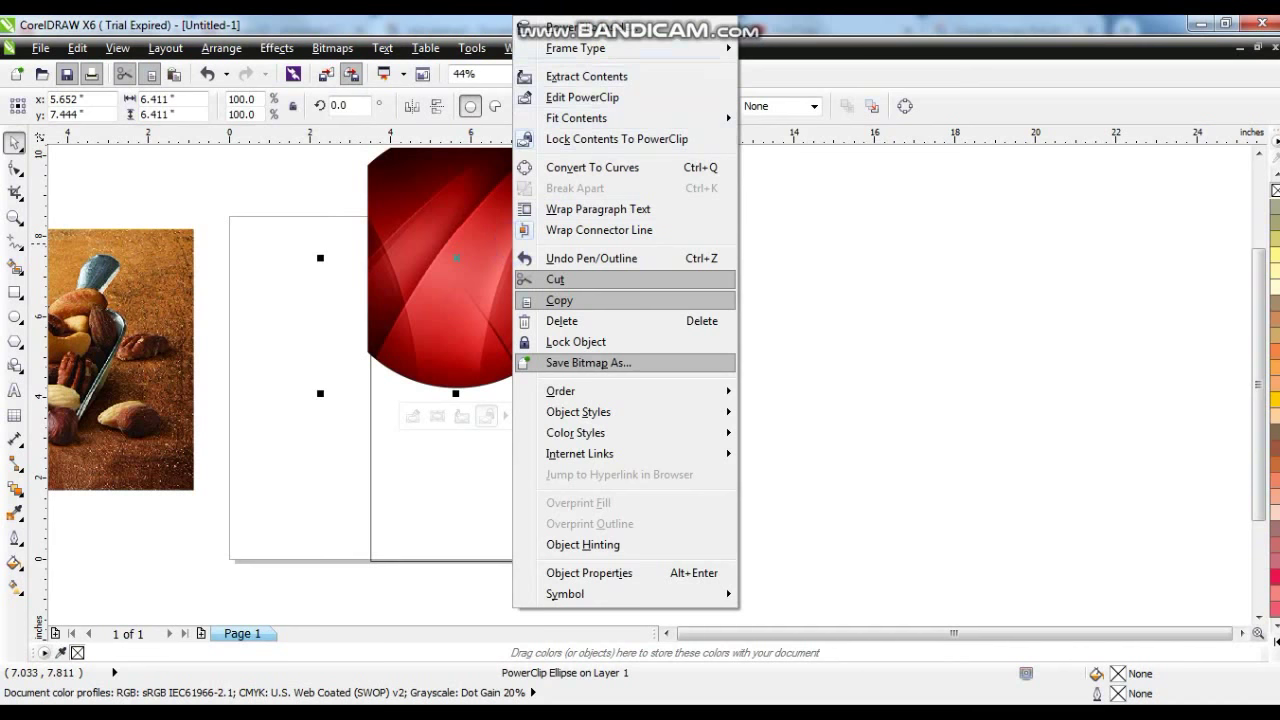
{"action": "left_click", "coordinate": [592, 29]}
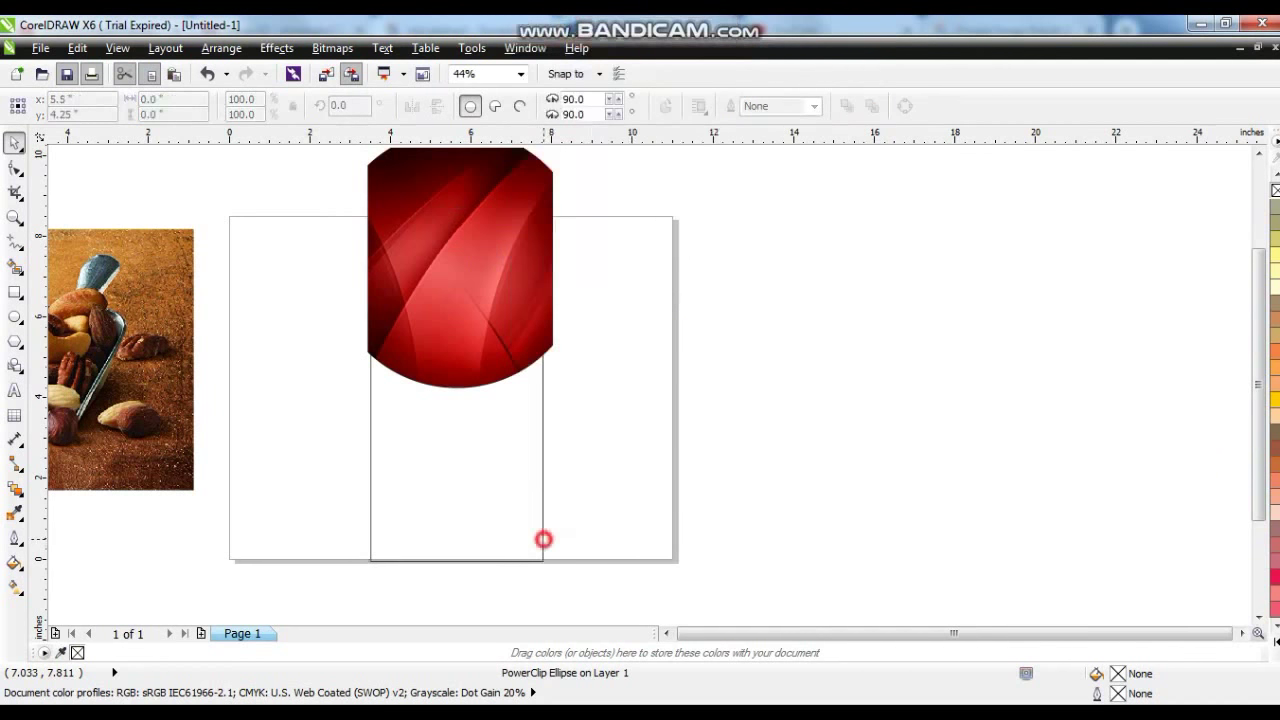
{"action": "left_click", "coordinate": [543, 539]}
{"action": "left_click", "coordinate": [706, 542]}
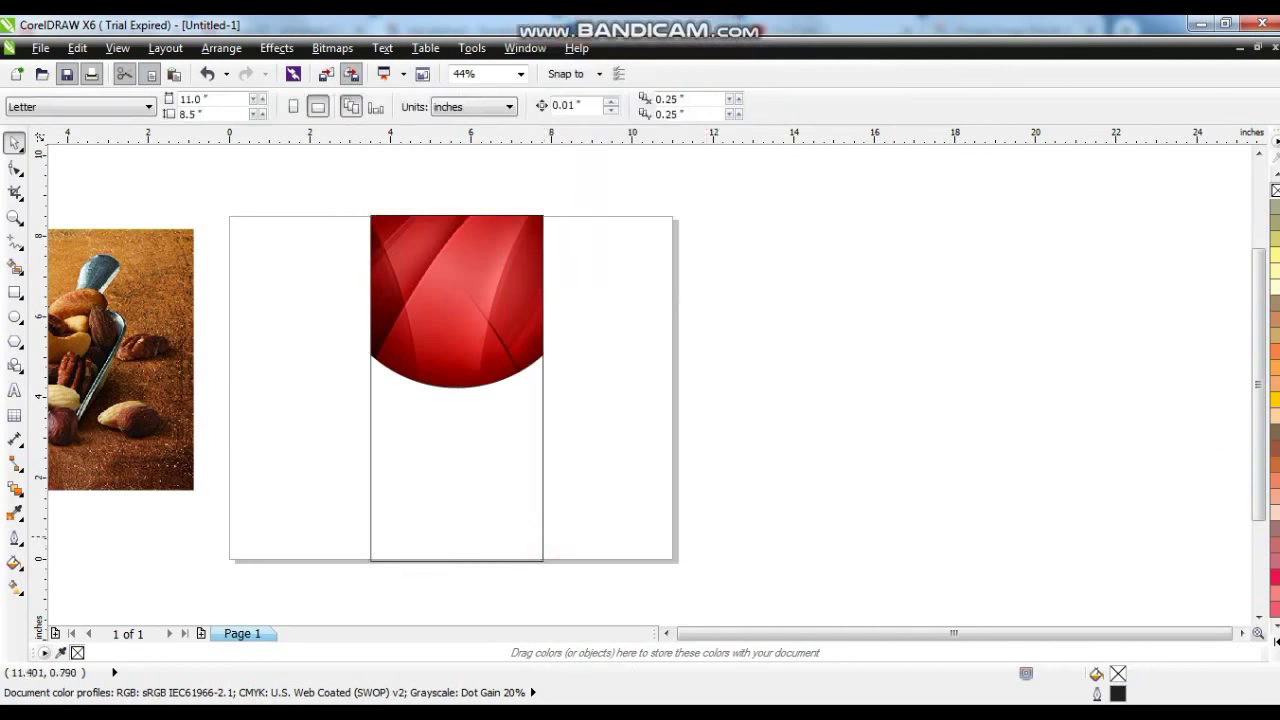
Step: Bring the nuts photo to the front and place it in the empty area to the right of the page
{"action": "left_click", "coordinate": [124, 416]}
{"action": "left_click_drag", "start_coordinate": [124, 416], "coordinate": [499, 459]}
{"action": "key", "text": "shift+Page_Up"}
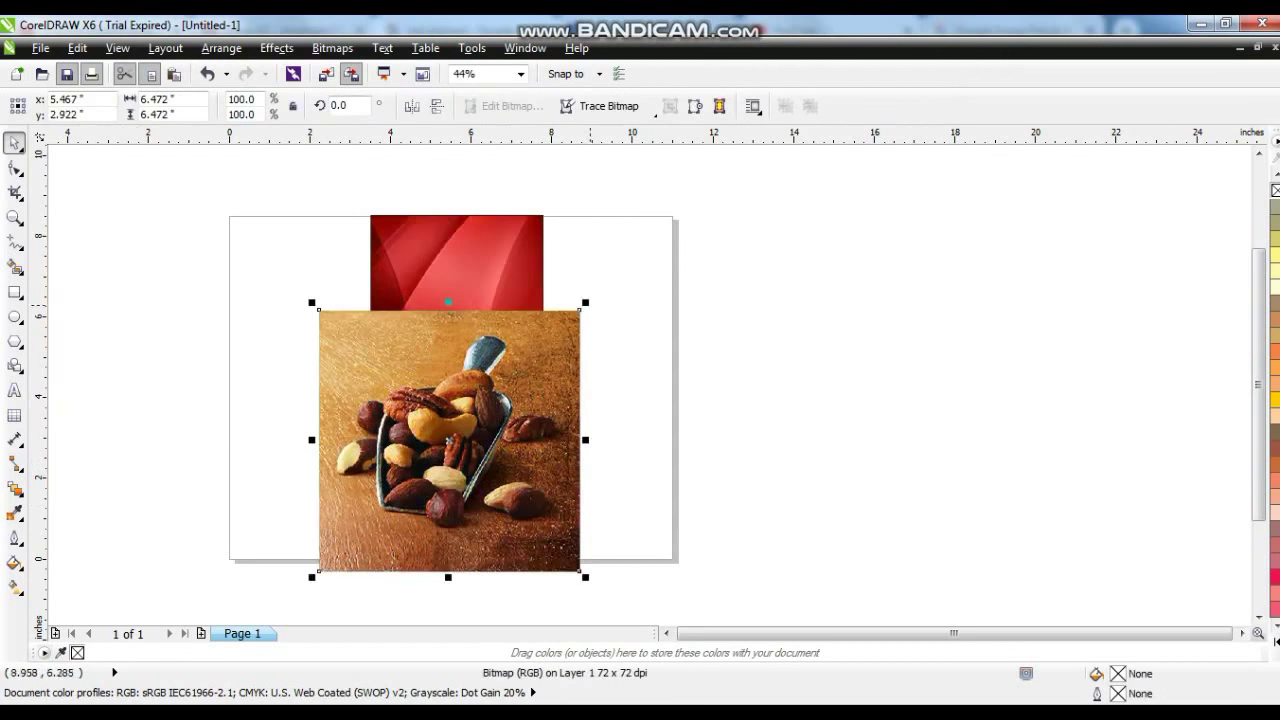
{"action": "left_click_drag", "start_coordinate": [449, 440], "coordinate": [845, 440]}
{"action": "left_click", "coordinate": [846, 243]}
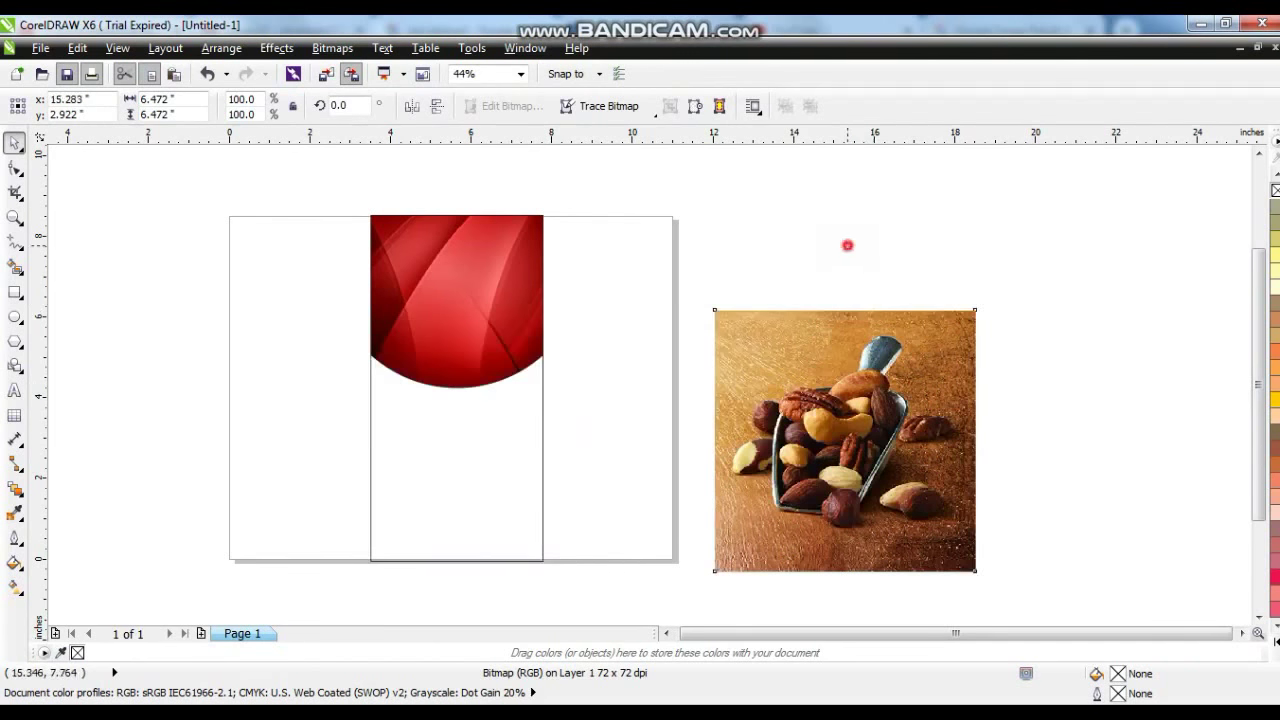
Step: Trace the scoop's handle in the nuts photo with straight Freehand tool segments, down to the nut at its base
{"action": "left_click", "coordinate": [14, 217]}
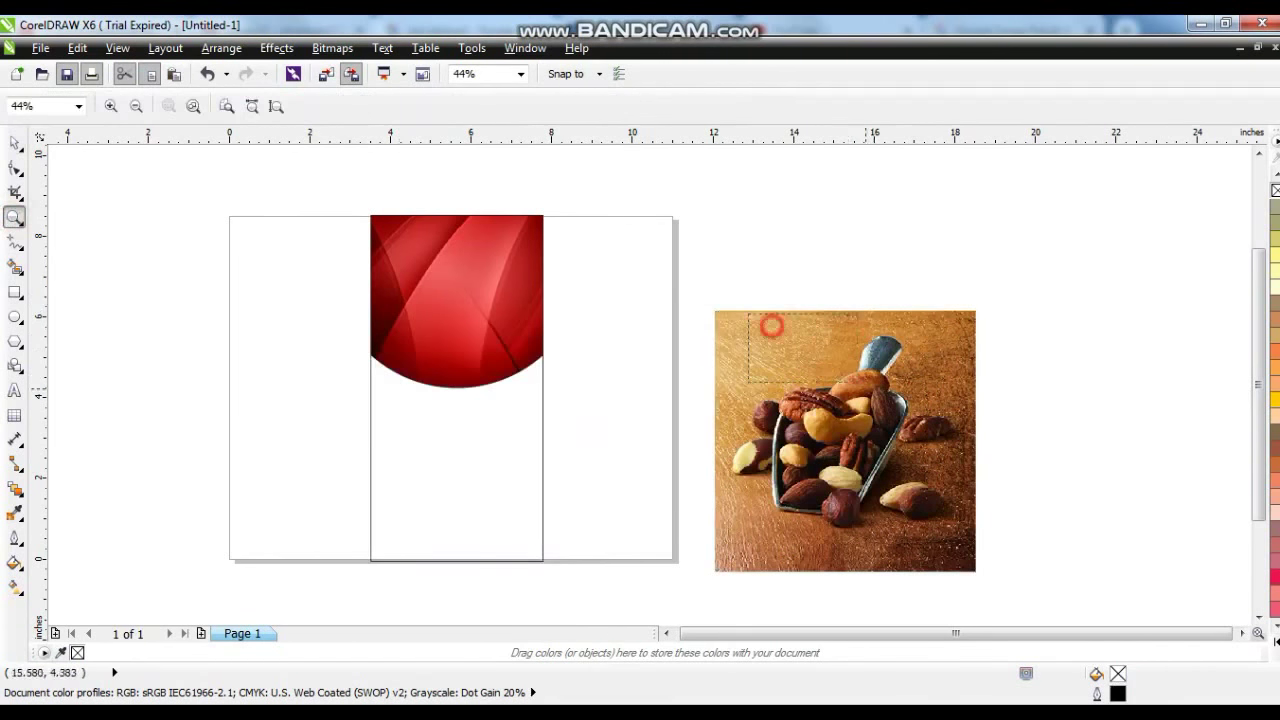
{"action": "left_click_drag", "start_coordinate": [769, 323], "coordinate": [990, 484]}
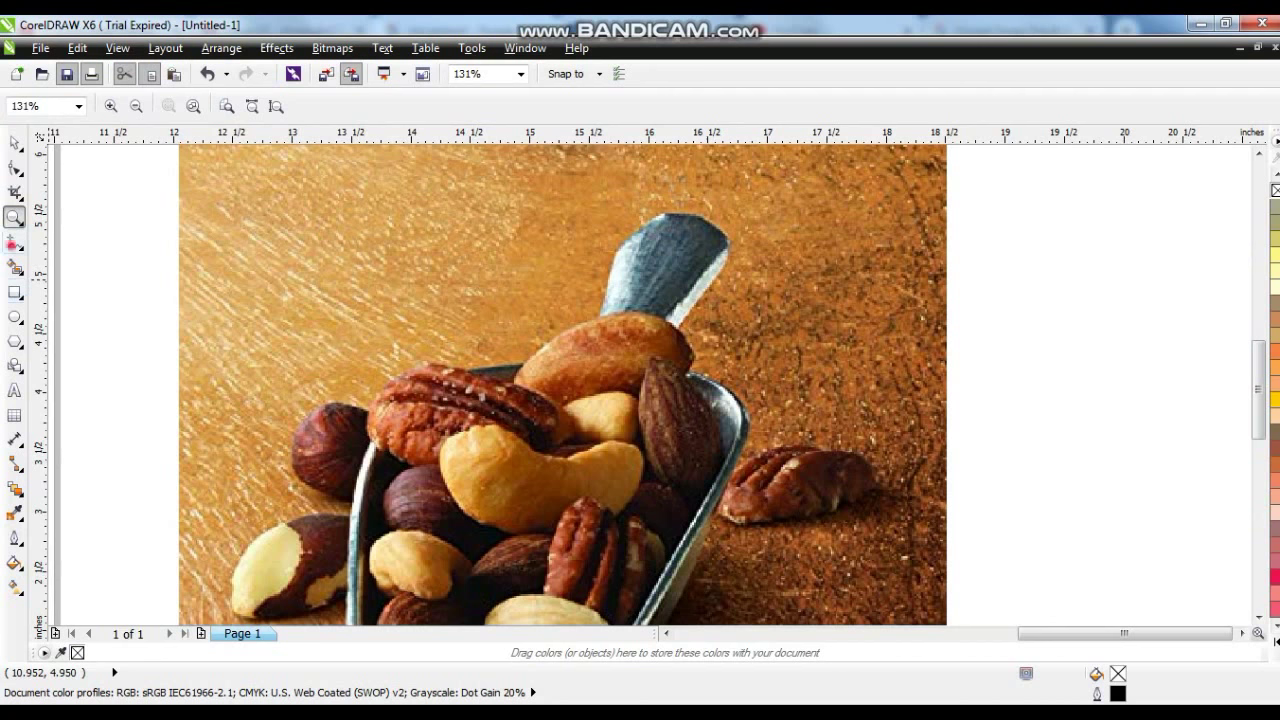
{"action": "left_click", "coordinate": [14, 242]}
{"action": "left_click", "coordinate": [602, 316]}
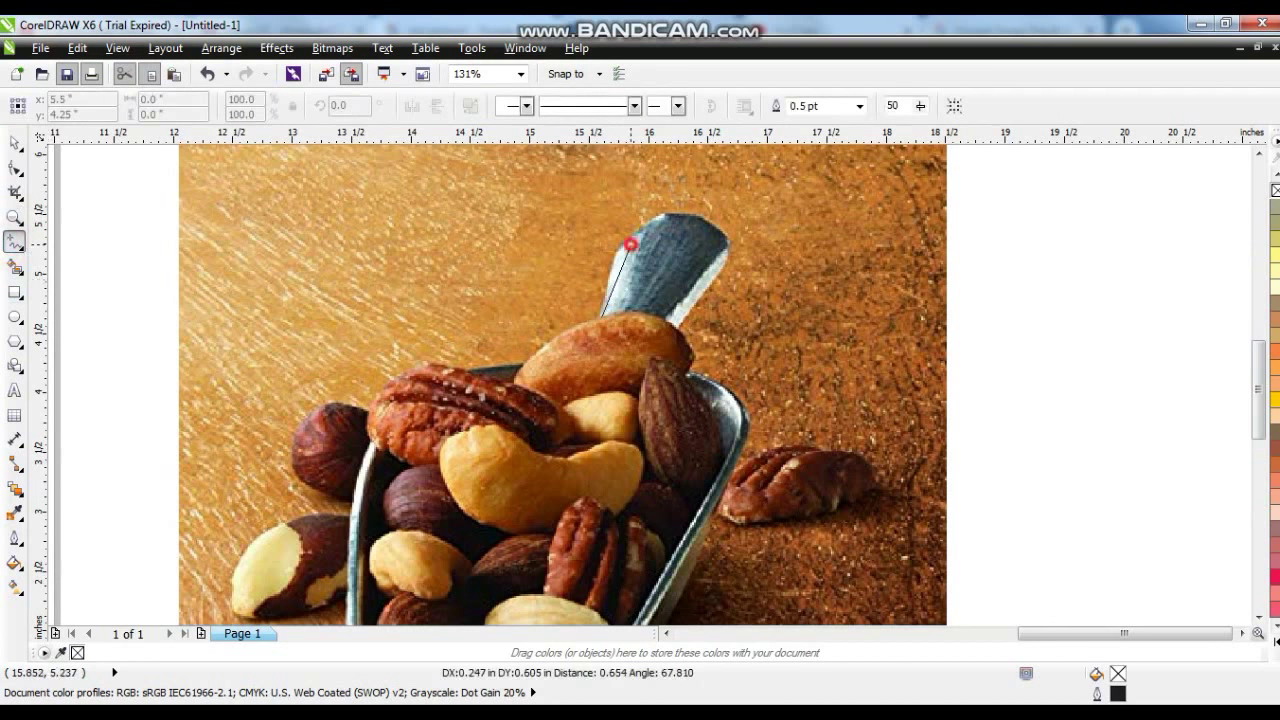
{"action": "left_click", "coordinate": [631, 243]}
{"action": "left_click", "coordinate": [719, 234]}
{"action": "left_click", "coordinate": [710, 281]}
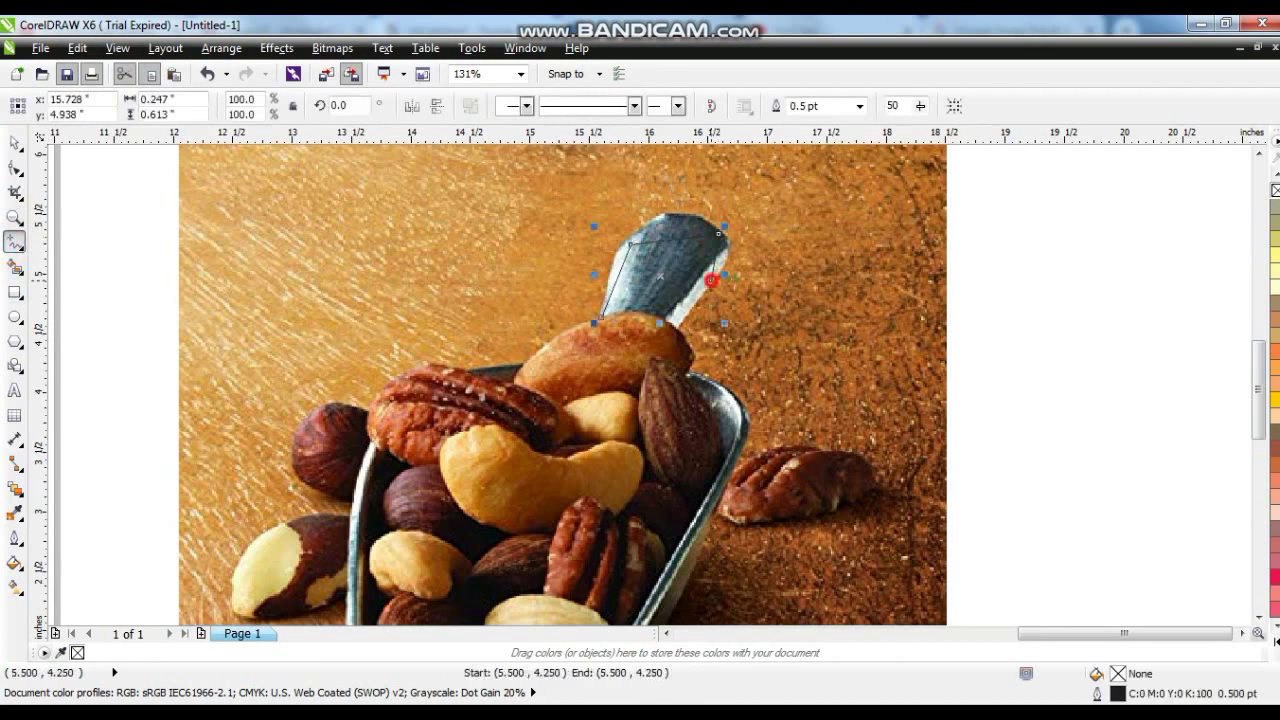
{"action": "double_click", "coordinate": [674, 330]}
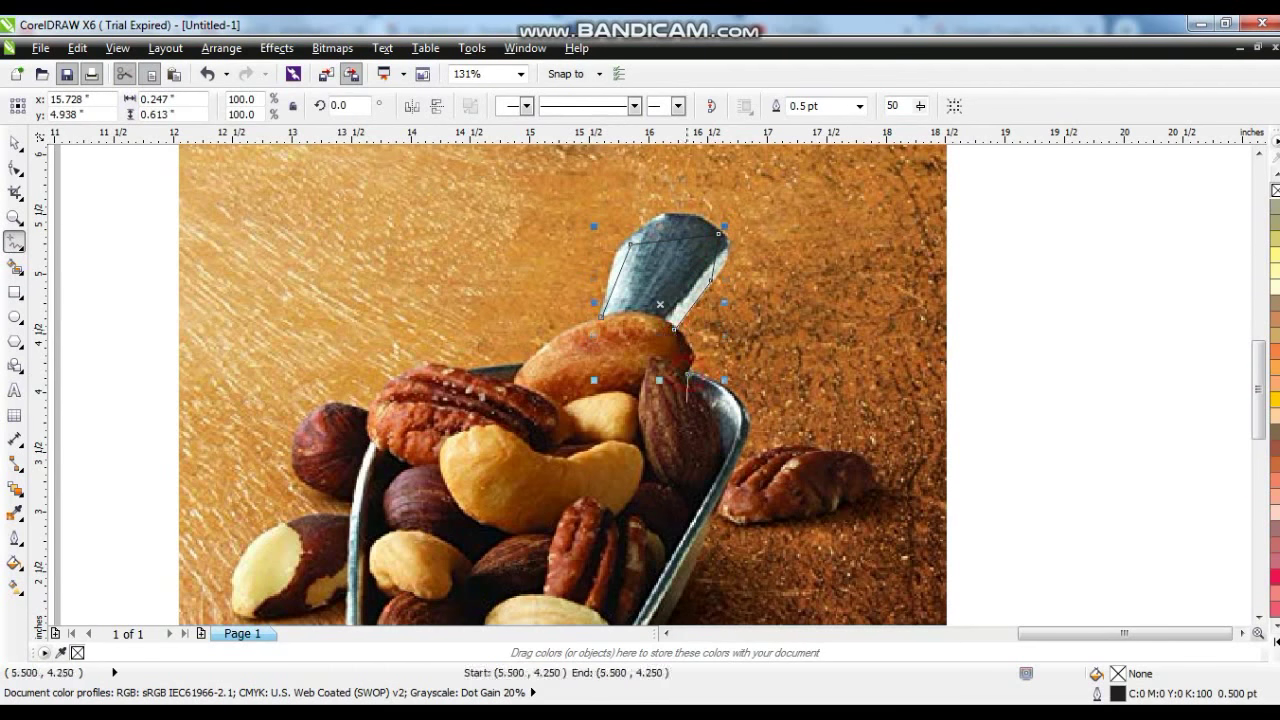
Step: Continue the outline down the scoop's right rim, across the nuts and up the left side, closing it at the handle
{"action": "left_click", "coordinate": [732, 476]}
{"action": "left_click", "coordinate": [664, 584]}
{"action": "left_click", "coordinate": [348, 577]}
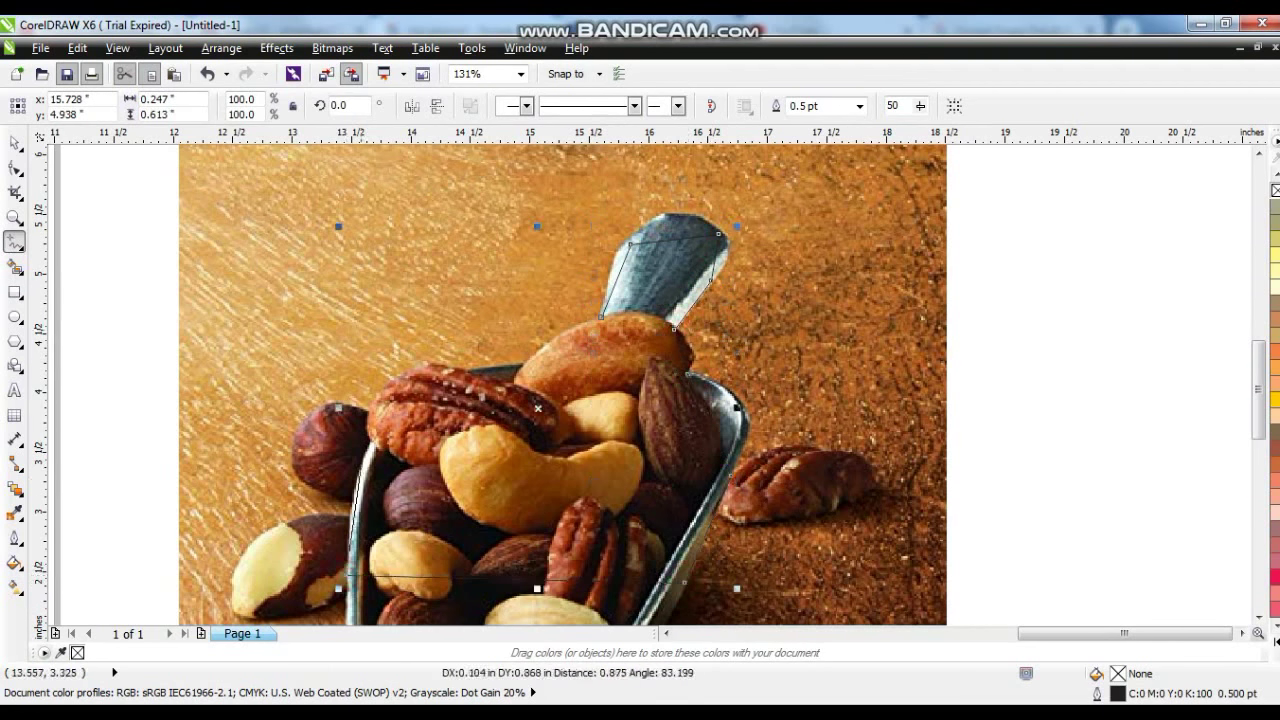
{"action": "left_click", "coordinate": [374, 436]}
{"action": "left_click", "coordinate": [469, 369]}
{"action": "left_click", "coordinate": [527, 361]}
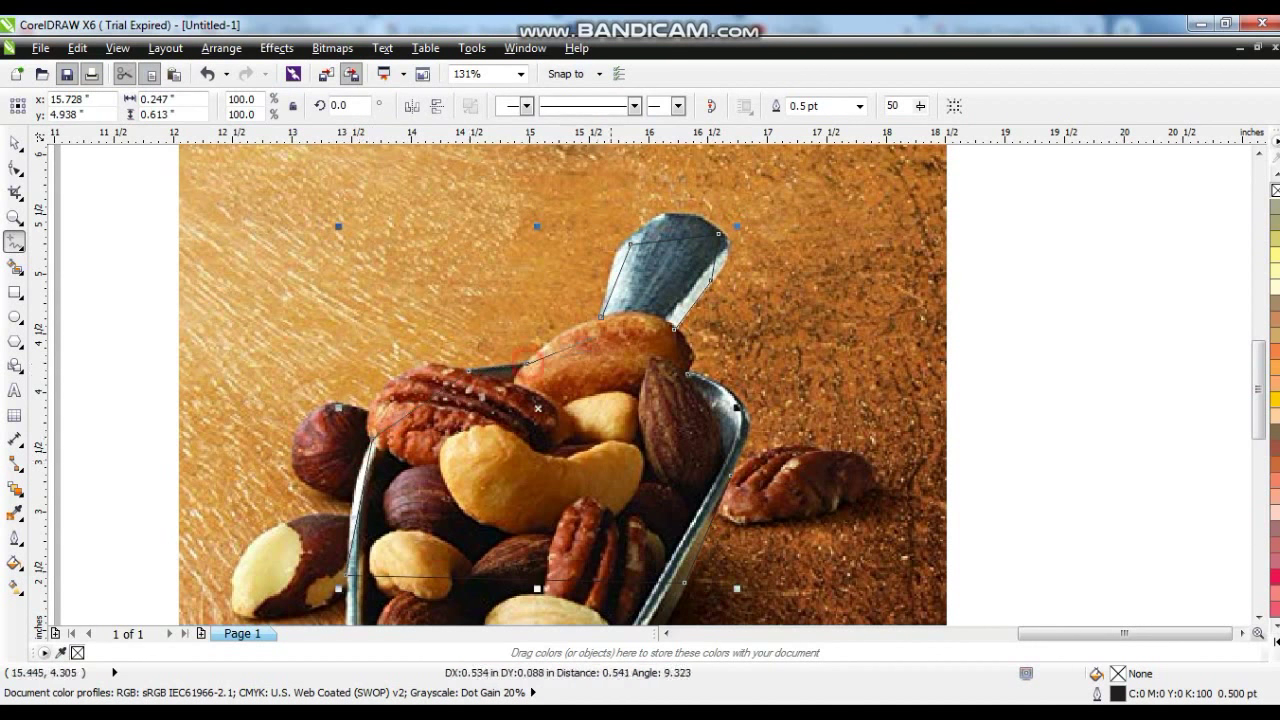
{"action": "left_click", "coordinate": [600, 318]}
Step: Convert the outline's segments to curves and bend them to follow the handle, the right rim and the nut below the handle
{"action": "key", "text": "F10"}
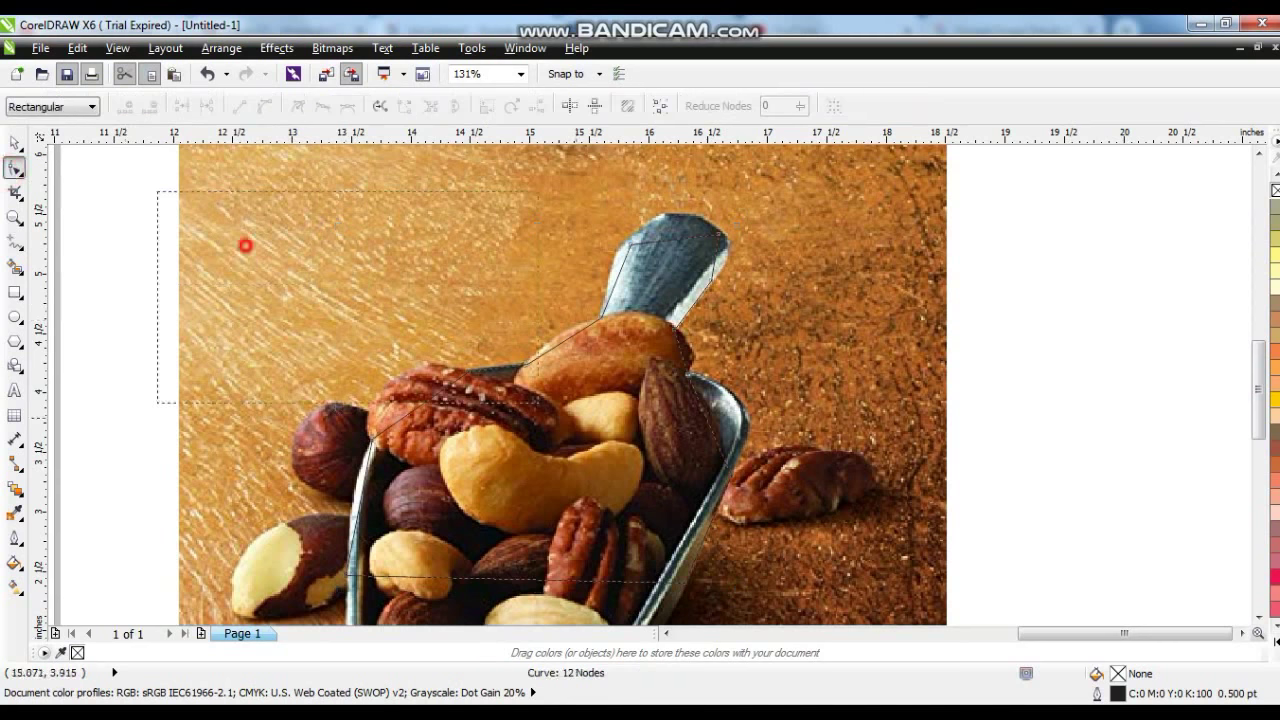
{"action": "left_click", "coordinate": [264, 105]}
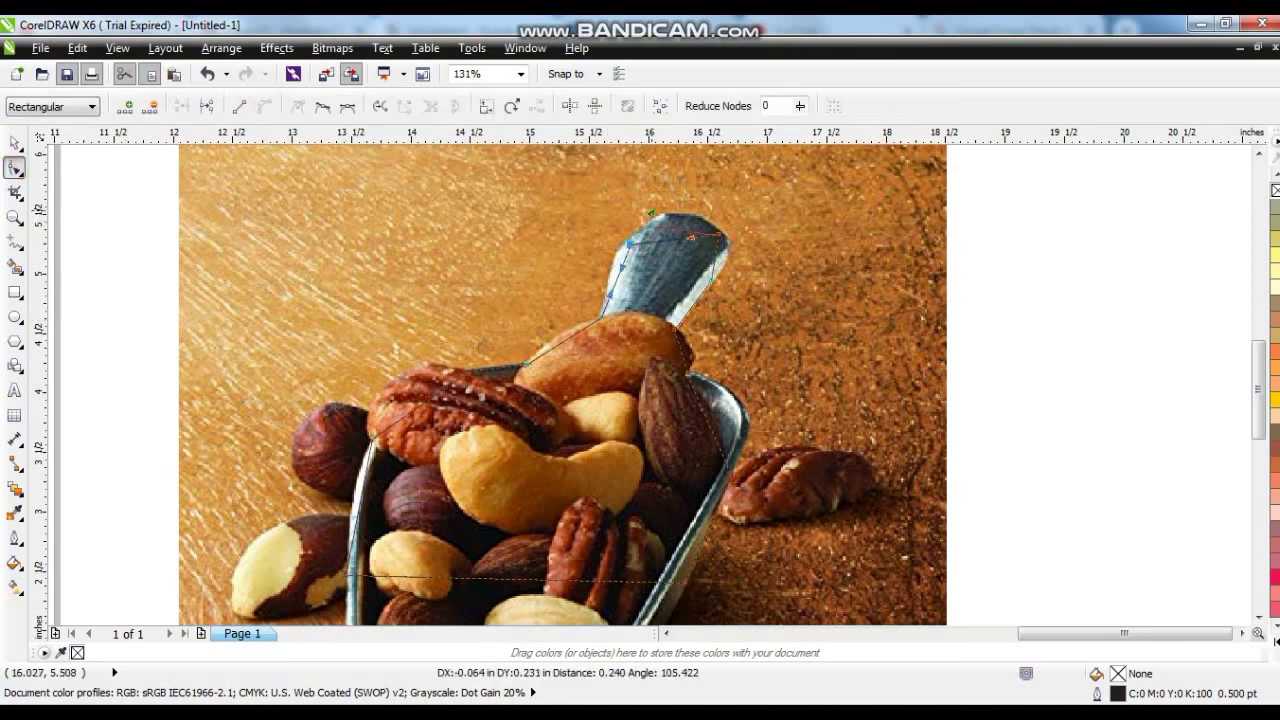
{"action": "left_click_drag", "start_coordinate": [690, 237], "coordinate": [721, 270]}
{"action": "left_click_drag", "start_coordinate": [707, 421], "coordinate": [742, 403]}
{"action": "left_click_drag", "start_coordinate": [684, 351], "coordinate": [692, 346]}
{"action": "left_click_drag", "start_coordinate": [551, 340], "coordinate": [553, 339]}
Step: Curve the outline's left segments to fit around the pecan and the scoop's left rim
{"action": "left_click", "coordinate": [448, 411]}
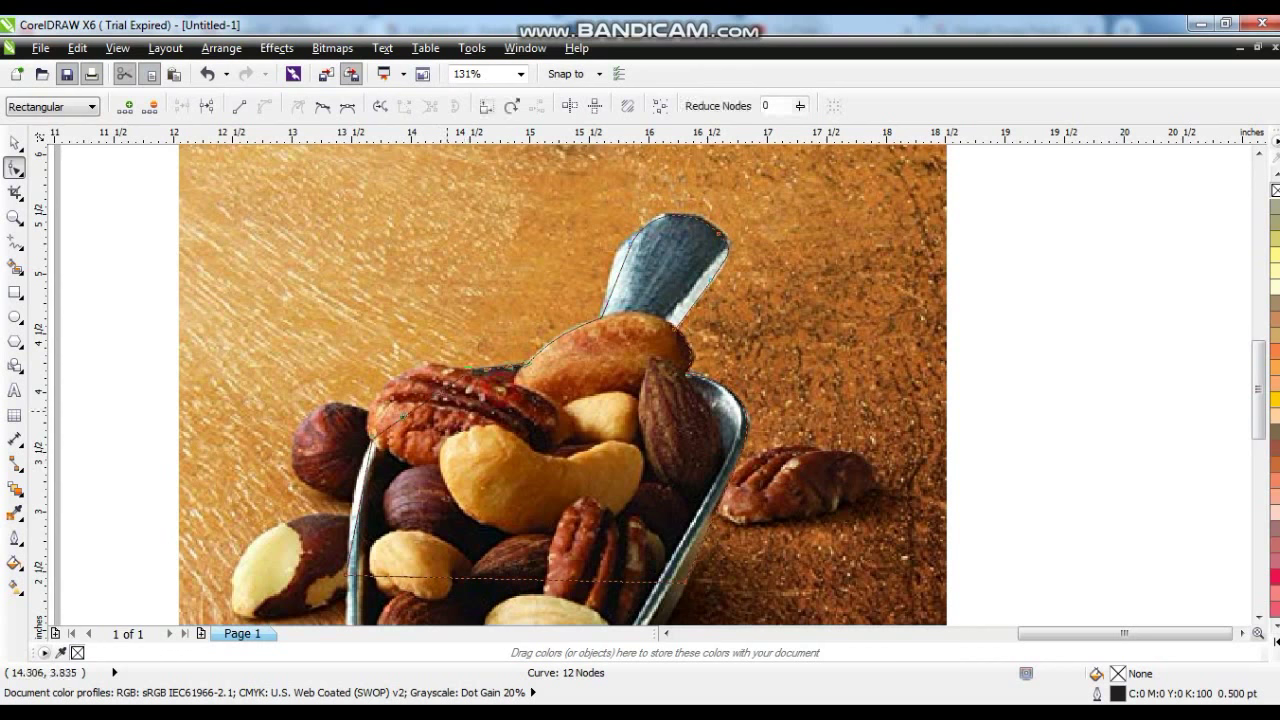
{"action": "left_click_drag", "start_coordinate": [442, 393], "coordinate": [402, 351]}
{"action": "left_click_drag", "start_coordinate": [404, 419], "coordinate": [376, 411]}
{"action": "left_click", "coordinate": [354, 490]}
{"action": "left_click_drag", "start_coordinate": [361, 495], "coordinate": [351, 490]}
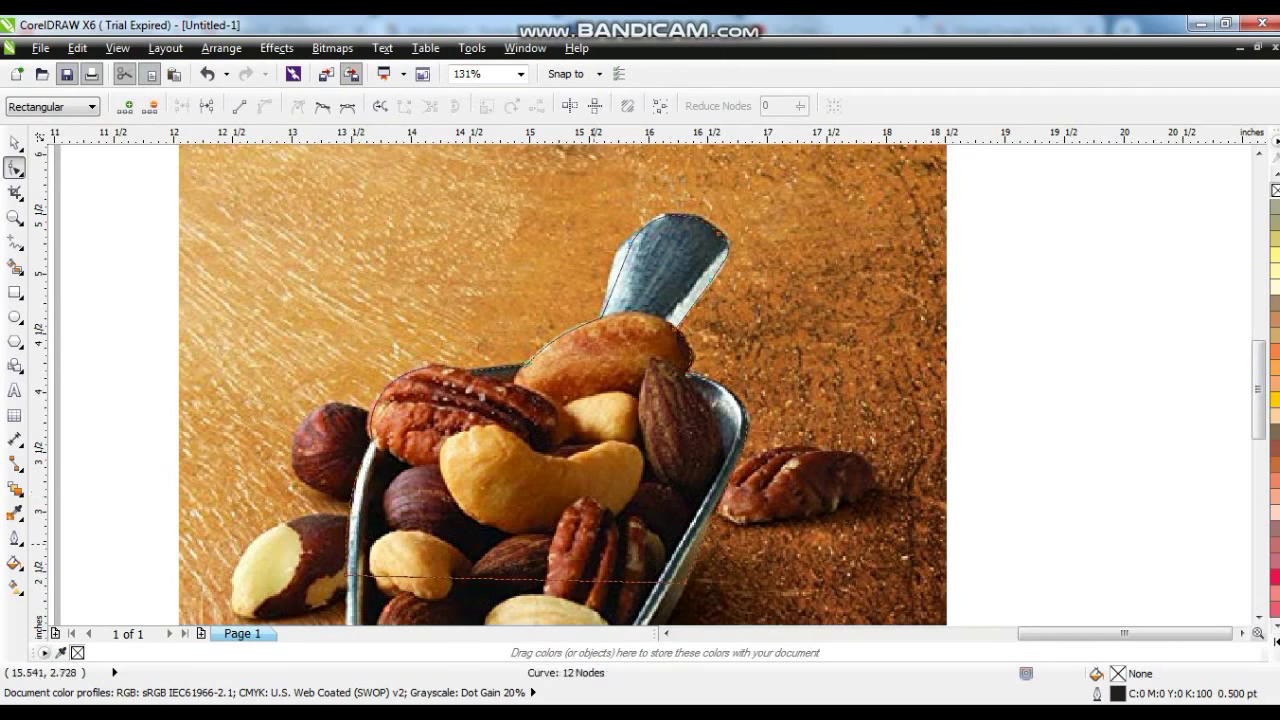
Step: Delete the extra node on the handle's left edge and reshape that curve to follow the handle
{"action": "left_click", "coordinate": [14, 144]}
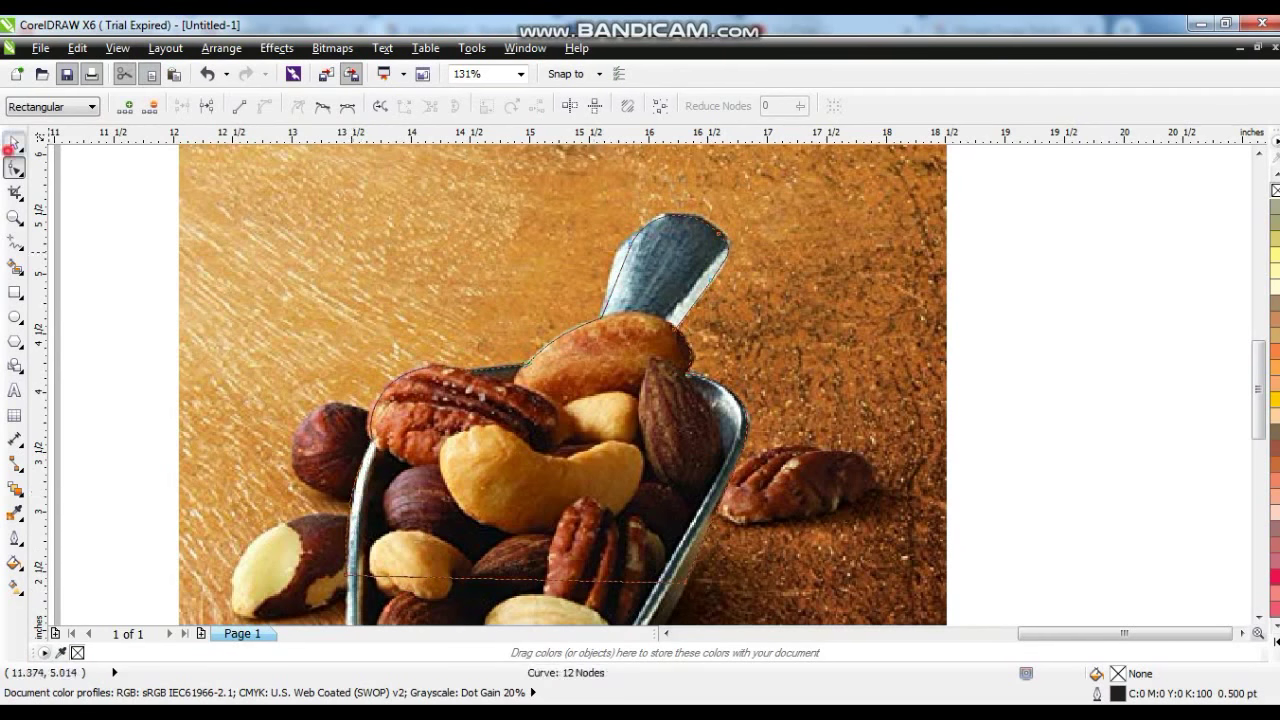
{"action": "scroll", "coordinate": [717, 370], "scroll_direction": "down", "scroll_amount": 2}
{"action": "left_click", "coordinate": [14, 218]}
{"action": "left_click", "coordinate": [15, 217]}
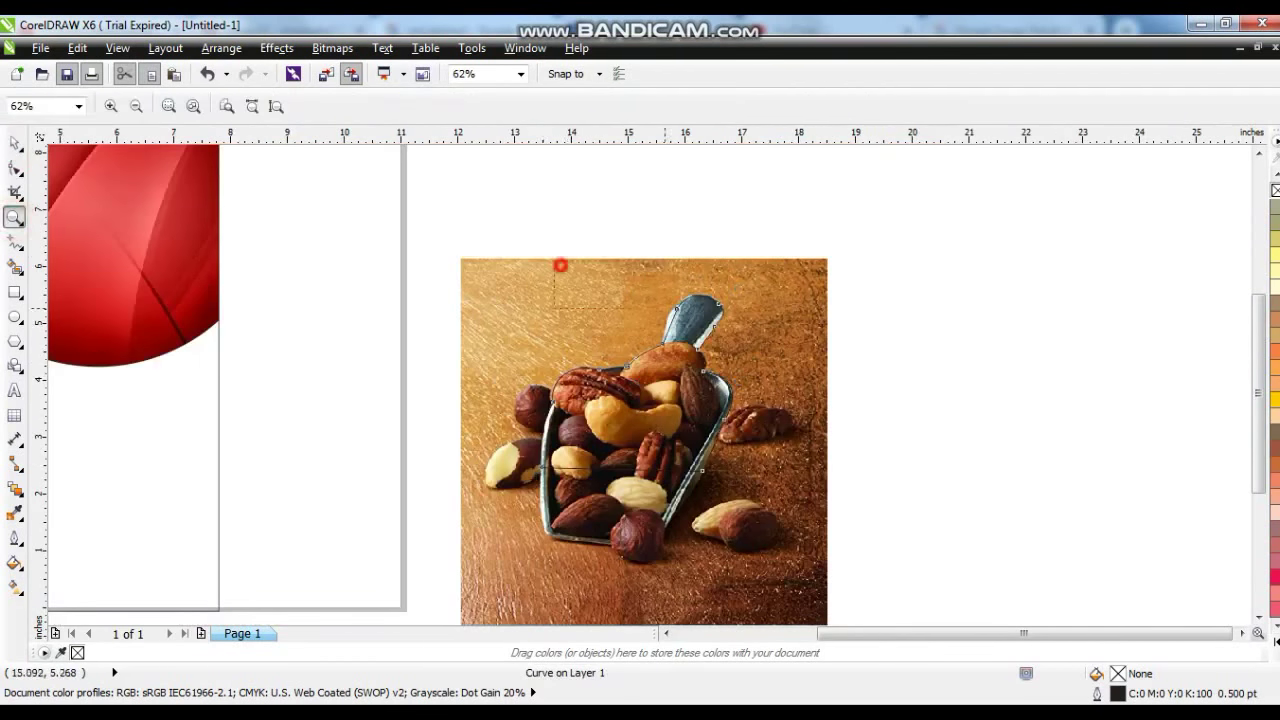
{"action": "left_click", "coordinate": [558, 267]}
{"action": "left_click", "coordinate": [15, 168]}
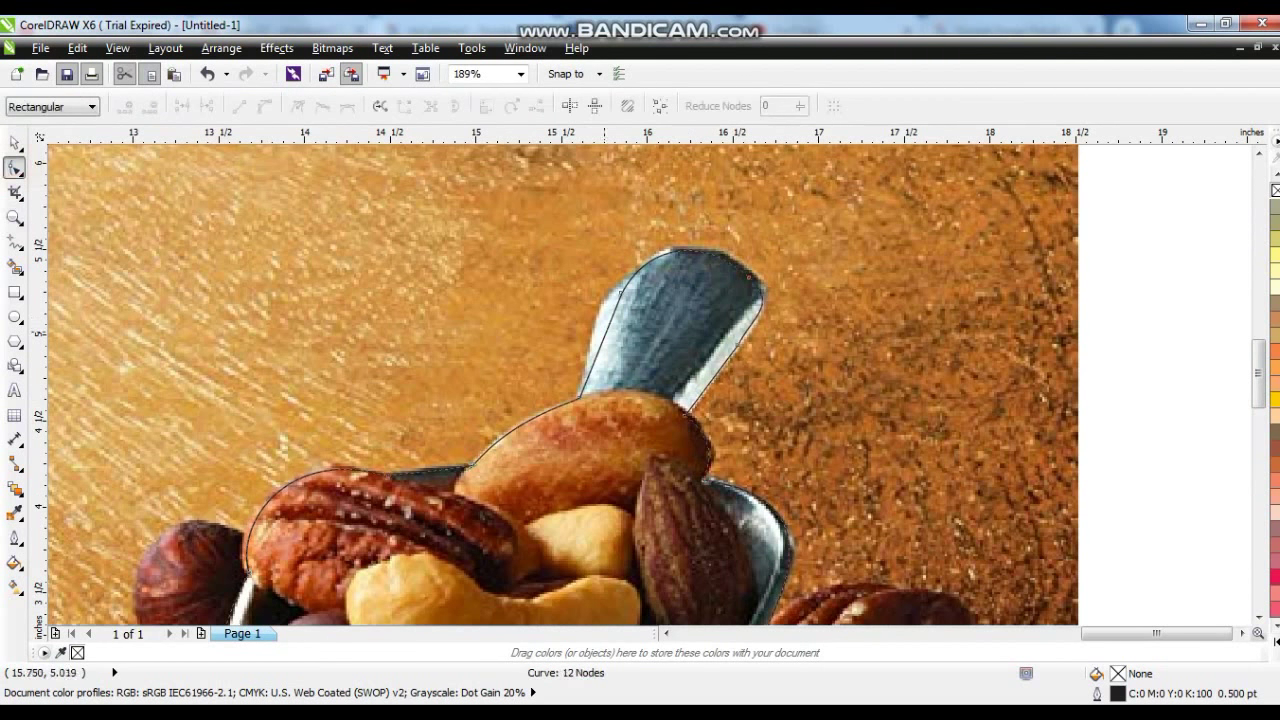
{"action": "double_click", "coordinate": [622, 293]}
{"action": "left_click_drag", "start_coordinate": [624, 295], "coordinate": [616, 295]}
{"action": "left_click", "coordinate": [15, 143]}
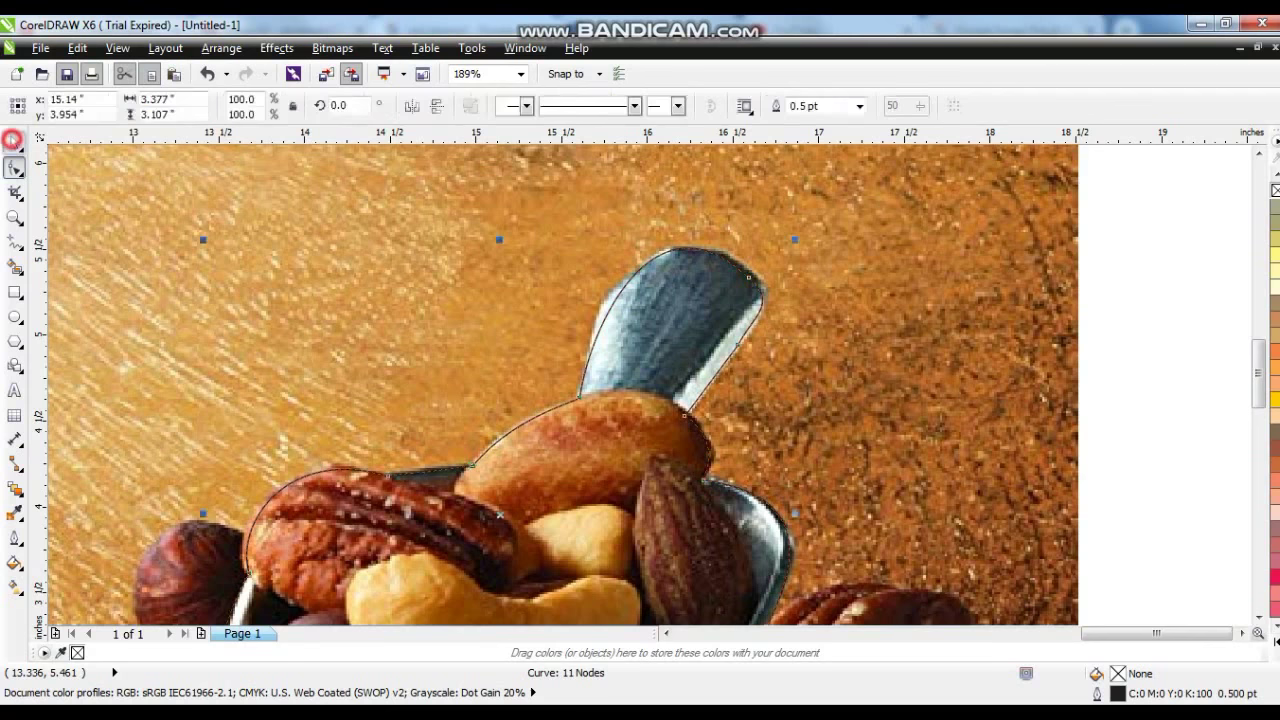
Step: Duplicate the nuts photo in place
{"action": "scroll", "coordinate": [440, 255], "scroll_direction": "down", "scroll_amount": 2}
{"action": "left_click", "coordinate": [672, 280]}
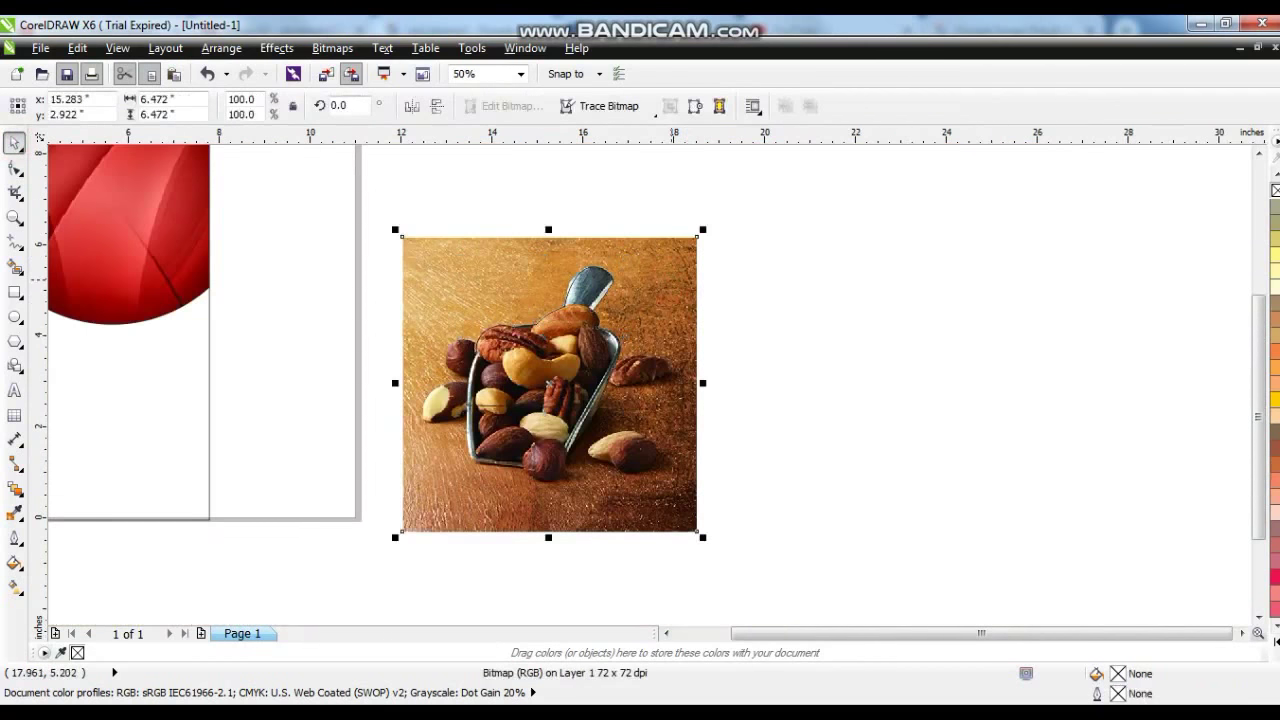
{"action": "left_click_drag", "start_coordinate": [671, 279], "coordinate": [970, 295]}
{"action": "right_click", "coordinate": [970, 295]}
{"action": "key", "text": "ctrl+z"}
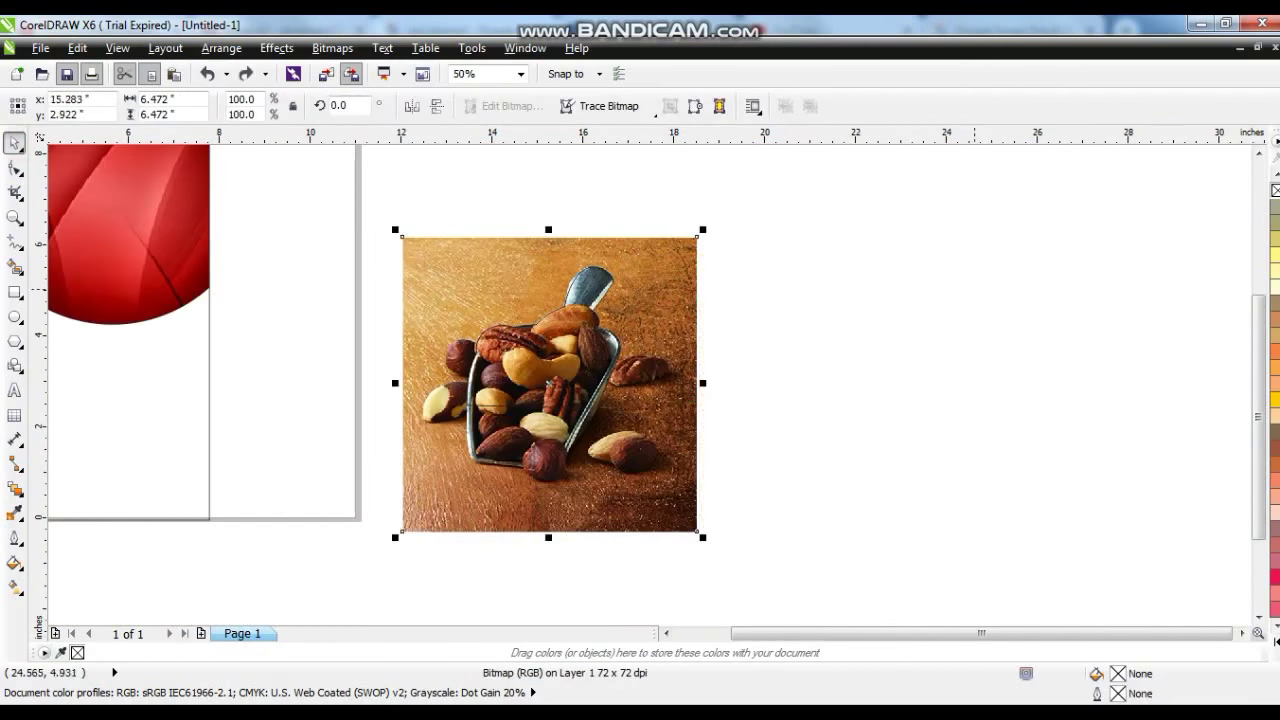
Step: PowerClip one copy of the nuts photo inside the traced scoop outline and remove the outline's line colour
{"action": "left_click", "coordinate": [295, 42]}
{"action": "left_click", "coordinate": [276, 47]}
{"action": "mouse_move", "coordinate": [314, 309]}
{"action": "left_click", "coordinate": [486, 317]}
{"action": "left_click", "coordinate": [588, 266]}
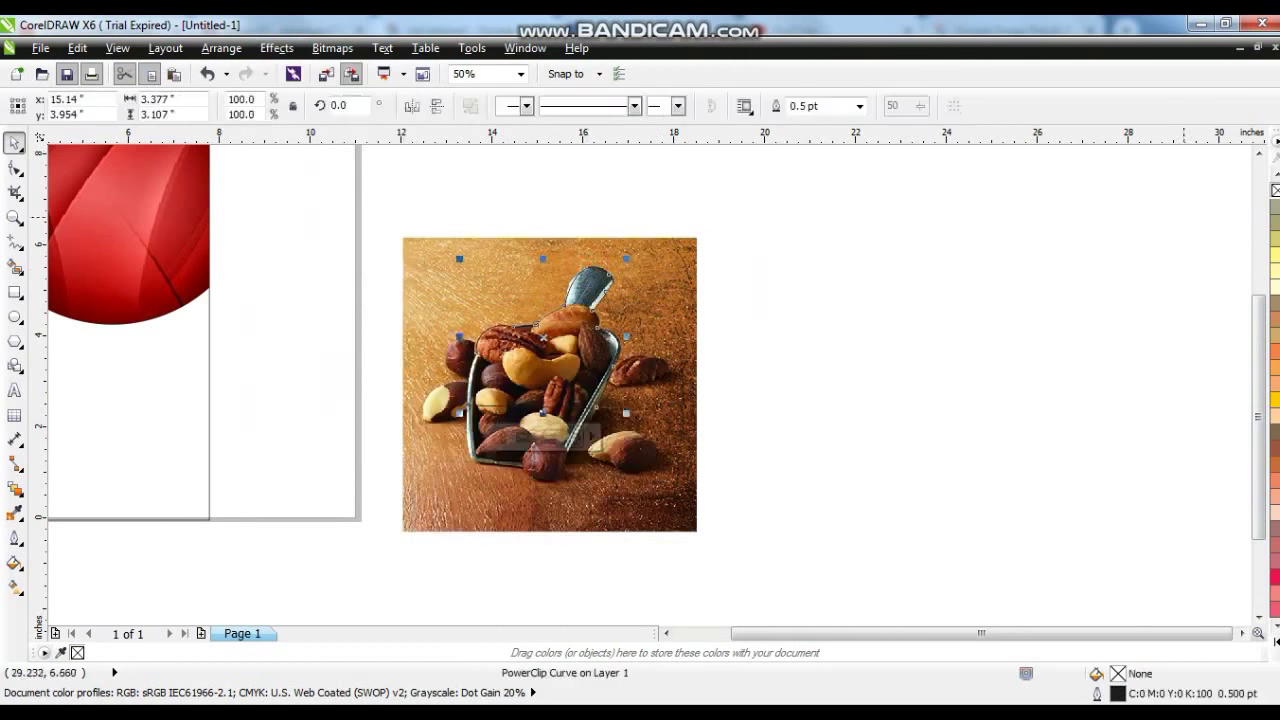
{"action": "right_click", "coordinate": [1274, 190]}
Step: Select the nuts photo together with the clipped scoop cutout and move both onto the page, centred over the rectangle's lower part
{"action": "left_click_drag", "start_coordinate": [858, 232], "coordinate": [354, 569]}
{"action": "scroll", "coordinate": [541, 494], "scroll_direction": "down", "scroll_amount": 1}
{"action": "left_click_drag", "start_coordinate": [646, 433], "coordinate": [436, 432]}
{"action": "left_click_drag", "start_coordinate": [441, 352], "coordinate": [653, 553]}
{"action": "left_click_drag", "start_coordinate": [525, 451], "coordinate": [307, 440]}
{"action": "key", "text": "shift+F2"}
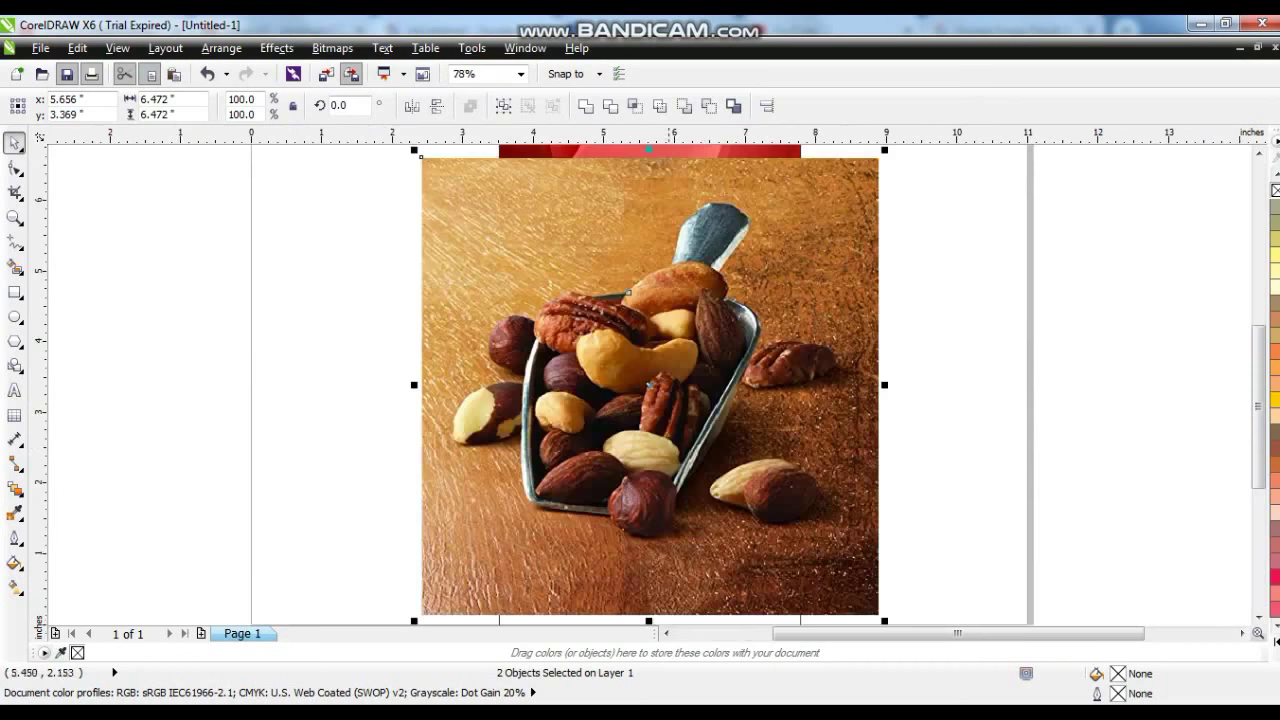
Step: Scale the photo and cutout together to about 4.87 in square, lower them slightly, and send the full photo behind the red artwork
{"action": "left_click_drag", "start_coordinate": [884, 151], "coordinate": [827, 208]}
{"action": "left_click_drag", "start_coordinate": [750, 409], "coordinate": [751, 447]}
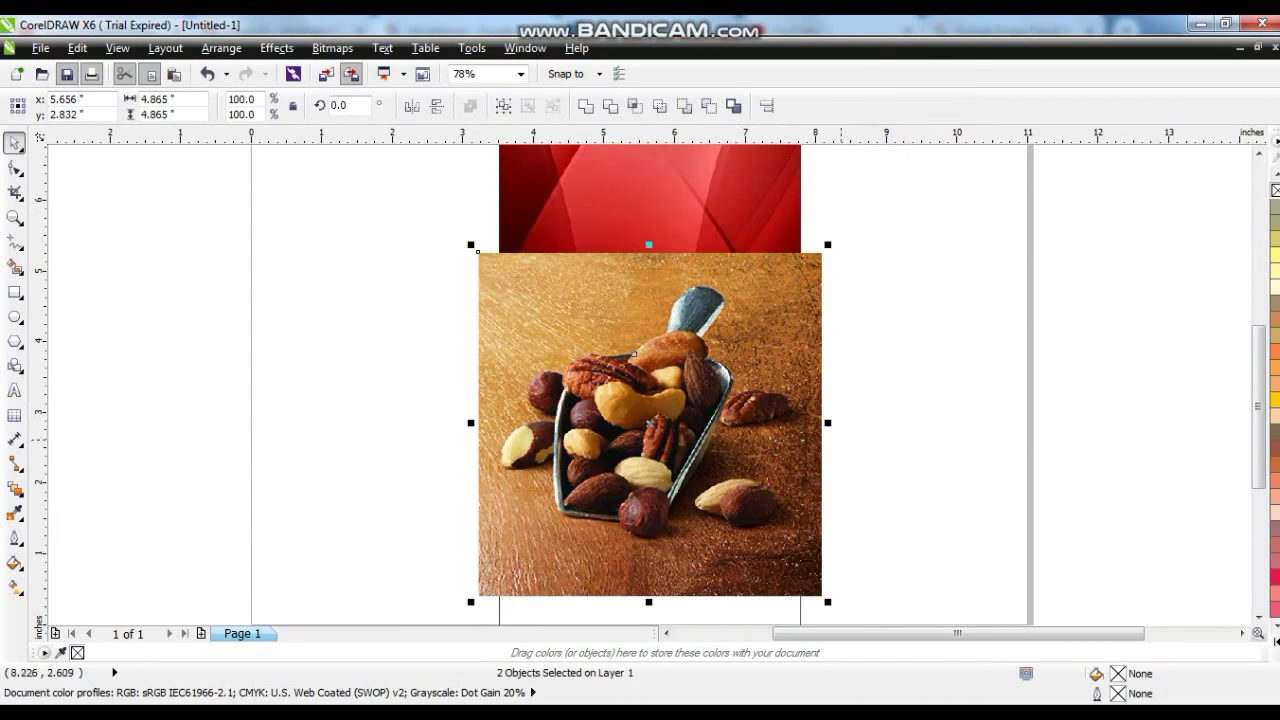
{"action": "left_click", "coordinate": [799, 463]}
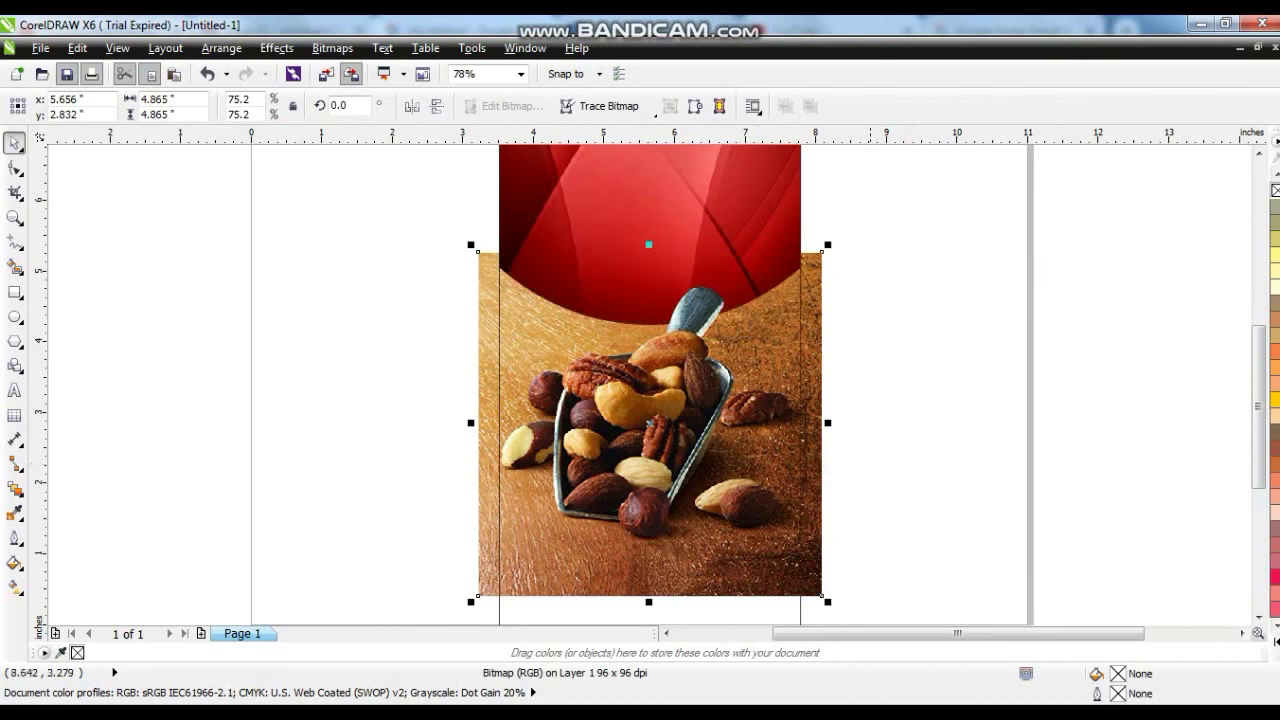
{"action": "left_click", "coordinate": [684, 410], "text": "shift"}
{"action": "left_click", "coordinate": [752, 489]}
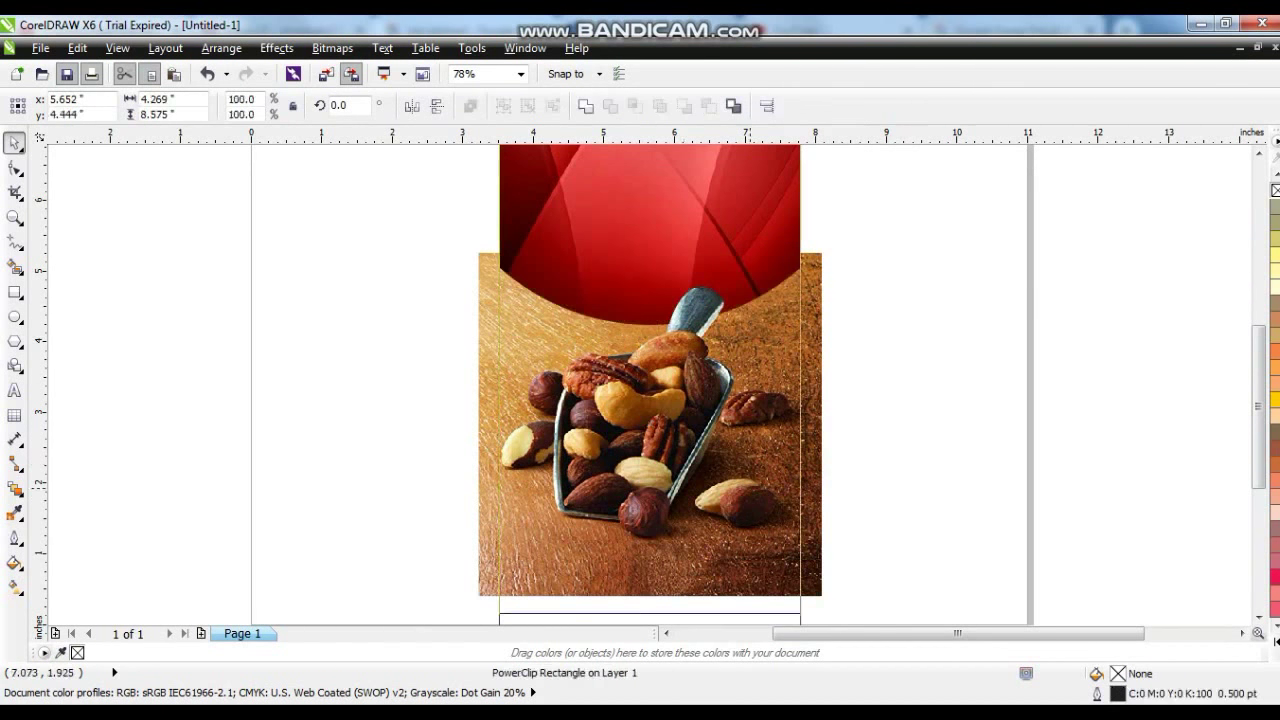
{"action": "key", "text": "ctrl+z"}
Step: Raise the nuts photo and its scoop cutout together to a vertical position of about 3.31 in
{"action": "left_click_drag", "start_coordinate": [223, 244], "coordinate": [848, 596]}
{"action": "left_click_drag", "start_coordinate": [656, 392], "coordinate": [663, 354]}
{"action": "left_click", "coordinate": [895, 463]}
Step: Apply a linear transparency to the full nuts photo so it fades out towards its lower edge
{"action": "left_click", "coordinate": [824, 488]}
{"action": "left_click", "coordinate": [812, 515]}
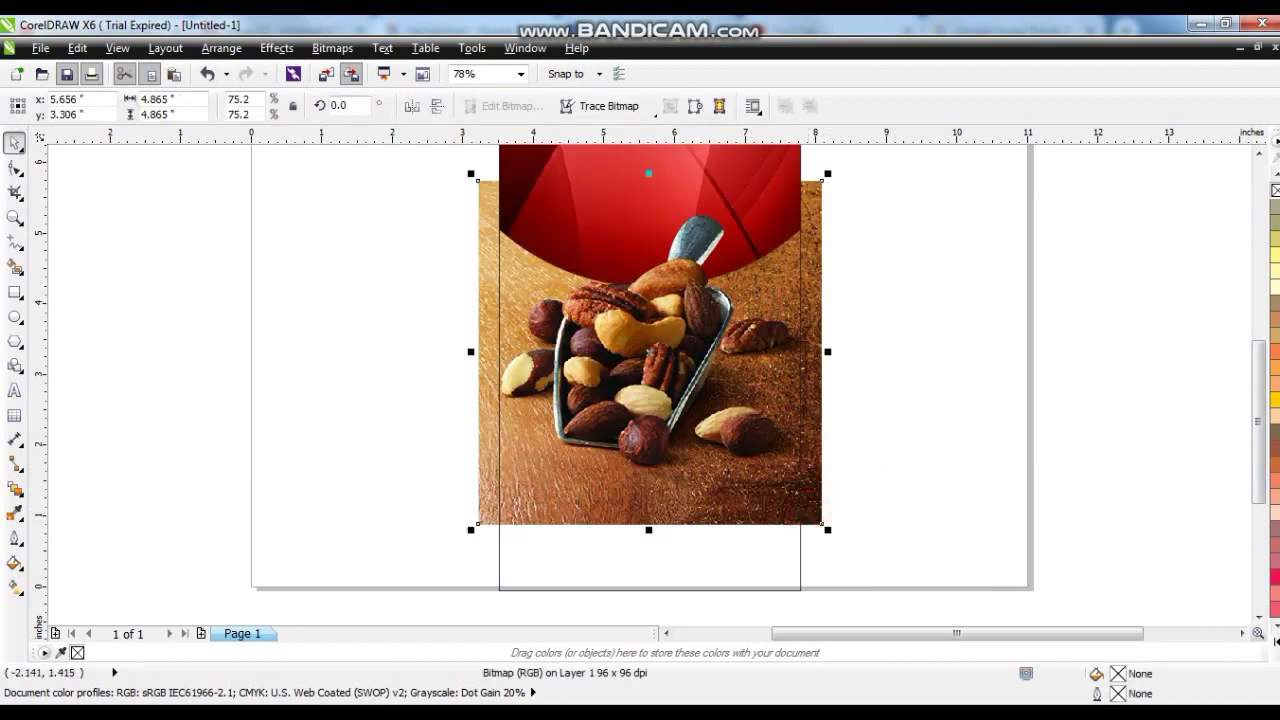
{"action": "left_click", "coordinate": [15, 489]}
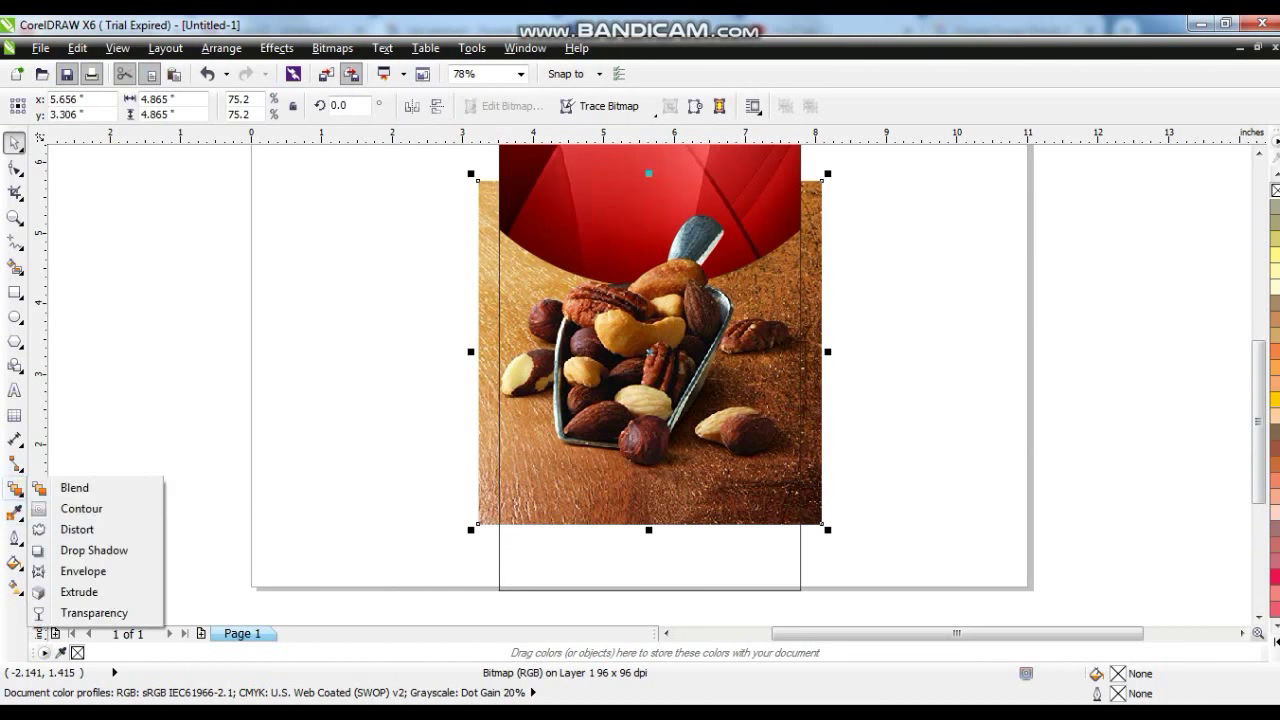
{"action": "left_click", "coordinate": [66, 613]}
{"action": "left_click_drag", "start_coordinate": [636, 430], "coordinate": [635, 522]}
{"action": "left_click", "coordinate": [14, 143]}
{"action": "left_click", "coordinate": [226, 372]}
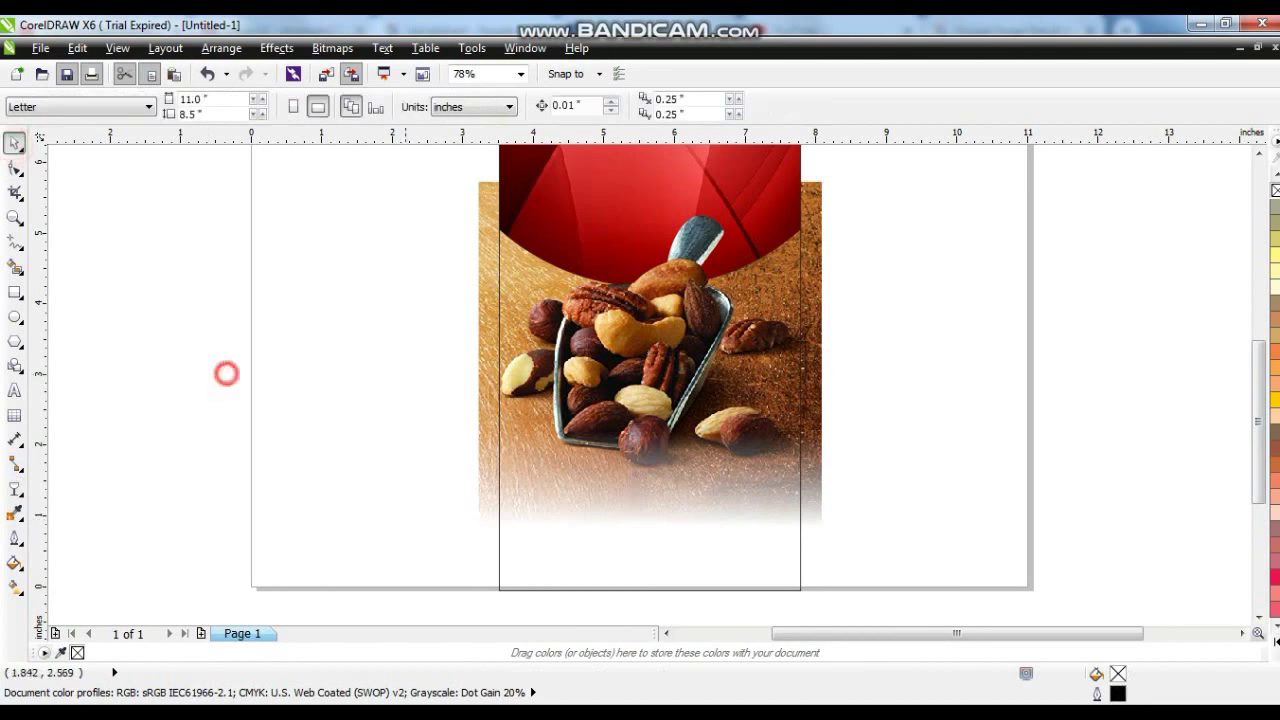
Step: PowerClip the faded nuts photo and the scoop cutout together inside the tall package rectangle
{"action": "scroll", "coordinate": [468, 403], "scroll_direction": "down", "scroll_amount": 1}
{"action": "left_click_drag", "start_coordinate": [792, 265], "coordinate": [340, 552]}
{"action": "right_click", "coordinate": [561, 380]}
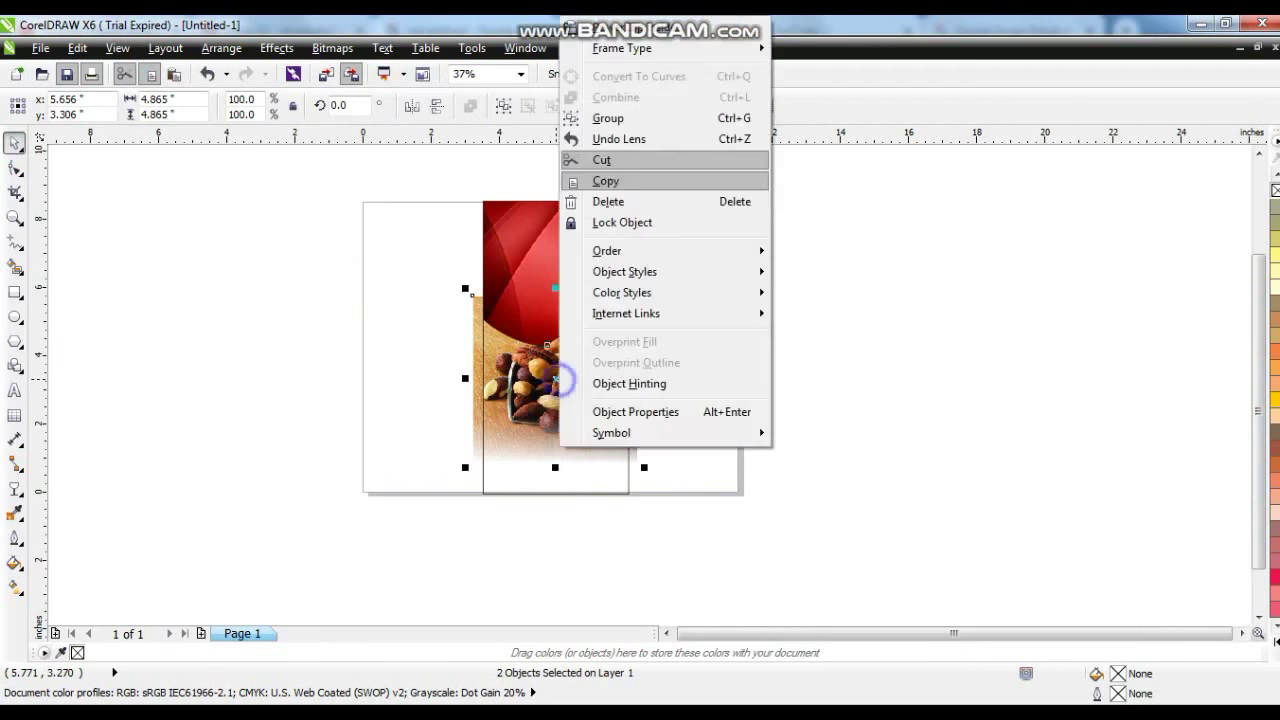
{"action": "left_click", "coordinate": [627, 31]}
{"action": "left_click", "coordinate": [524, 221]}
Step: Edit the rectangle's PowerClip contents, send the nuts photo behind the red circle, and finish editing
{"action": "right_click", "coordinate": [524, 221]}
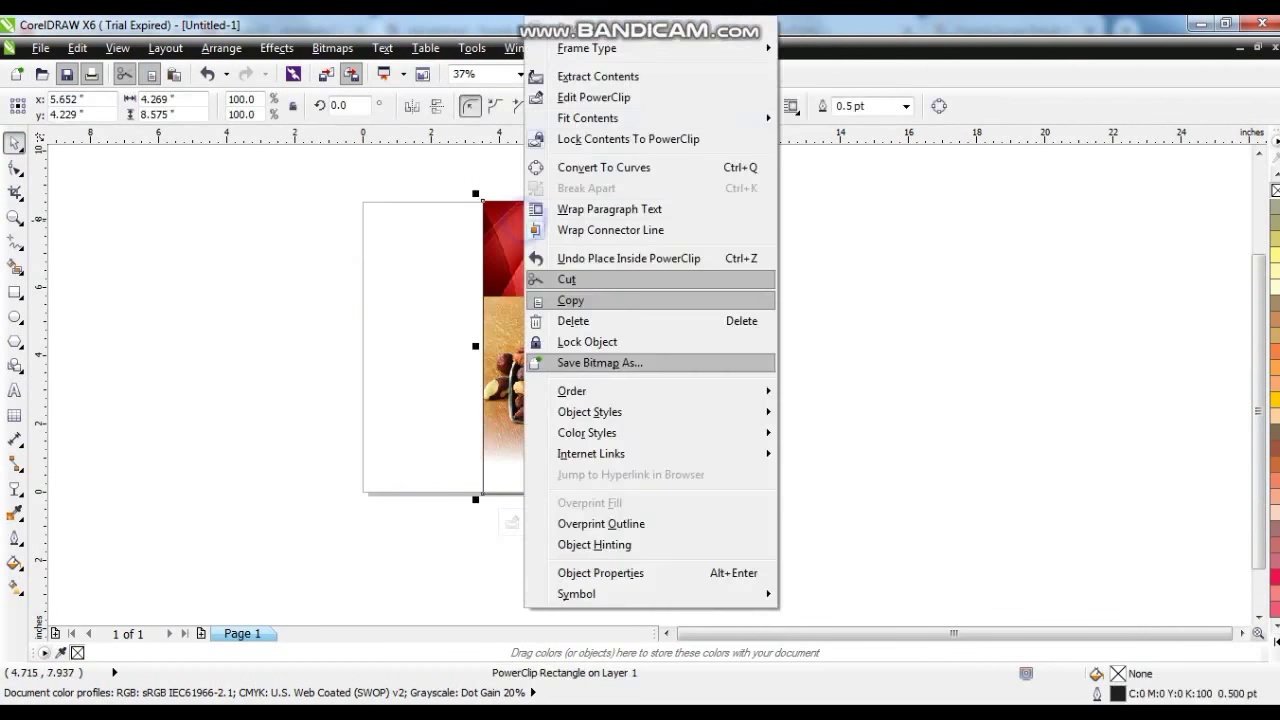
{"action": "left_click", "coordinate": [566, 98]}
{"action": "left_click", "coordinate": [469, 302]}
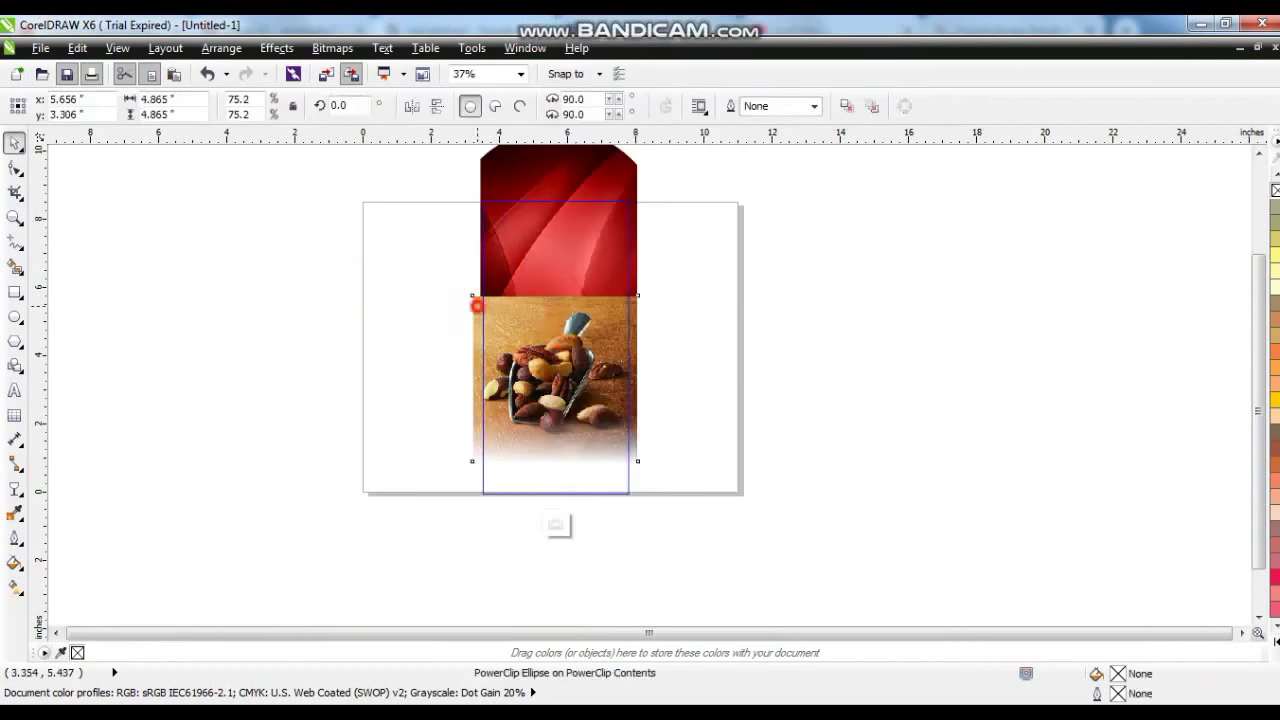
{"action": "key", "text": "shift+Page_Down"}
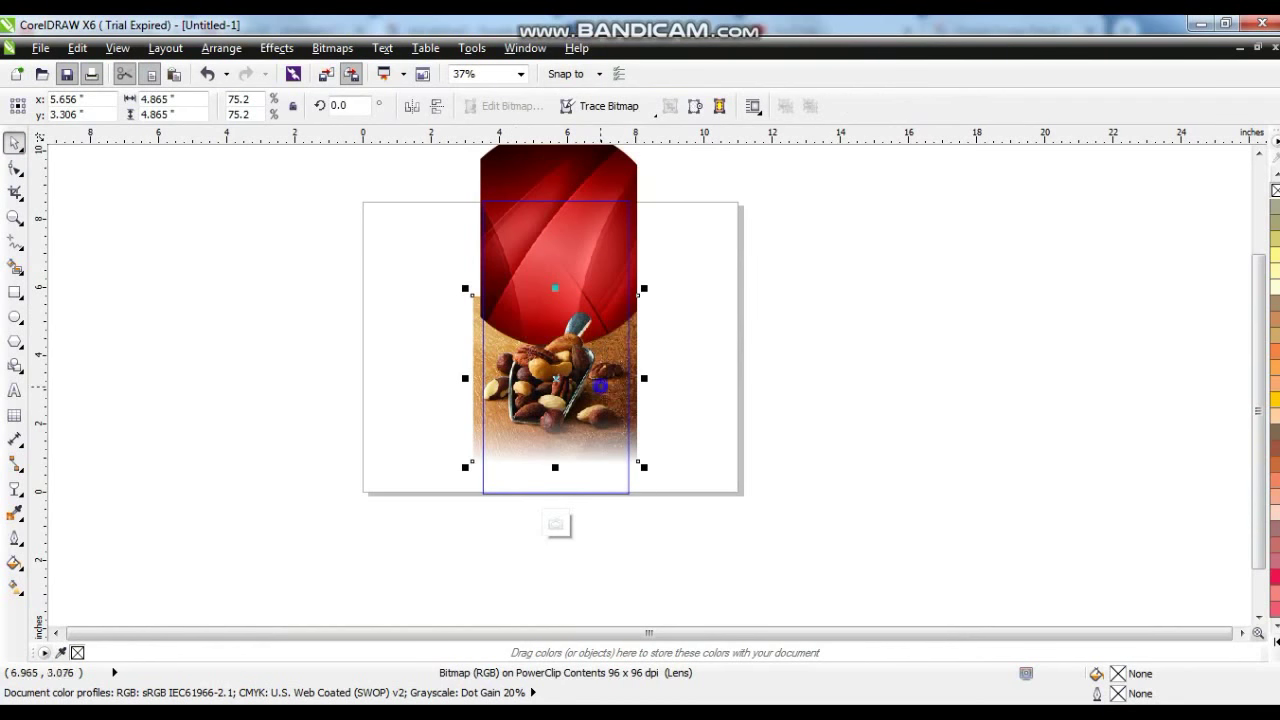
{"action": "right_click", "coordinate": [600, 385]}
{"action": "left_click", "coordinate": [670, 115]}
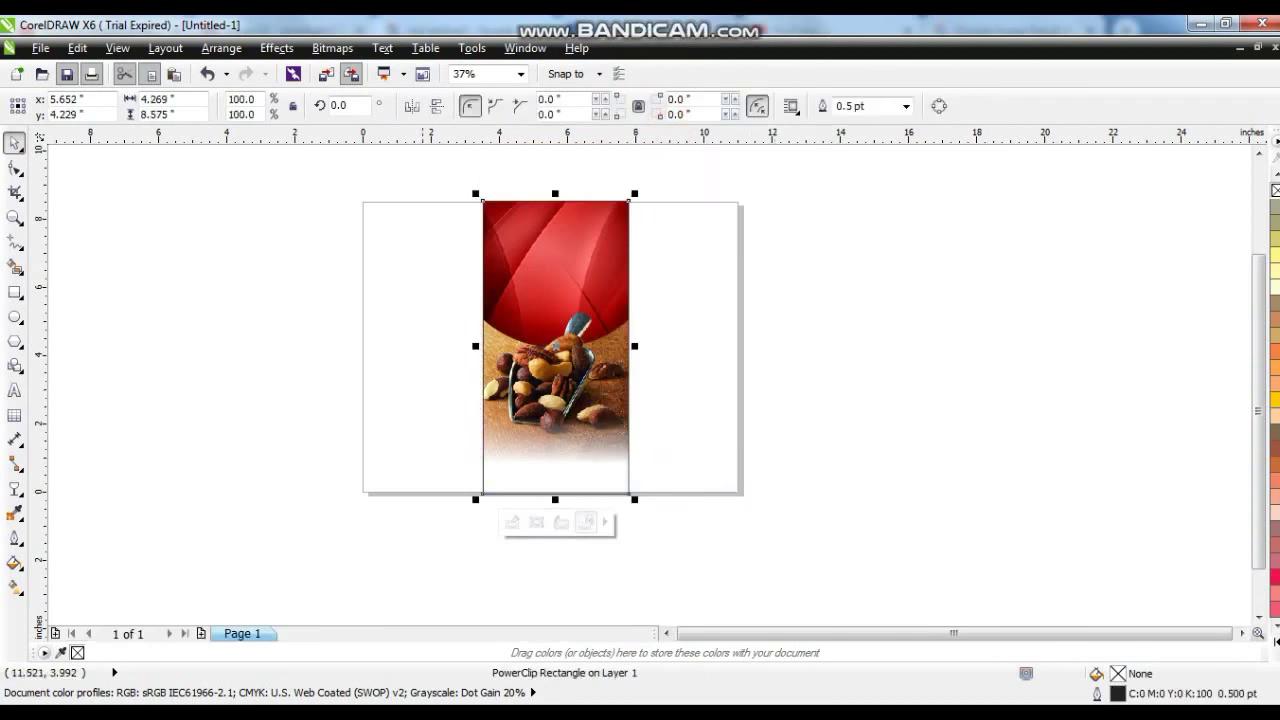
Step: Fill the package rectangle with solid black and mix red into it in four increments for a dark maroon base
{"action": "key", "text": "F4"}
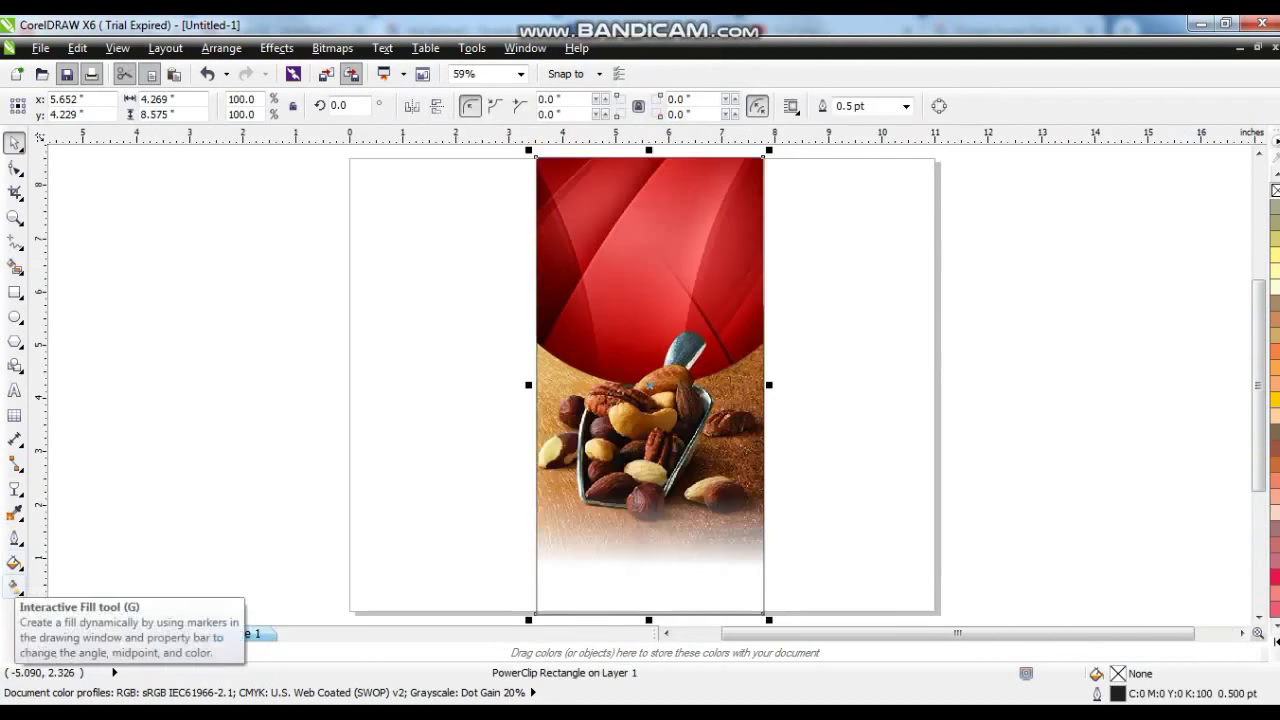
{"action": "left_click", "coordinate": [15, 563]}
{"action": "left_click", "coordinate": [384, 494]}
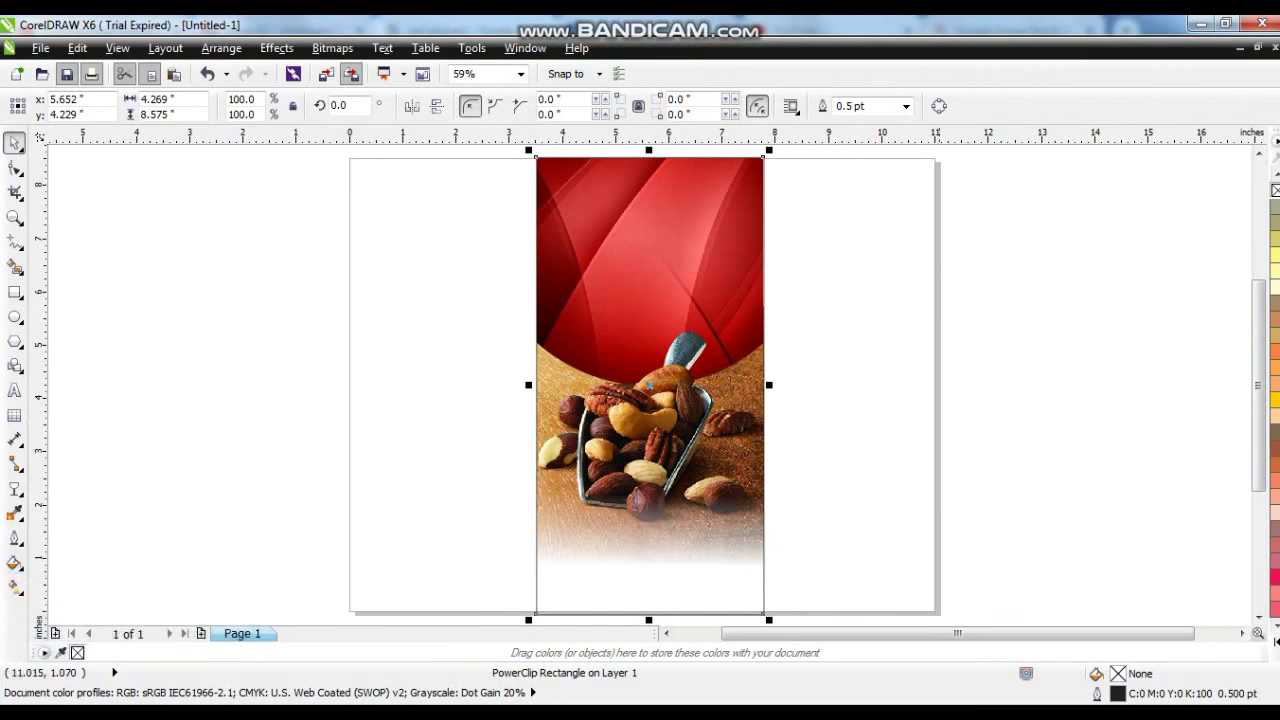
{"action": "left_click", "coordinate": [1274, 640]}
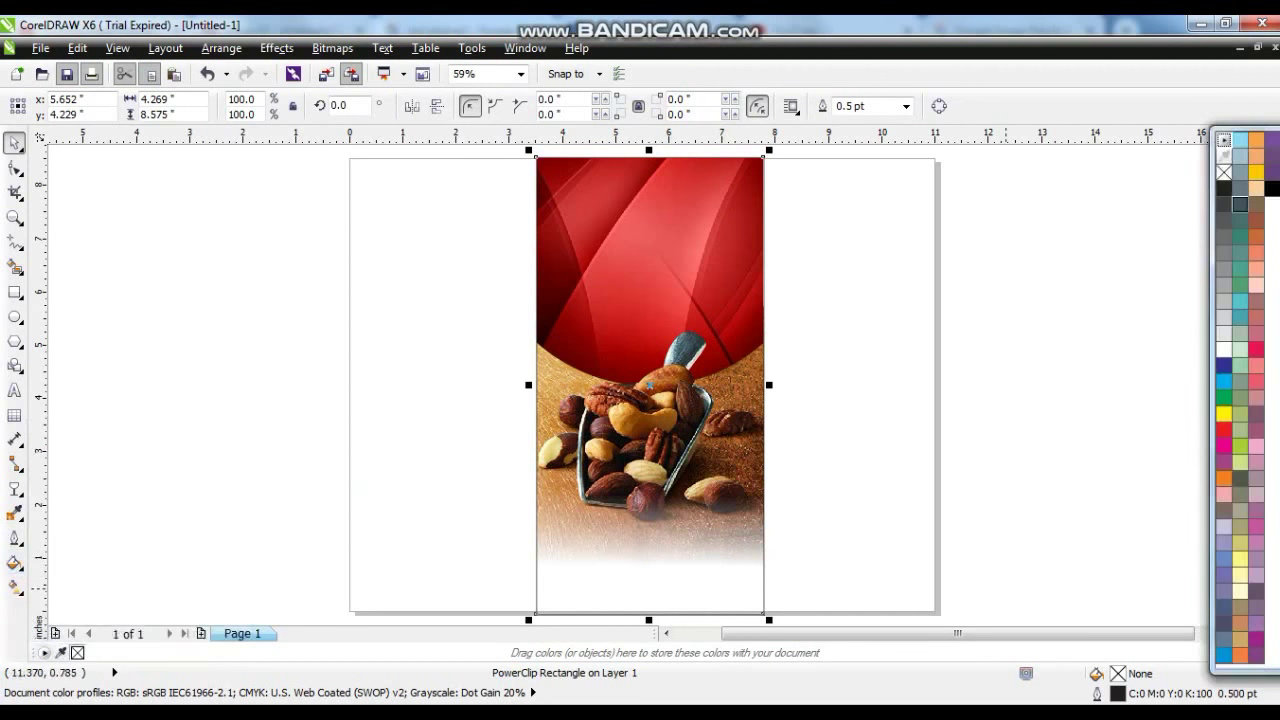
{"action": "left_click", "coordinate": [1271, 188]}
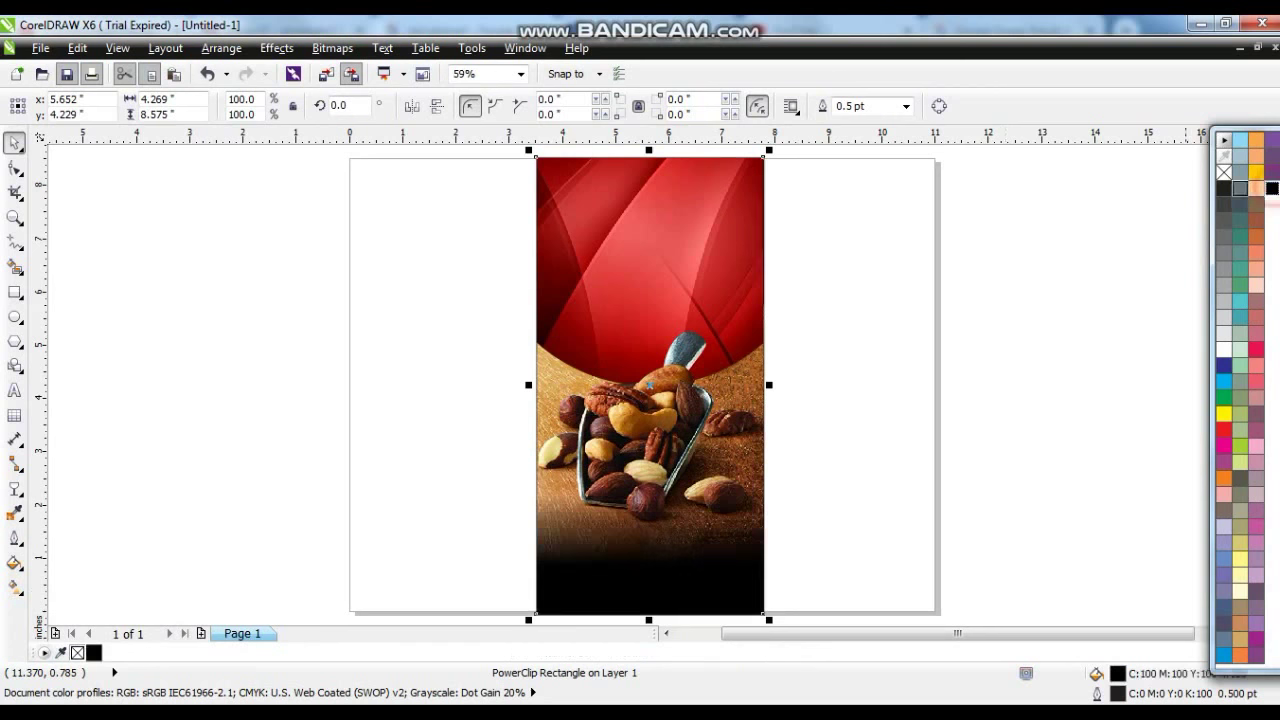
{"action": "left_click", "coordinate": [1225, 430], "text": "ctrl"}
{"action": "left_click", "coordinate": [1225, 430], "text": "ctrl"}
{"action": "left_click", "coordinate": [1225, 430], "text": "ctrl"}
{"action": "left_click", "coordinate": [1225, 430], "text": "ctrl"}
{"action": "left_click", "coordinate": [963, 486]}
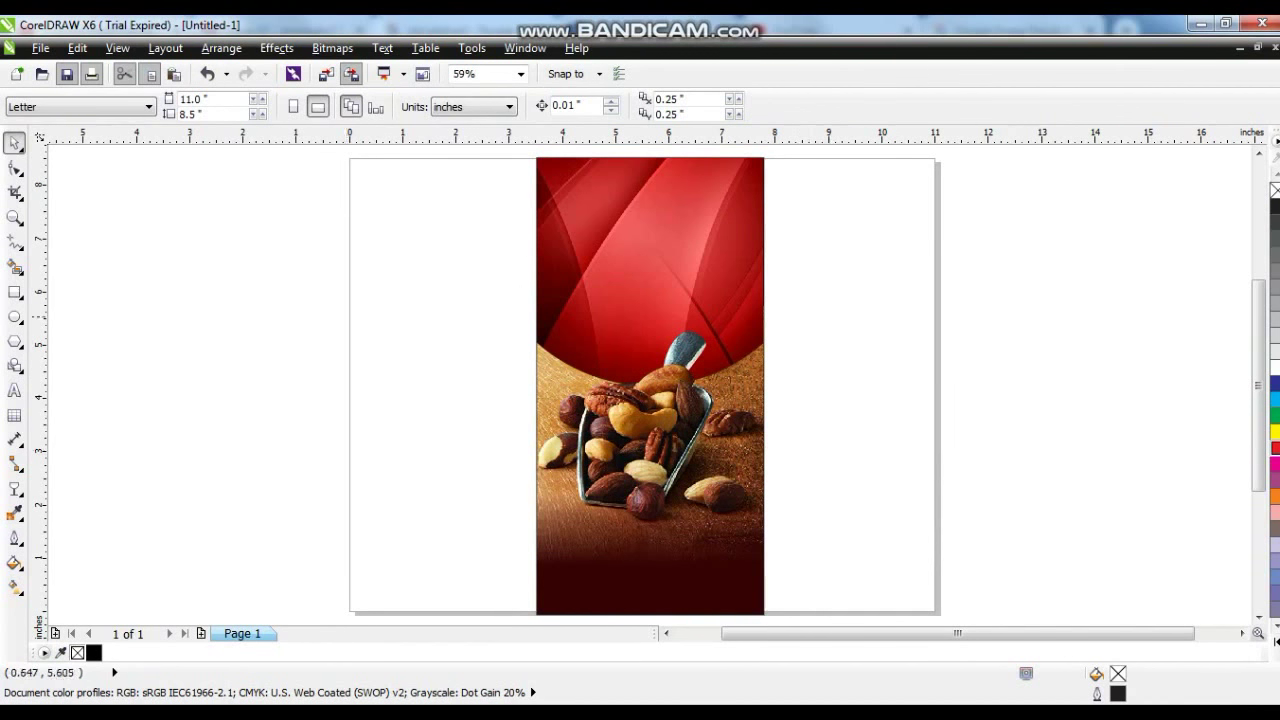
Step: Draw an open three-node polyline descending leftward across the upper red area, about 0.83 in wide
{"action": "left_click", "coordinate": [14, 216]}
{"action": "left_click_drag", "start_coordinate": [512, 142], "coordinate": [851, 364]}
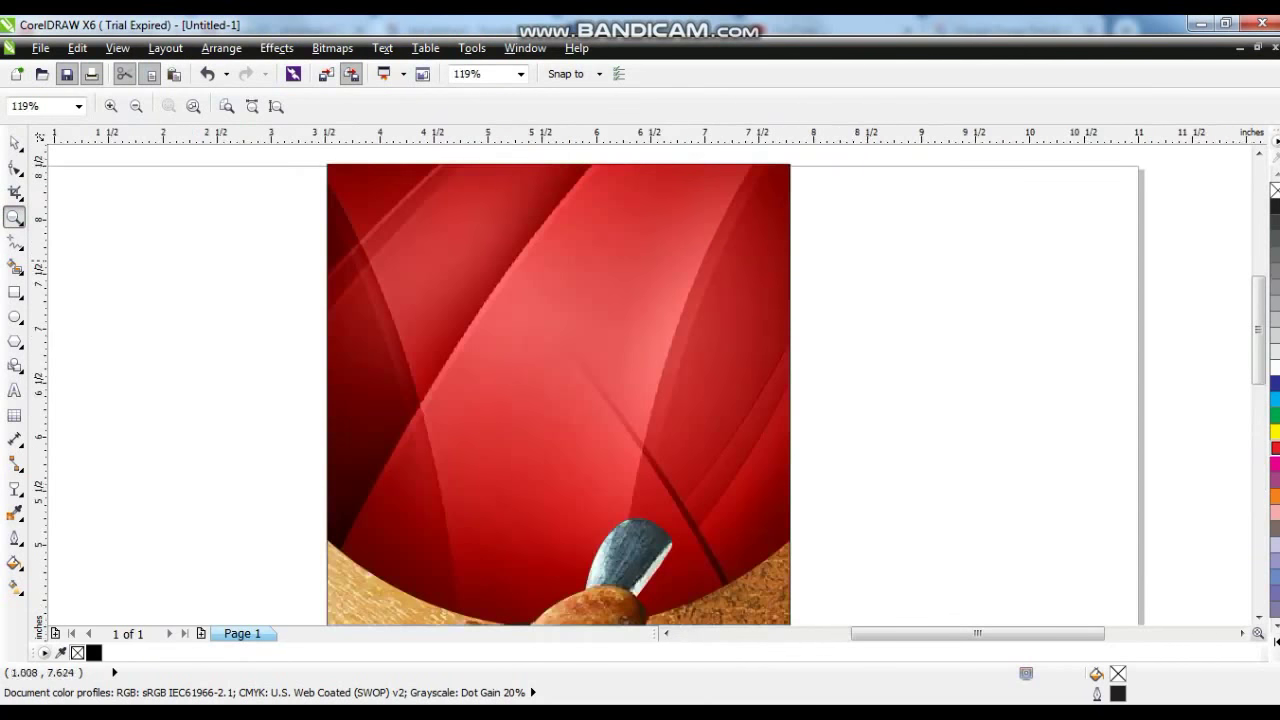
{"action": "key", "text": "F5"}
{"action": "left_click", "coordinate": [550, 256]}
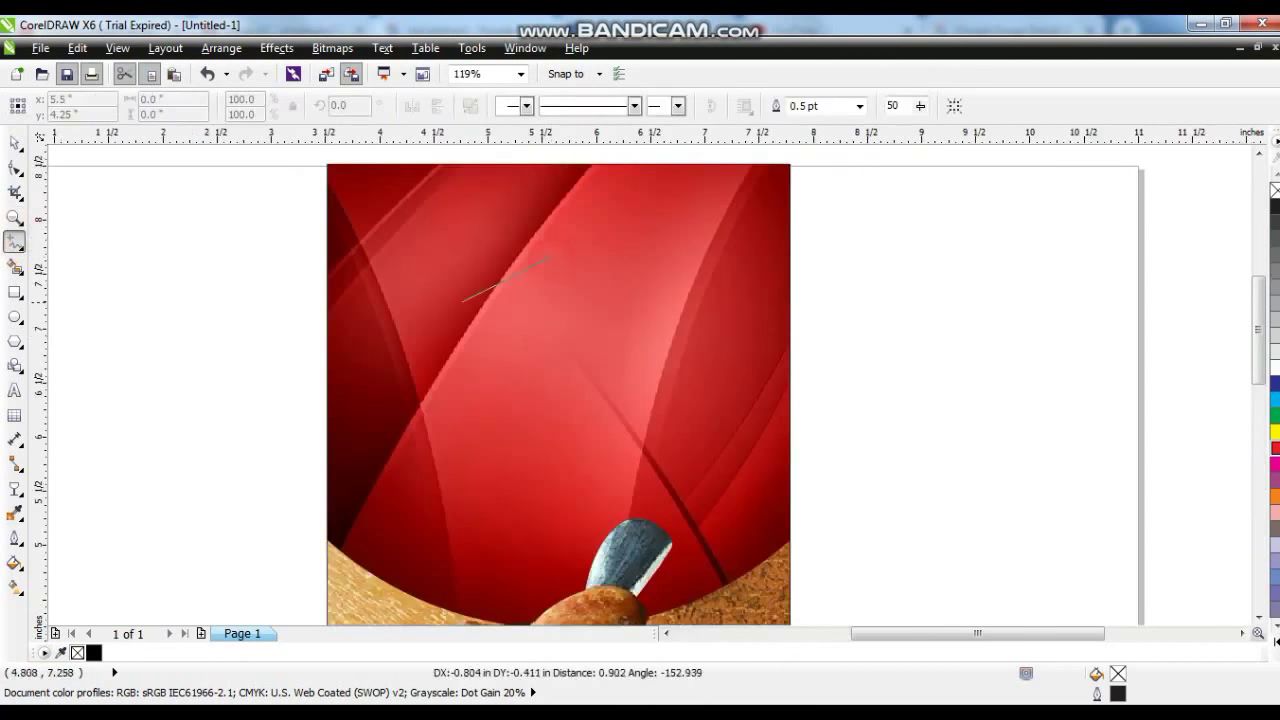
{"action": "double_click", "coordinate": [461, 300]}
{"action": "double_click", "coordinate": [410, 353]}
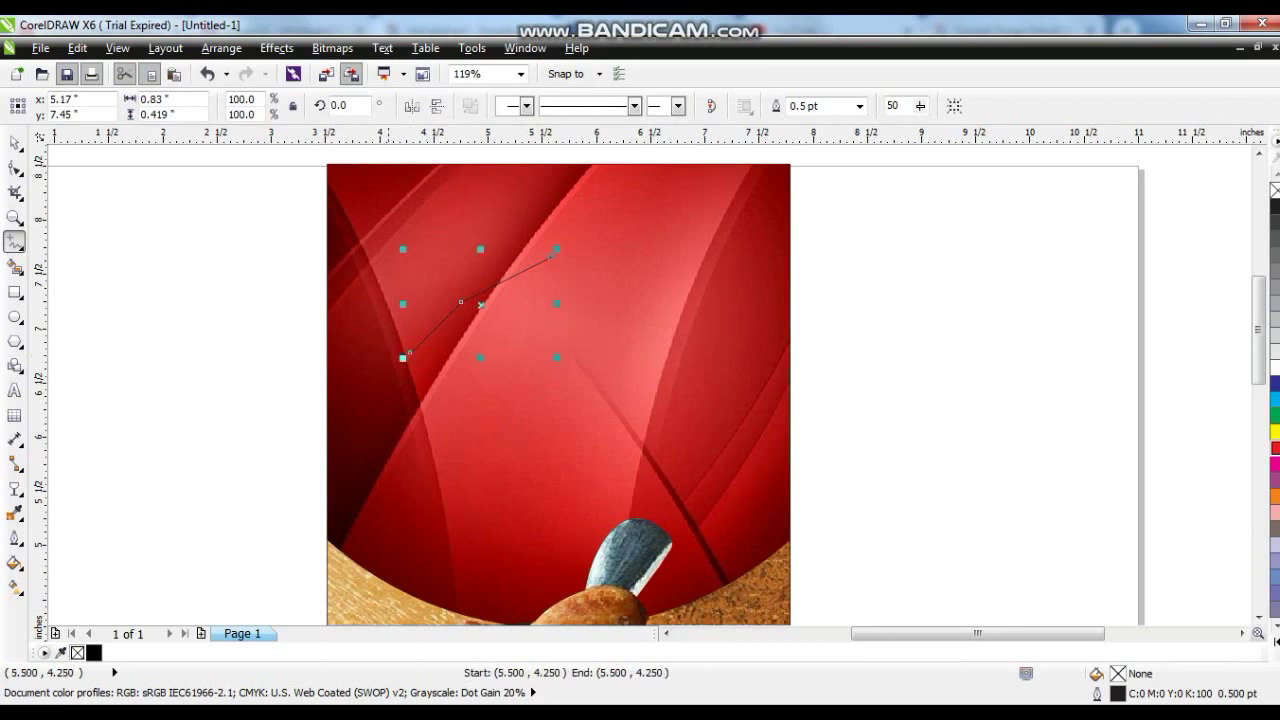
Step: Convert the polyline's segments to curves and bend both into scalloped arcs meeting at the middle node
{"action": "key", "text": "F10"}
{"action": "left_click_drag", "start_coordinate": [257, 240], "coordinate": [680, 406]}
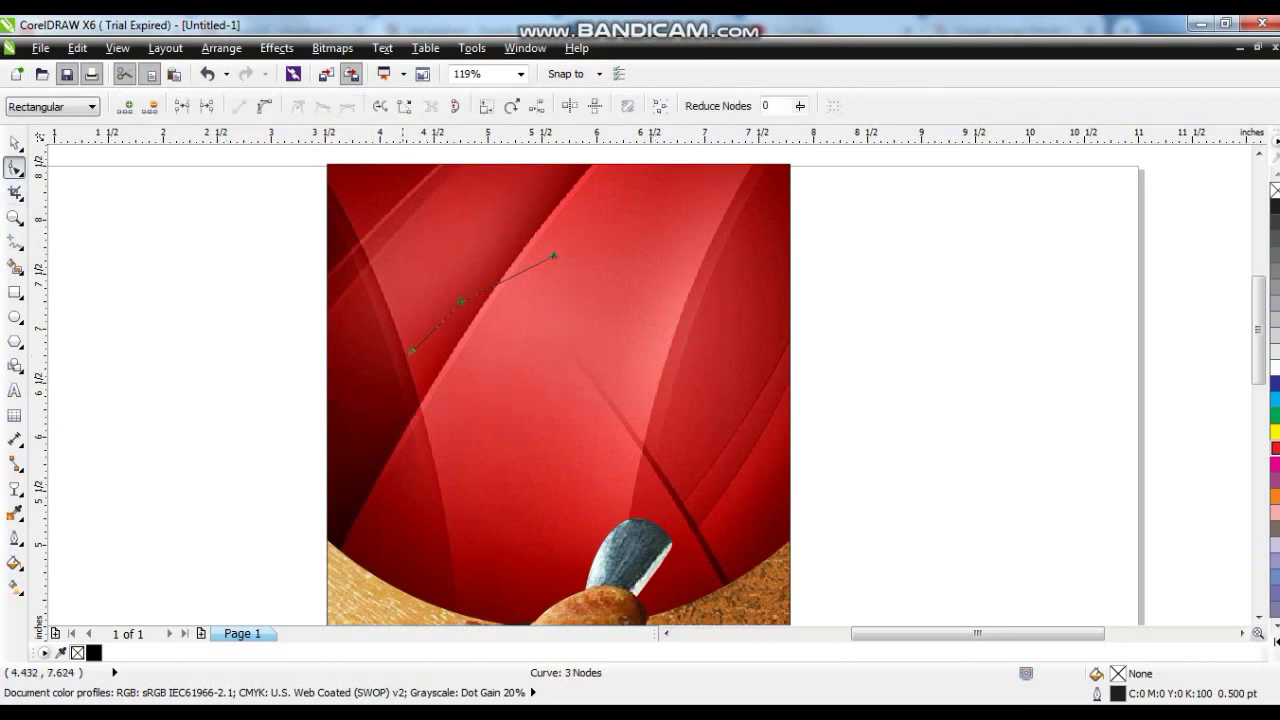
{"action": "key", "text": "shift+F2"}
{"action": "left_click", "coordinate": [263, 105]}
{"action": "scroll", "coordinate": [741, 328], "scroll_direction": "down", "scroll_amount": 2}
{"action": "left_click", "coordinate": [628, 348]}
{"action": "left_click_drag", "start_coordinate": [708, 313], "coordinate": [650, 262]}
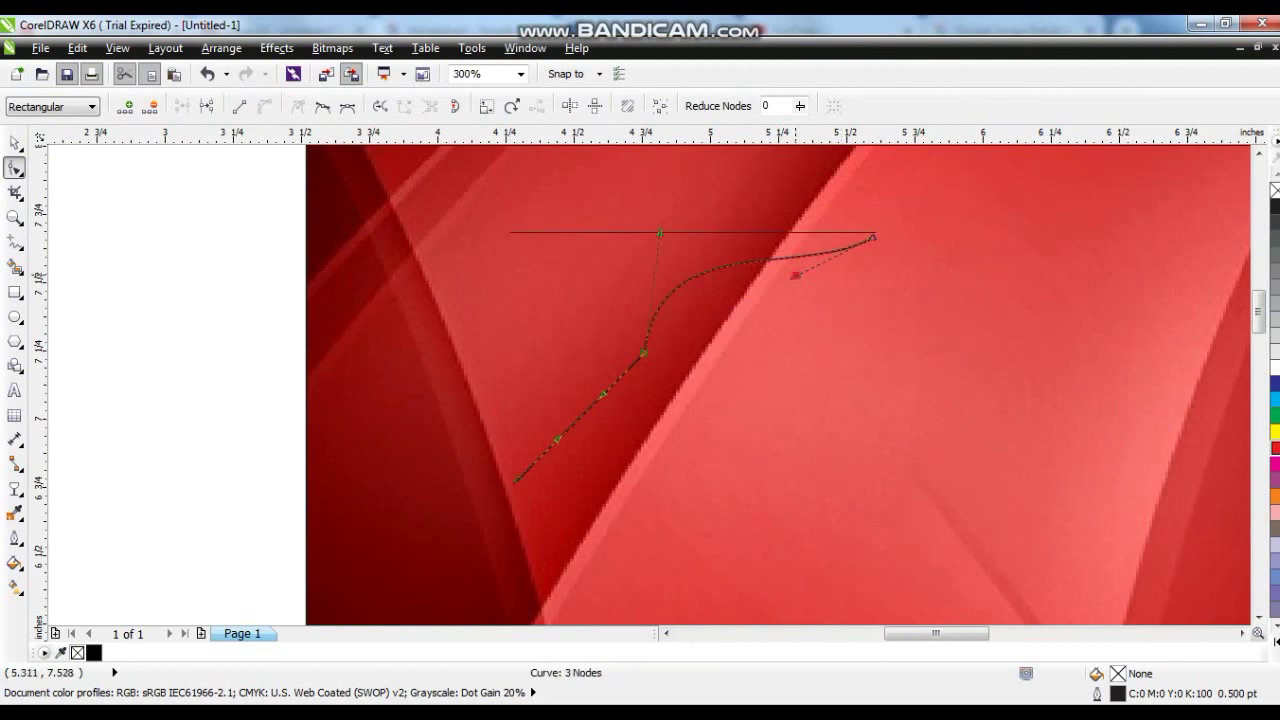
{"action": "left_click_drag", "start_coordinate": [795, 275], "coordinate": [796, 298]}
{"action": "left_click_drag", "start_coordinate": [659, 229], "coordinate": [654, 216]}
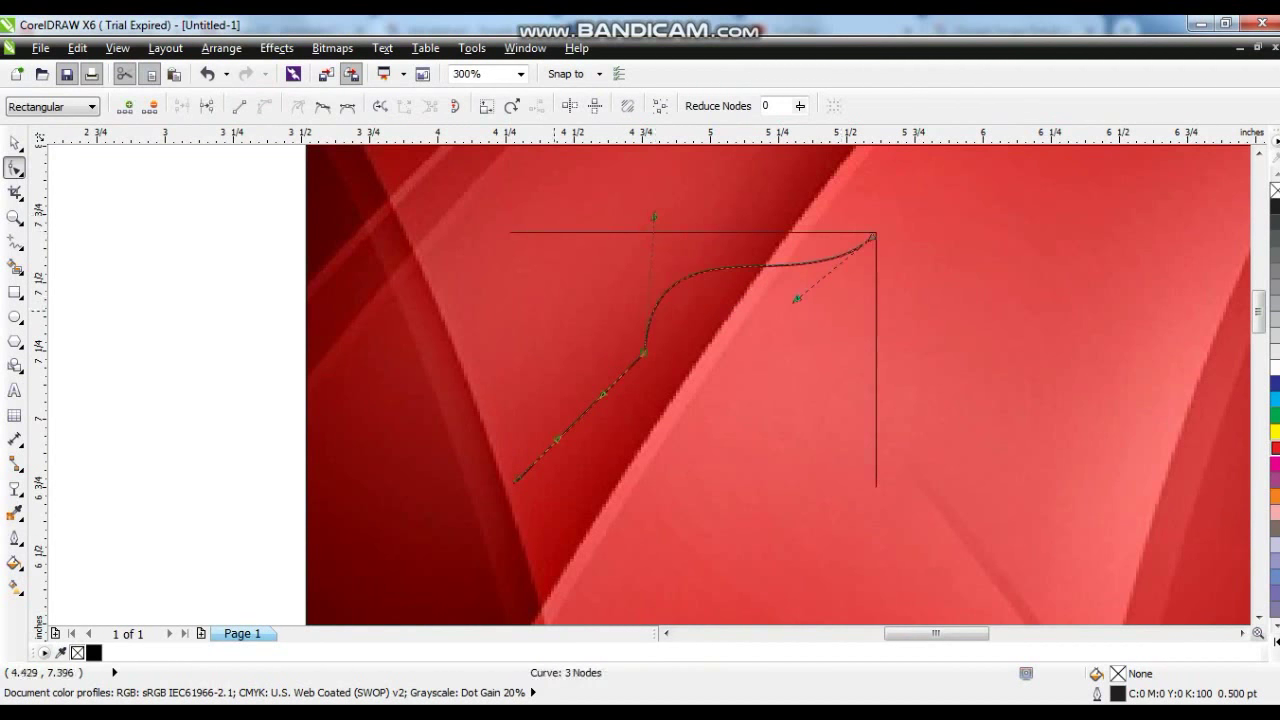
{"action": "left_click_drag", "start_coordinate": [603, 395], "coordinate": [547, 334]}
{"action": "left_click_drag", "start_coordinate": [557, 438], "coordinate": [565, 455]}
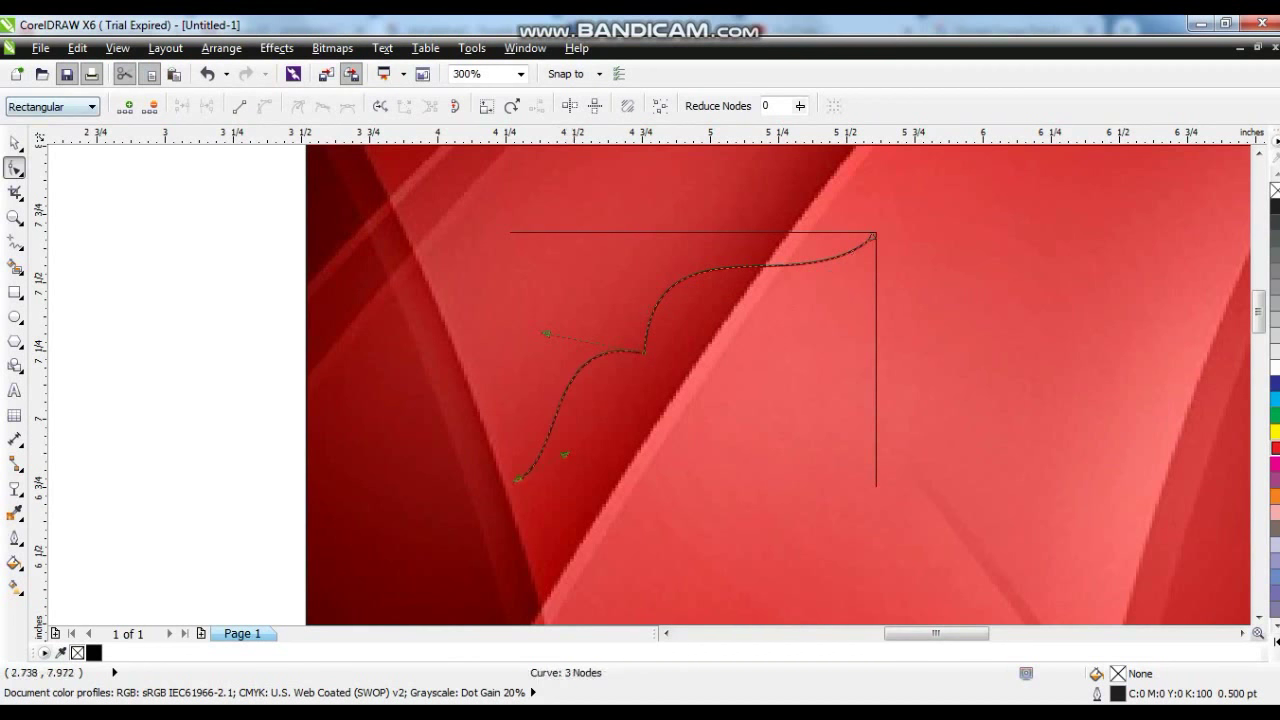
Step: Mirror a copy of the scalloped curve downward to form the lower part of the frame's left half
{"action": "left_click", "coordinate": [15, 143]}
{"action": "scroll", "coordinate": [740, 330], "scroll_direction": "down", "scroll_amount": 1}
{"action": "left_click_drag", "start_coordinate": [717, 265], "coordinate": [720, 458]}
{"action": "right_click", "coordinate": [720, 456]}
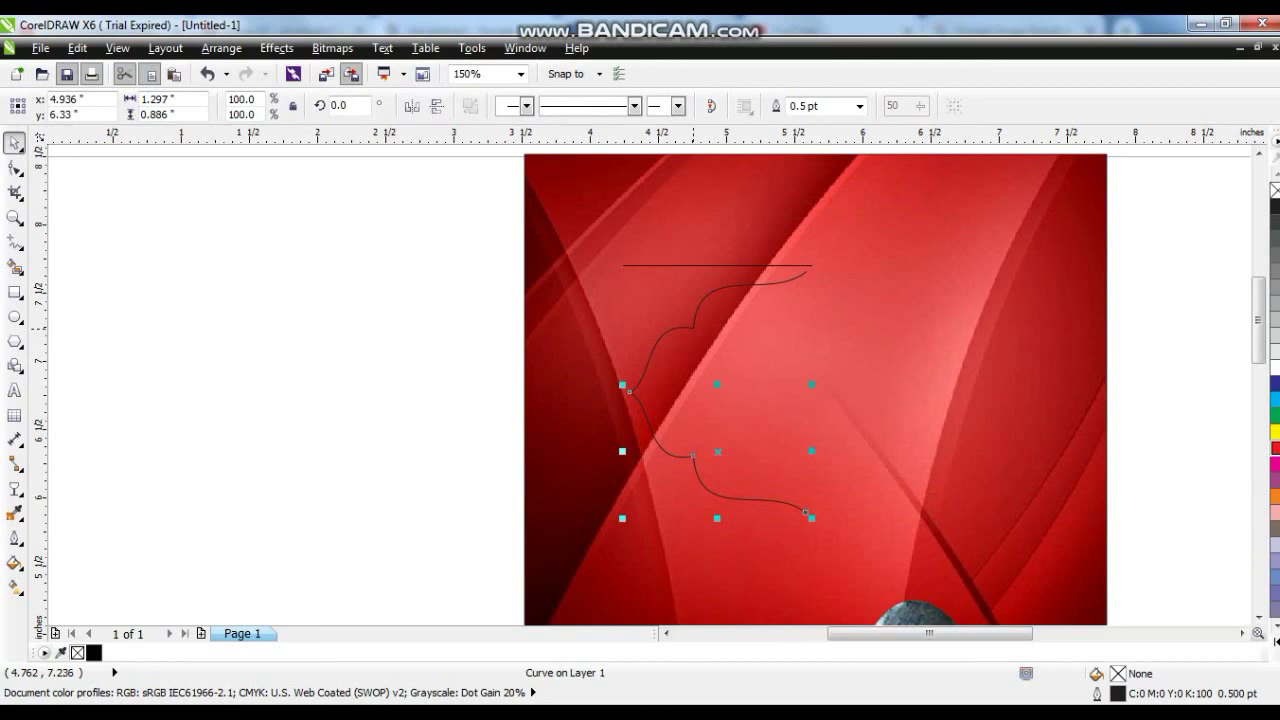
Step: Combine the upper and lower scalloped curves and join their end nodes at the left tip
{"action": "left_click", "coordinate": [694, 328], "text": "shift"}
{"action": "left_click", "coordinate": [470, 106]}
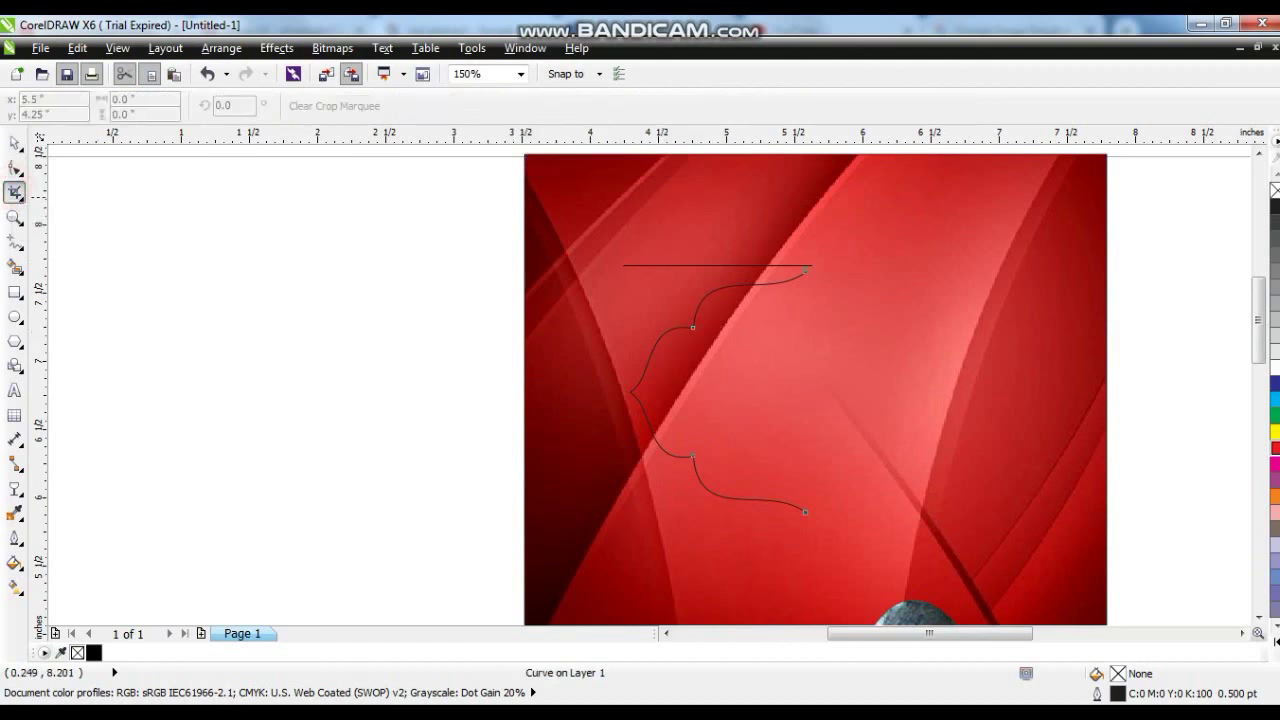
{"action": "left_click", "coordinate": [15, 168]}
{"action": "left_click_drag", "start_coordinate": [602, 392], "coordinate": [652, 449]}
{"action": "left_click_drag", "start_coordinate": [600, 405], "coordinate": [601, 407]}
{"action": "left_click", "coordinate": [184, 105]}
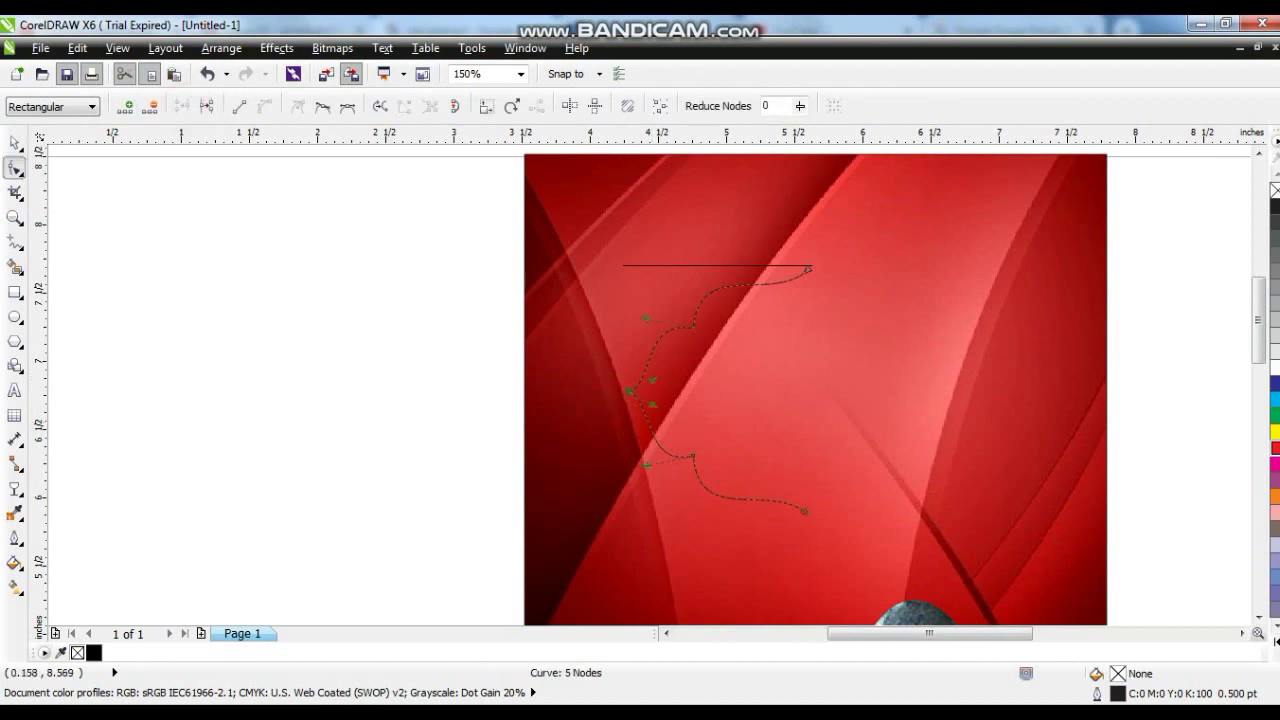
Step: Mirror a copy of the left half horizontally to its right and combine both halves into one object
{"action": "left_click", "coordinate": [15, 143]}
{"action": "left_click_drag", "start_coordinate": [628, 391], "coordinate": [988, 391]}
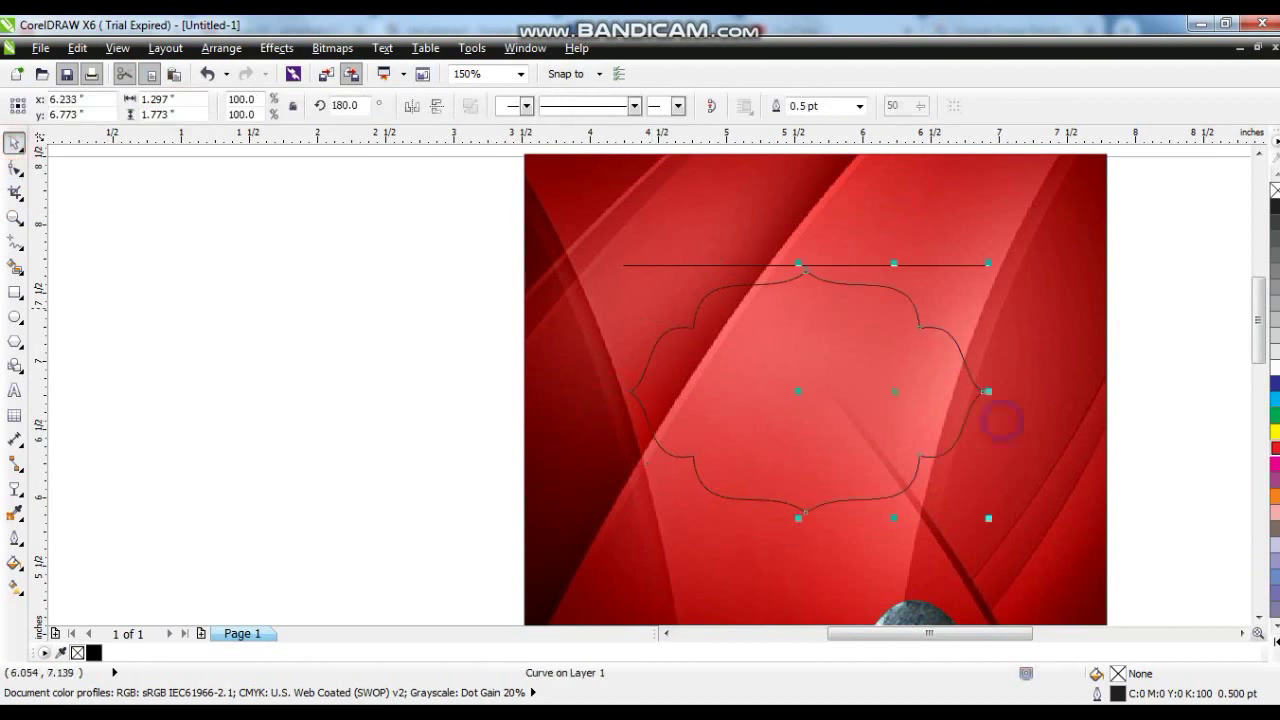
{"action": "left_click", "coordinate": [780, 284], "text": "shift"}
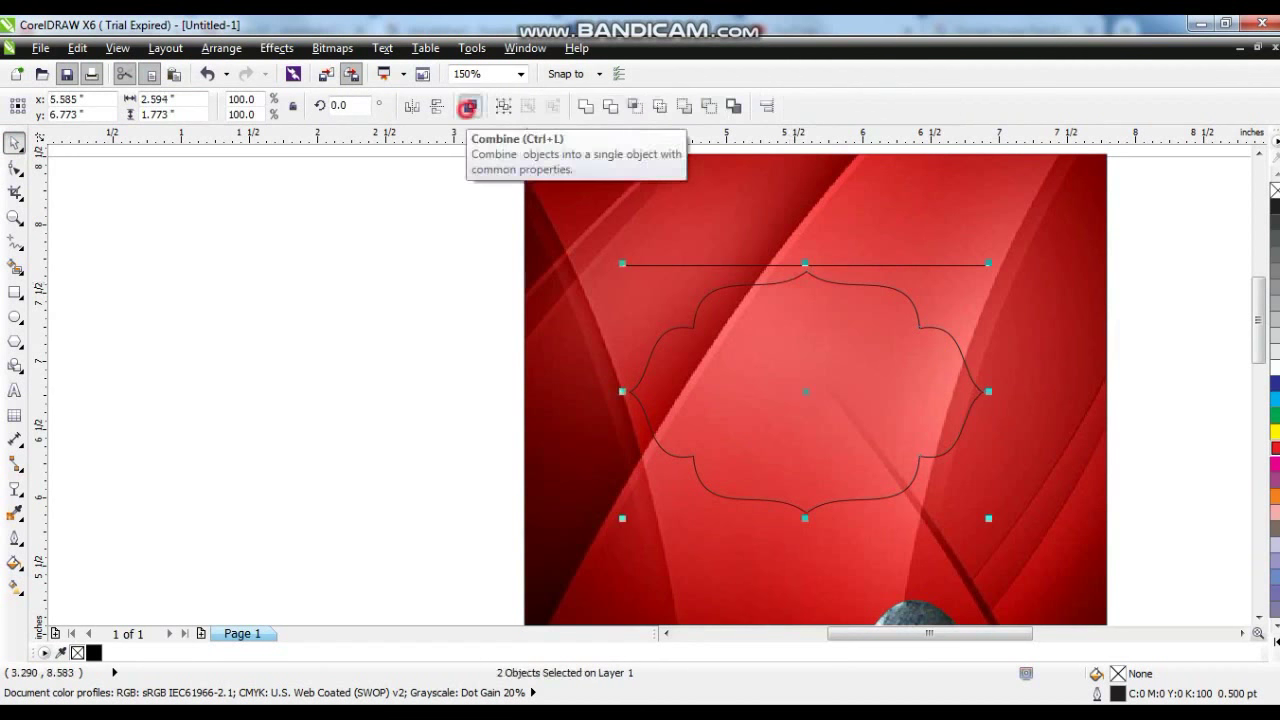
{"action": "left_click", "coordinate": [470, 105]}
Step: Join the open end nodes at the frame's upper and lower tips to close the outline
{"action": "left_click", "coordinate": [15, 168]}
{"action": "left_click", "coordinate": [809, 267]}
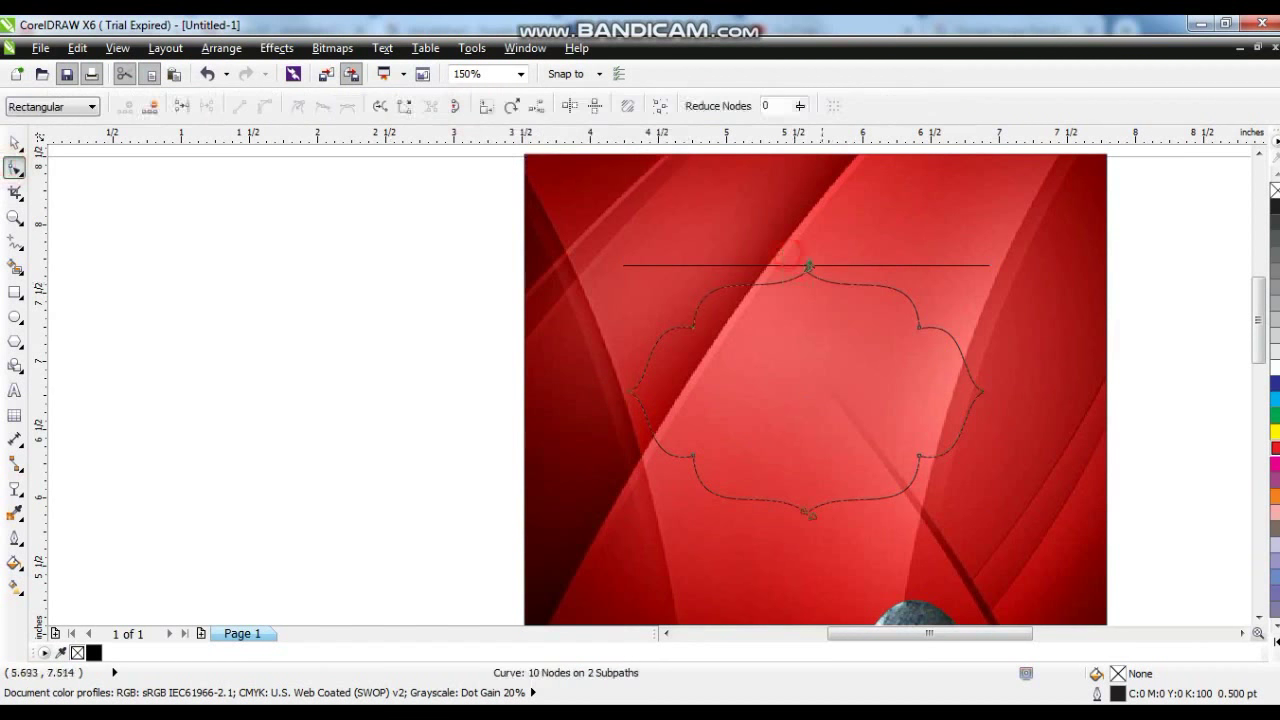
{"action": "left_click", "coordinate": [181, 105]}
{"action": "left_click", "coordinate": [810, 515]}
{"action": "left_click", "coordinate": [181, 105]}
{"action": "left_click", "coordinate": [15, 141]}
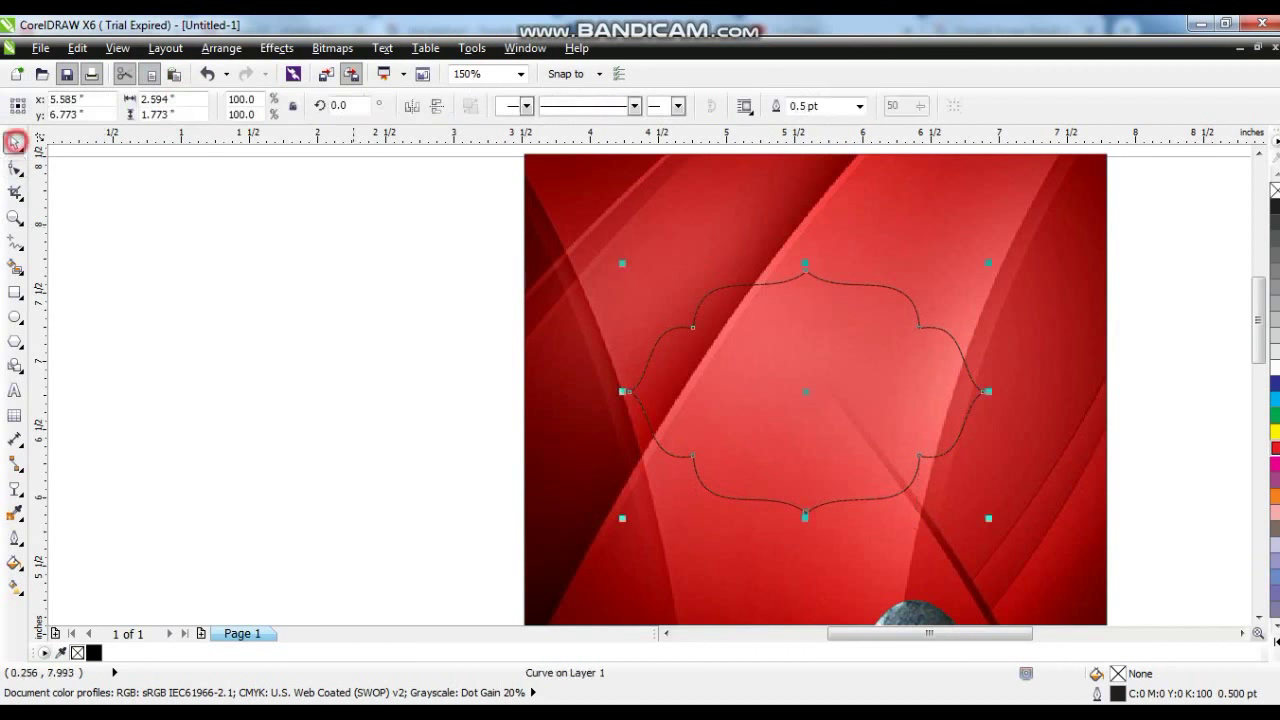
Step: Fill the scalloped frame with solid black, raise it slightly, and centre it horizontally on the package rectangle
{"action": "left_click", "coordinate": [1272, 645]}
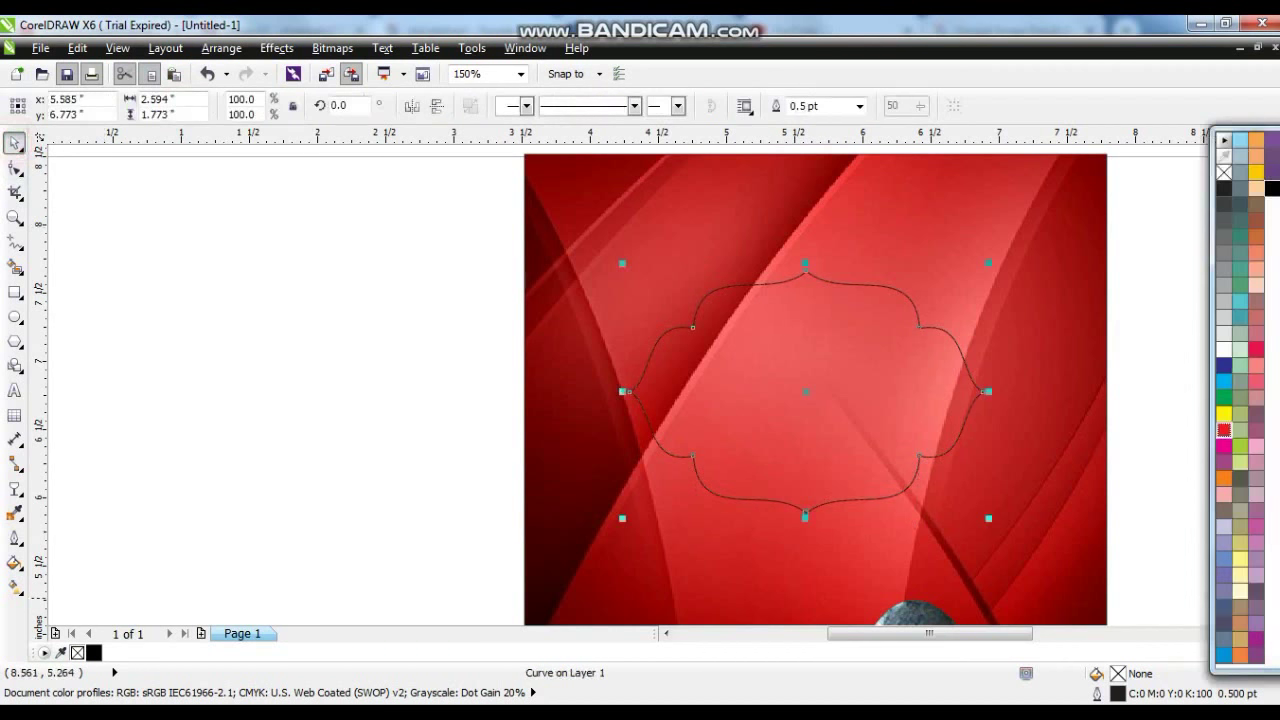
{"action": "left_click", "coordinate": [1272, 188]}
{"action": "left_click_drag", "start_coordinate": [909, 411], "coordinate": [909, 369]}
{"action": "left_click", "coordinate": [1063, 322], "text": "shift"}
{"action": "key", "text": "c"}
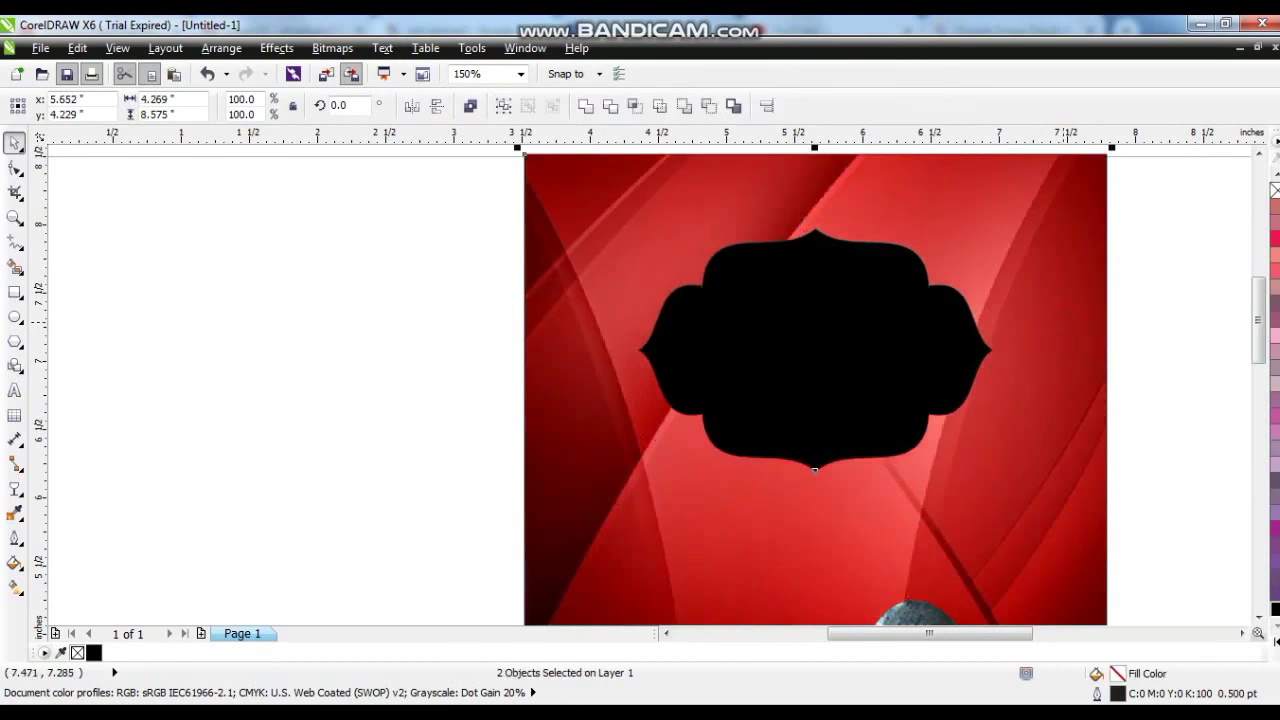
Step: Raise the black frame a little within the red area, to a vertical position of about 7.26 in
{"action": "key", "text": "F4"}
{"action": "left_click", "coordinate": [864, 277]}
{"action": "left_click_drag", "start_coordinate": [672, 246], "coordinate": [672, 236]}
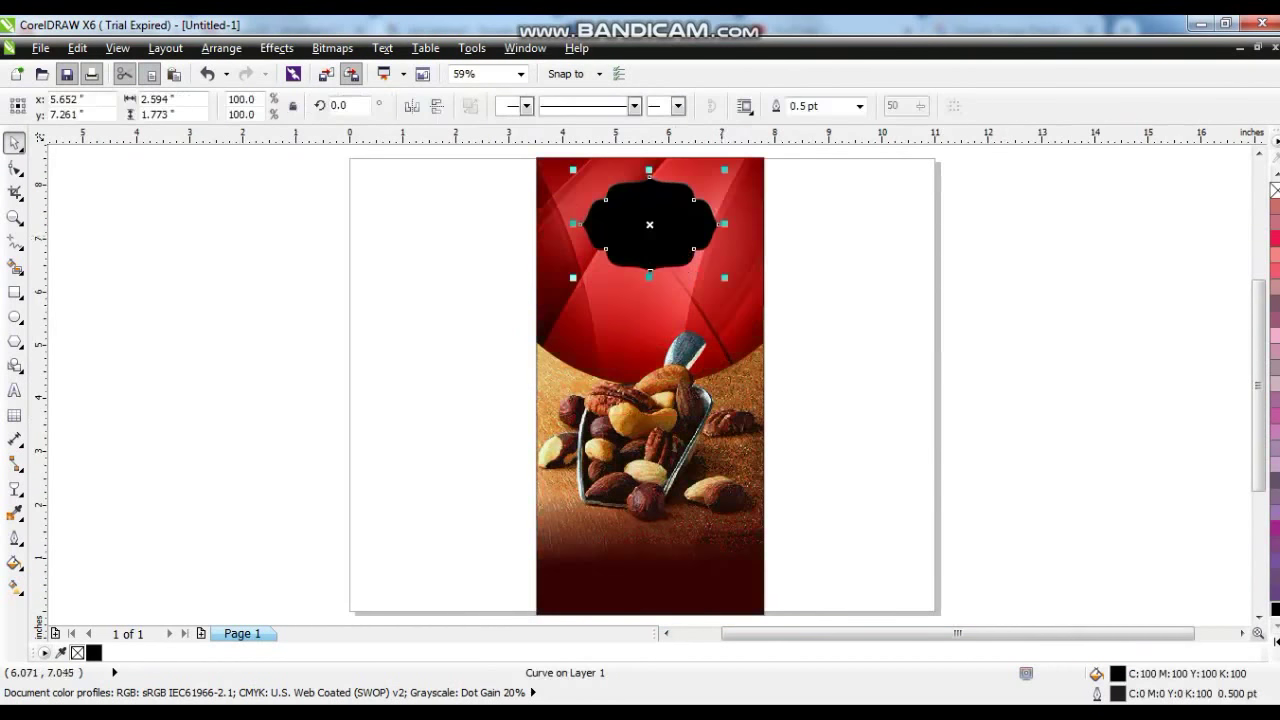
{"action": "left_click", "coordinate": [866, 297]}
Step: Colour the black frame's outline purple (C40 M100 Y0 K0)
{"action": "left_click", "coordinate": [642, 215]}
{"action": "key", "text": "shift+F2"}
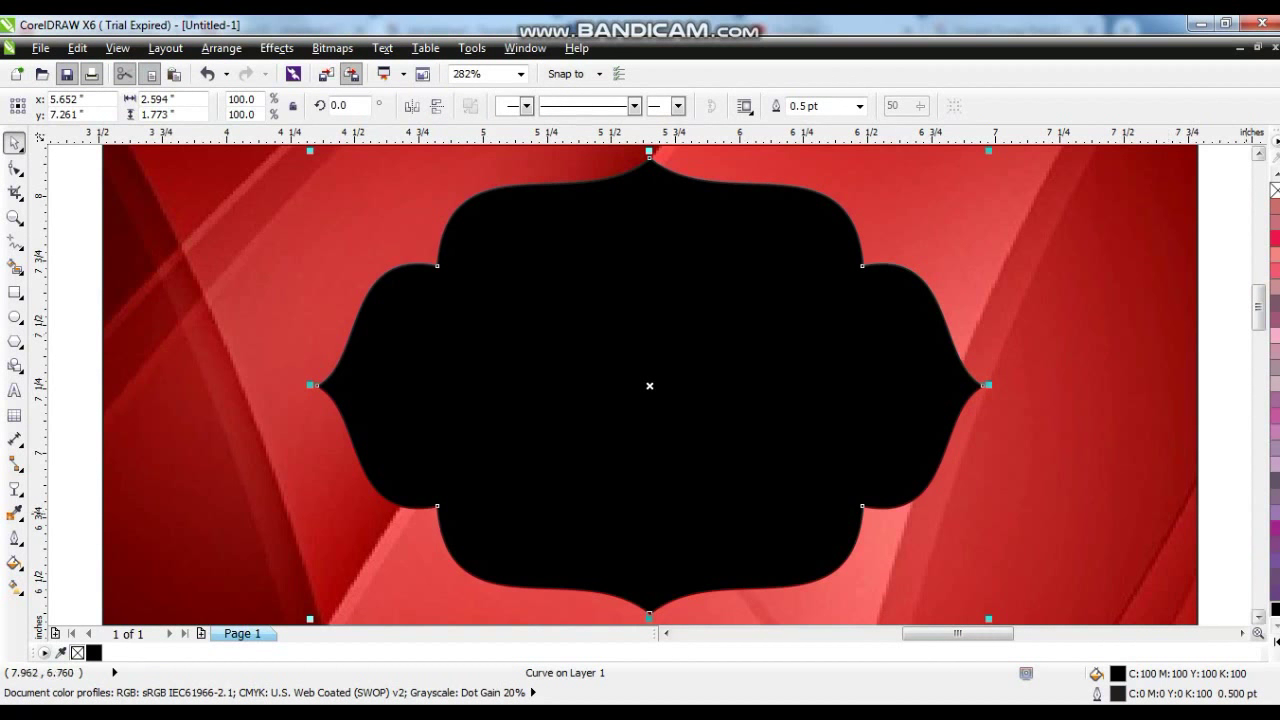
{"action": "right_click", "coordinate": [1275, 528]}
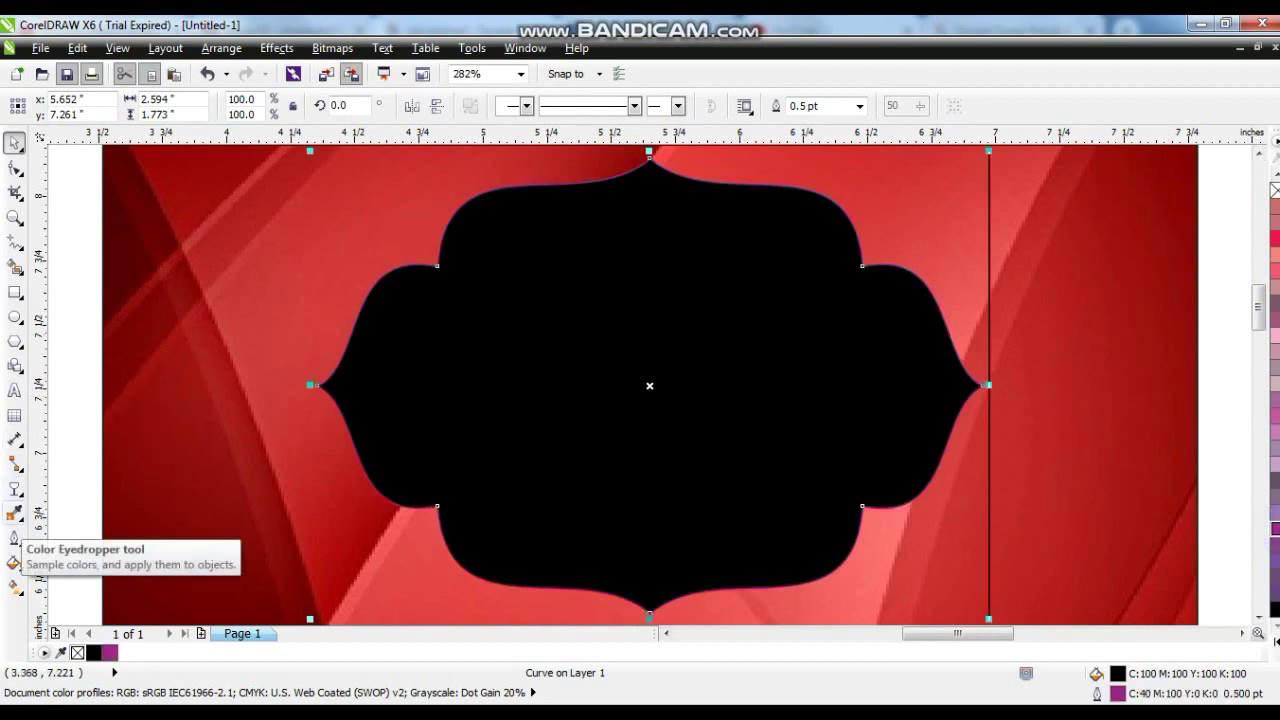
Step: Add a one-step inside contour to the black frame with an offset of about 0.084 in
{"action": "left_click", "coordinate": [15, 515]}
{"action": "left_click", "coordinate": [15, 489]}
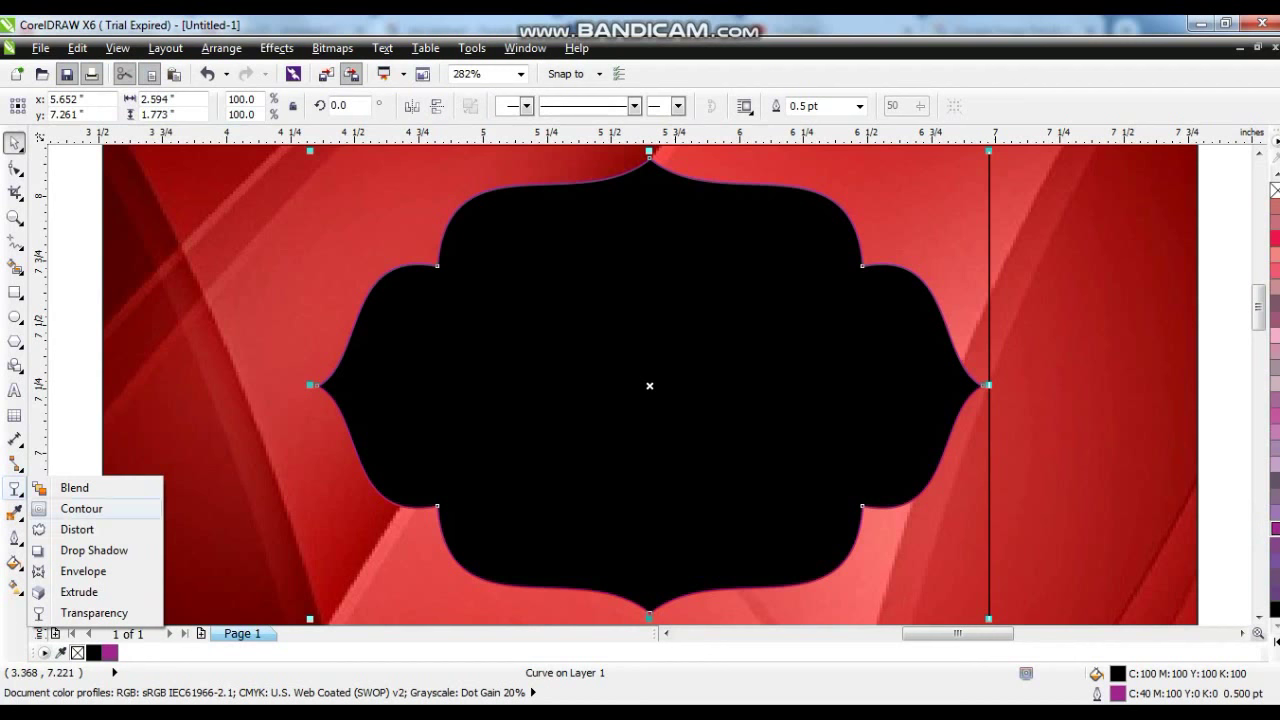
{"action": "left_click", "coordinate": [75, 508]}
{"action": "left_click_drag", "start_coordinate": [649, 155], "coordinate": [649, 170]}
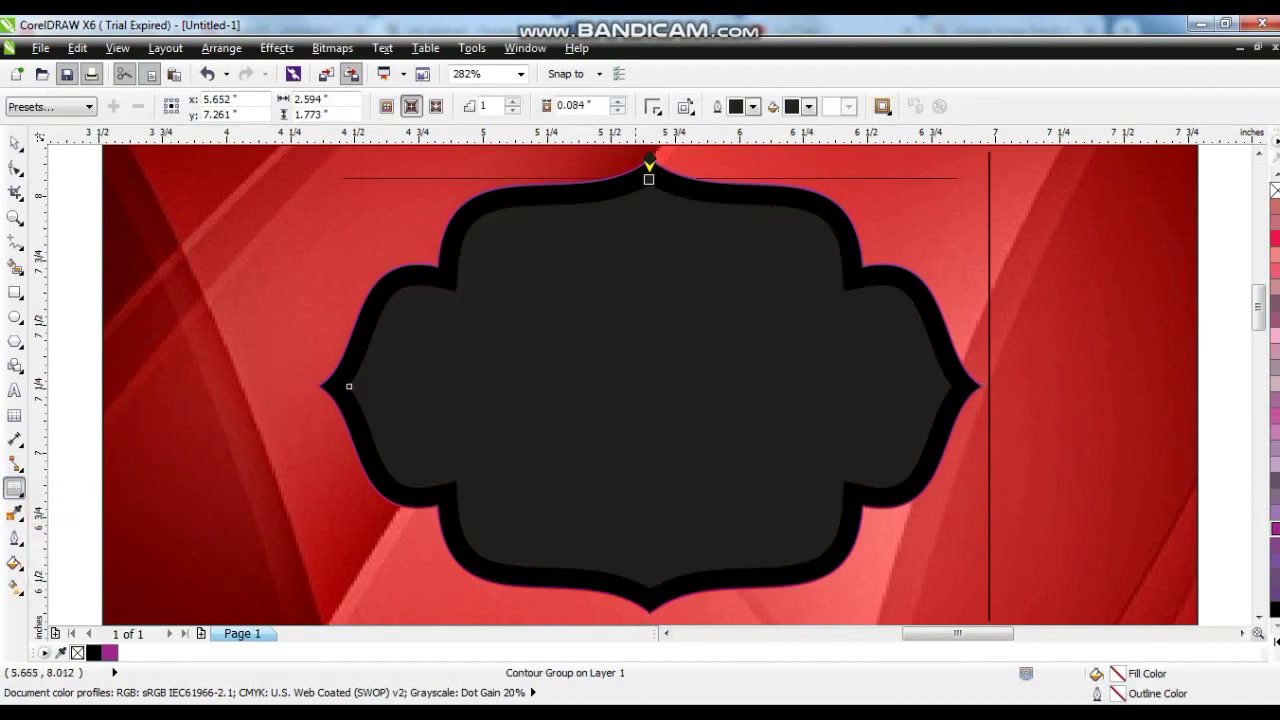
Step: Break the contour group apart and give the inner curve a 2 pt white outline
{"action": "key", "text": "space"}
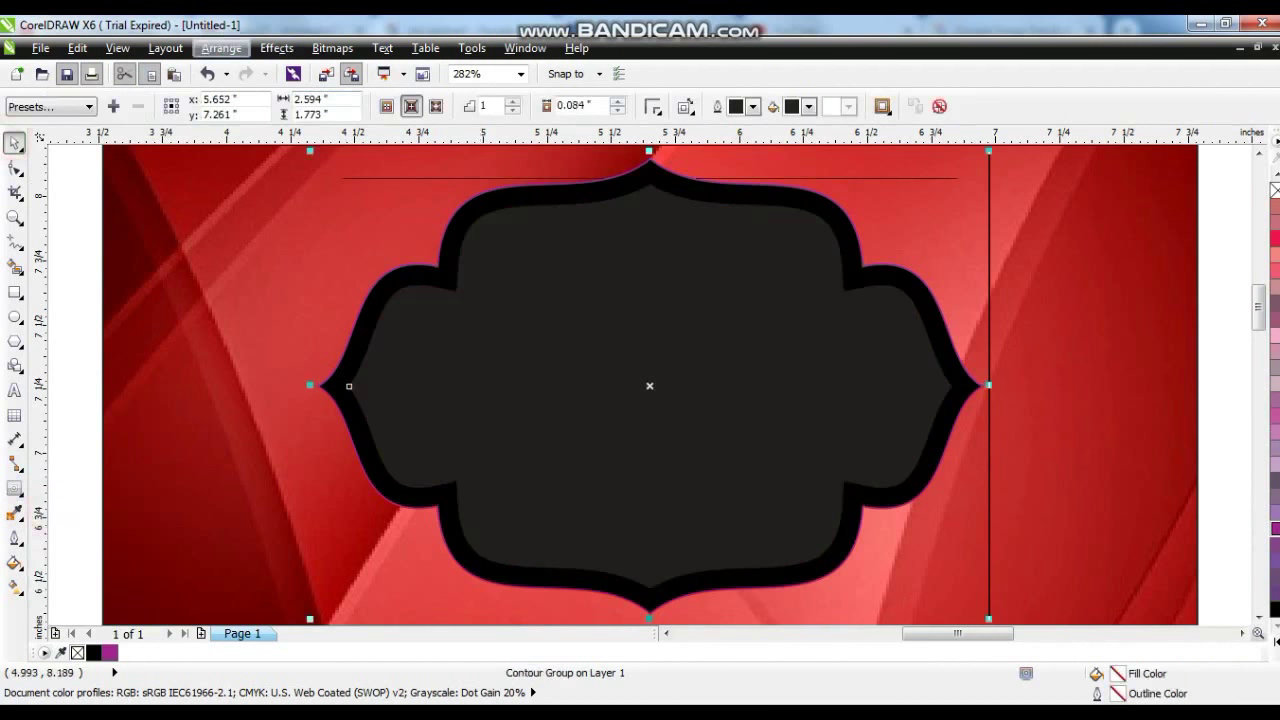
{"action": "left_click", "coordinate": [221, 48]}
{"action": "left_click", "coordinate": [260, 256]}
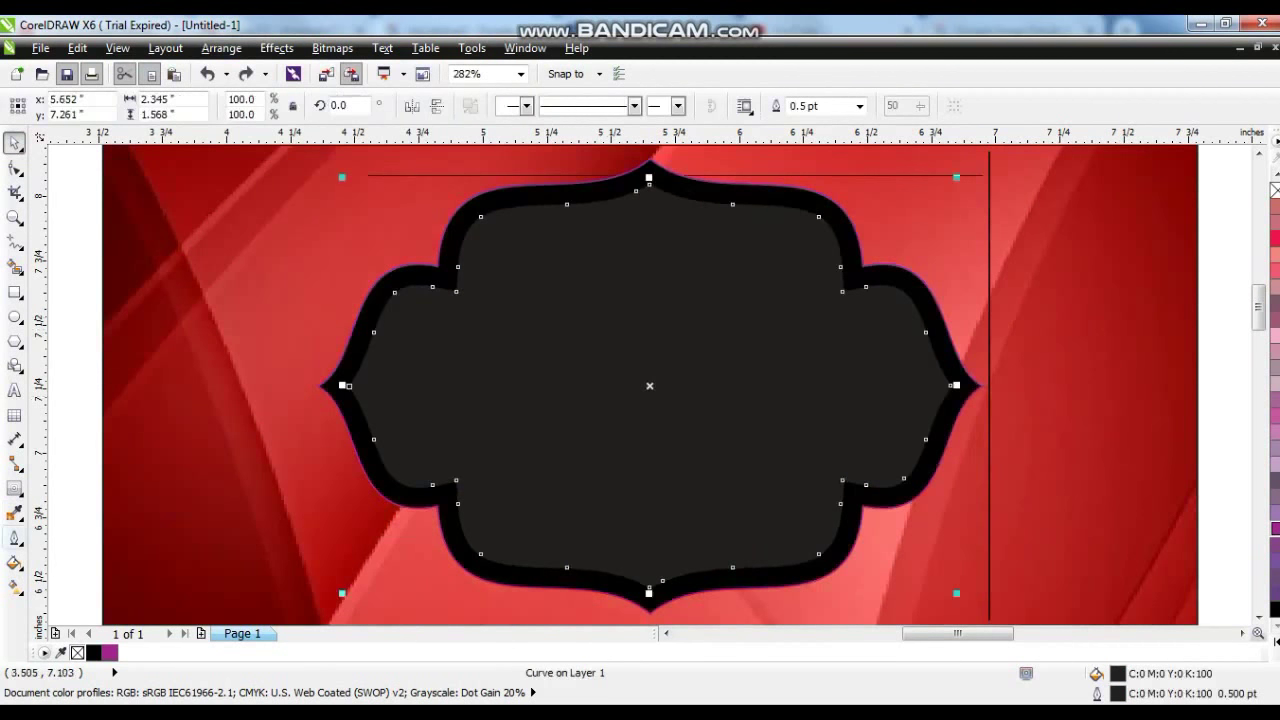
{"action": "left_click", "coordinate": [15, 538]}
{"action": "left_click", "coordinate": [61, 420]}
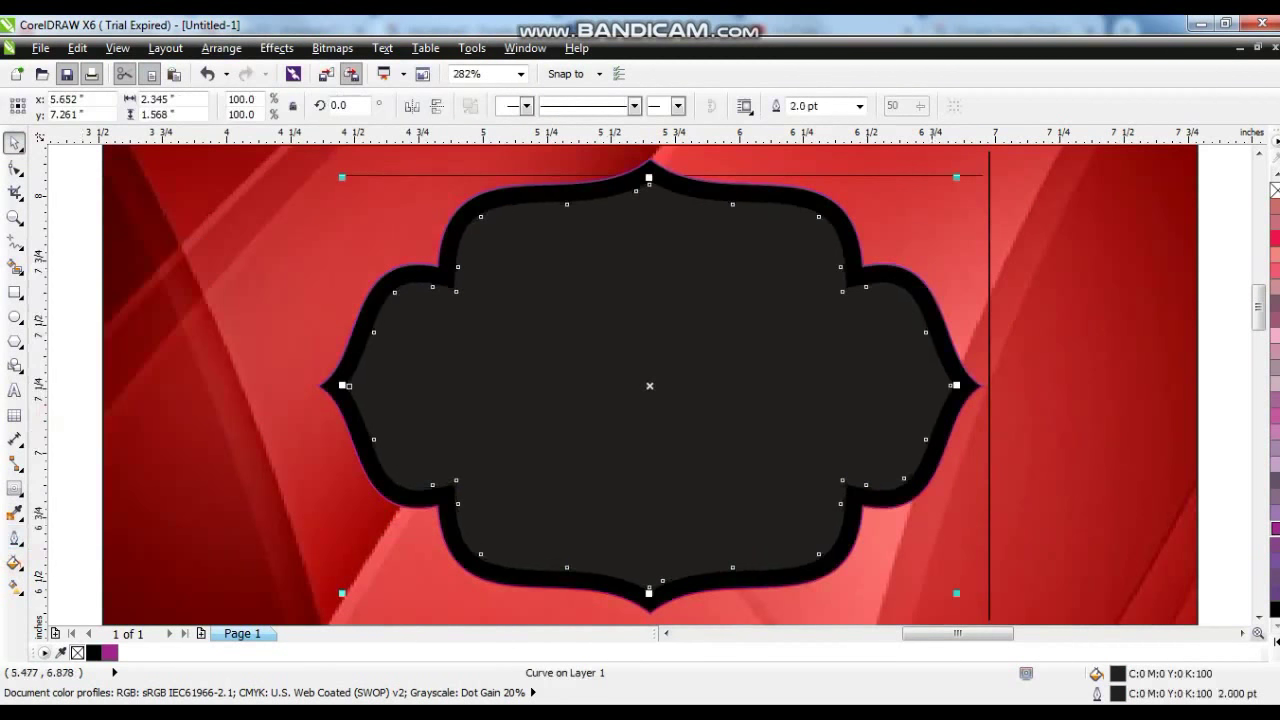
{"action": "left_click", "coordinate": [1275, 643]}
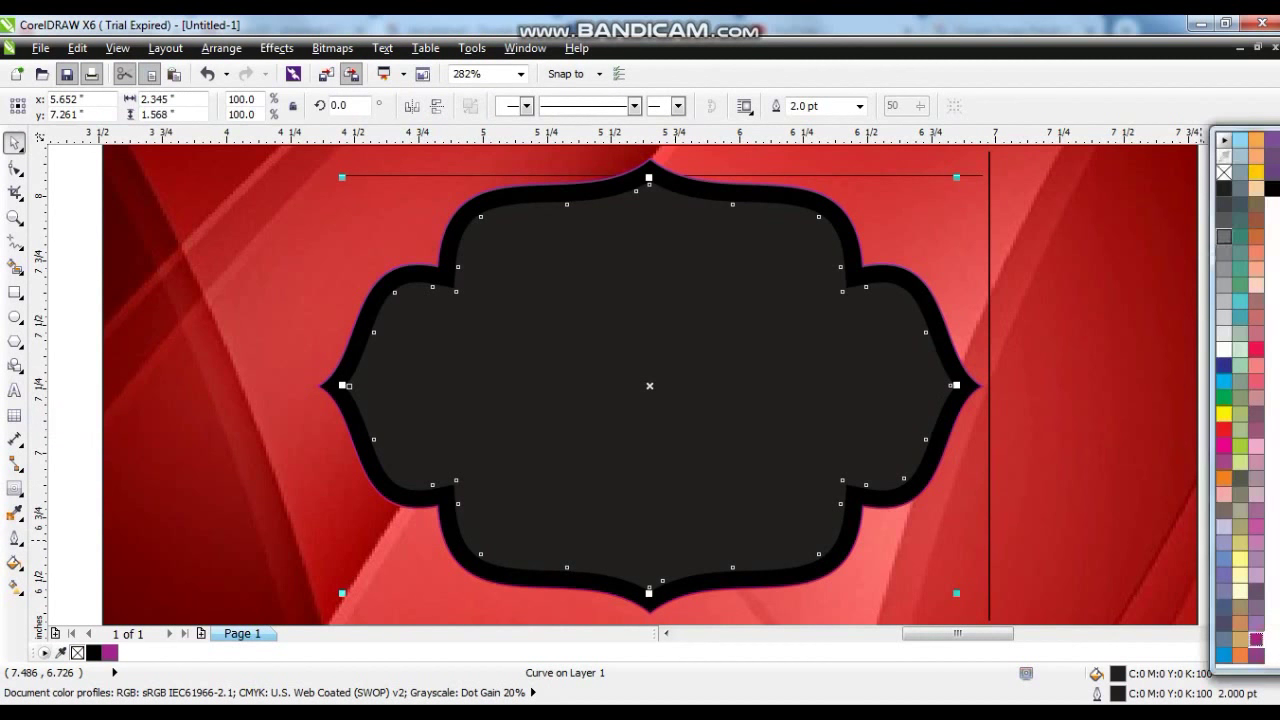
{"action": "right_click", "coordinate": [1224, 349]}
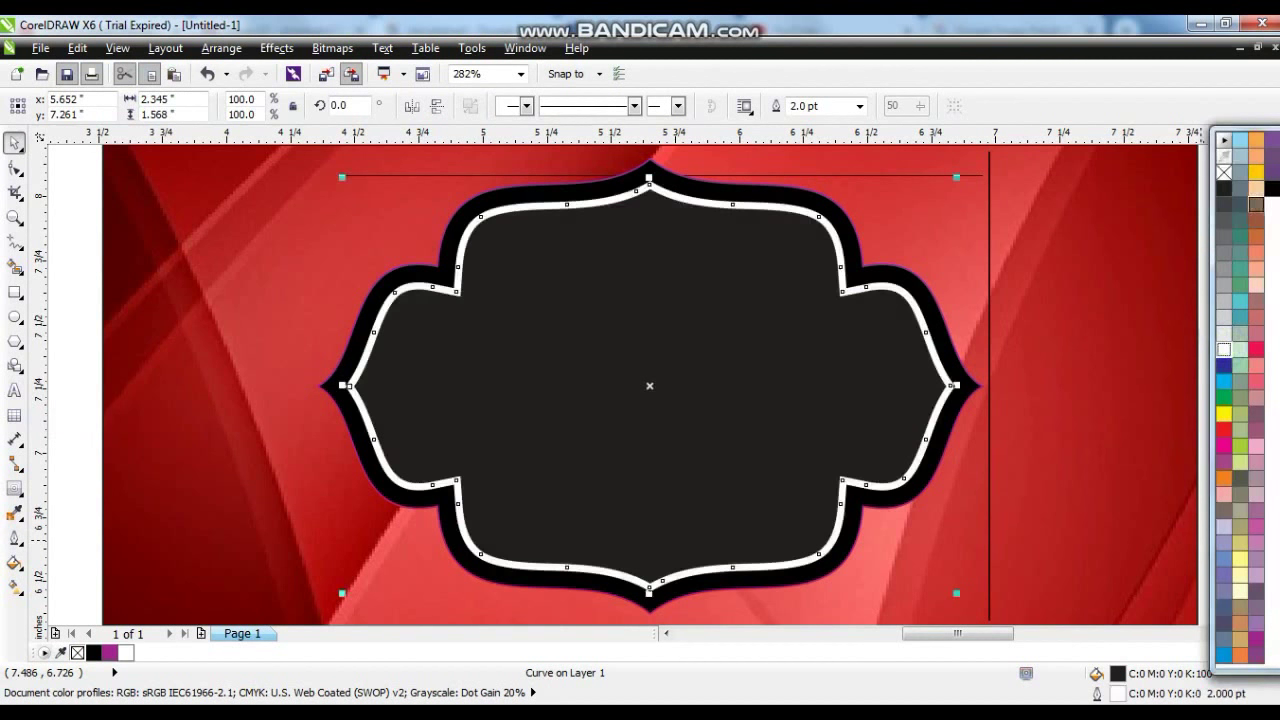
Step: Fill the inner curve with solid black and recolour the outer frame's outline black
{"action": "left_click", "coordinate": [1272, 188]}
{"action": "left_click", "coordinate": [694, 184]}
{"action": "right_click", "coordinate": [1272, 188]}
{"action": "key", "text": "F3"}
{"action": "key", "text": "Escape"}
{"action": "left_click", "coordinate": [1029, 327]}
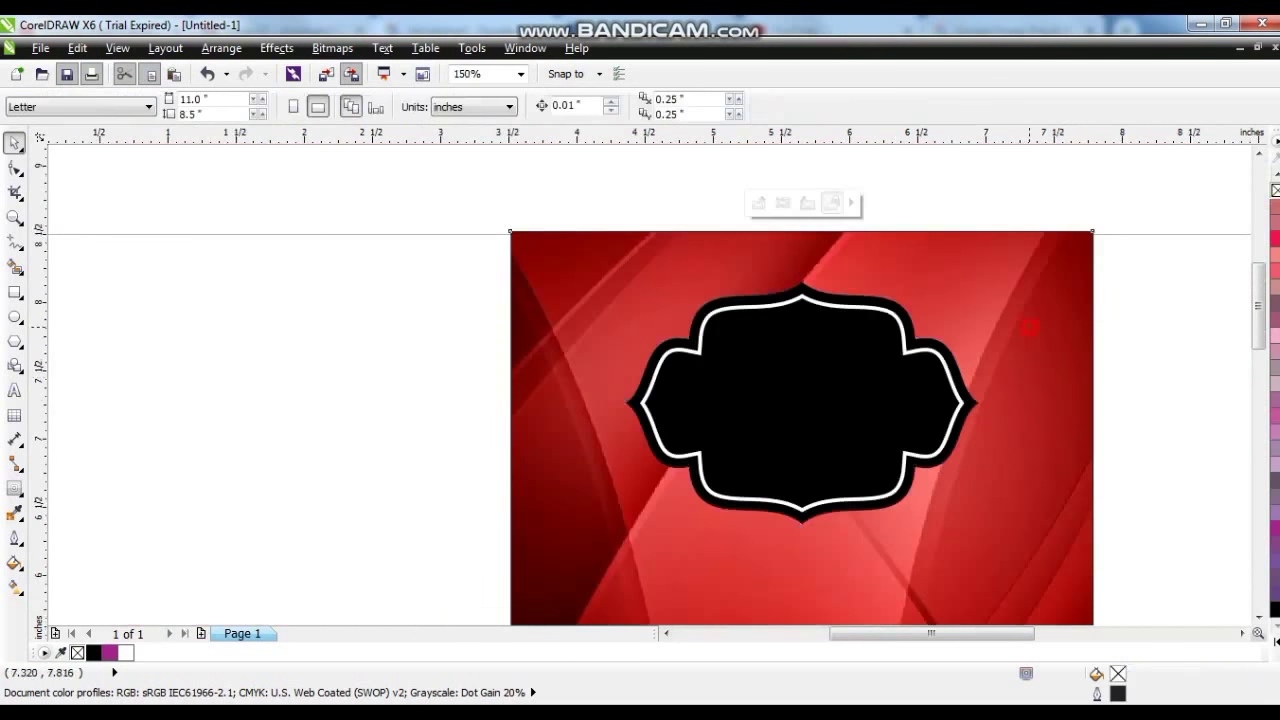
Step: Add artistic text beside the package, with "Nut" on the first line and "HARVEST" on the second
{"action": "key", "text": "F4"}
{"action": "left_click", "coordinate": [963, 355]}
{"action": "left_click", "coordinate": [14, 218]}
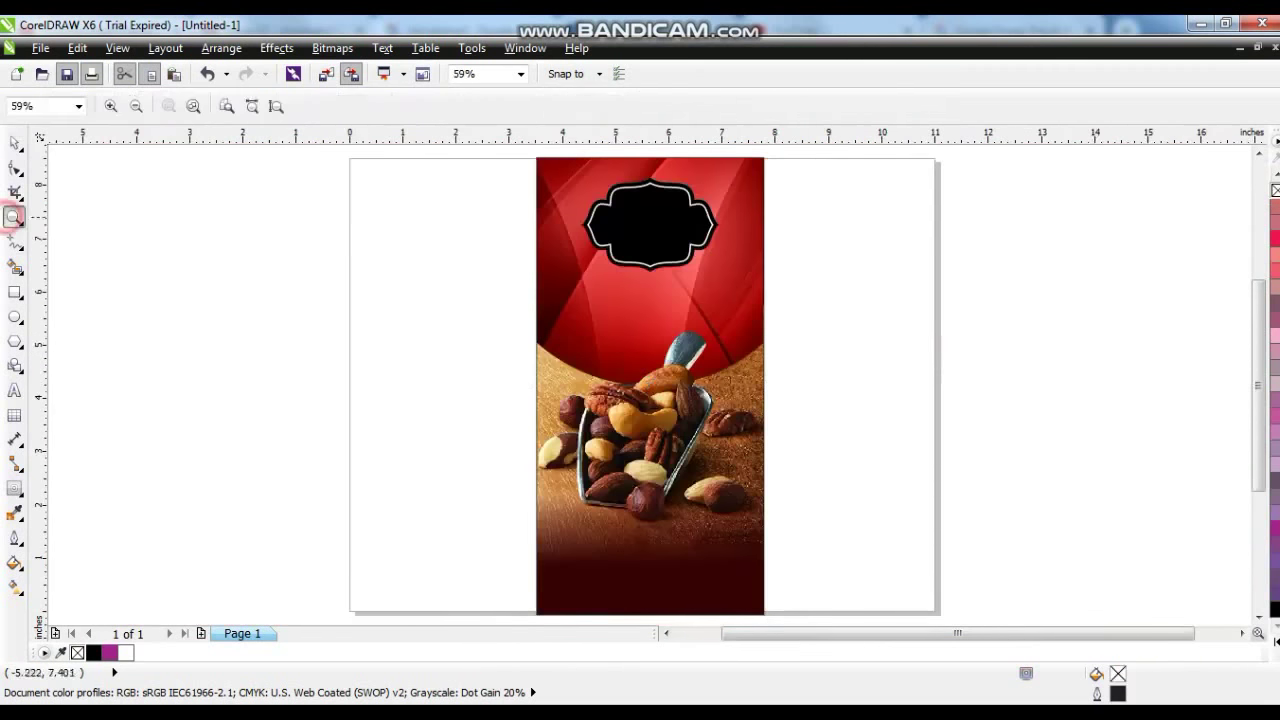
{"action": "left_click_drag", "start_coordinate": [496, 150], "coordinate": [858, 421]}
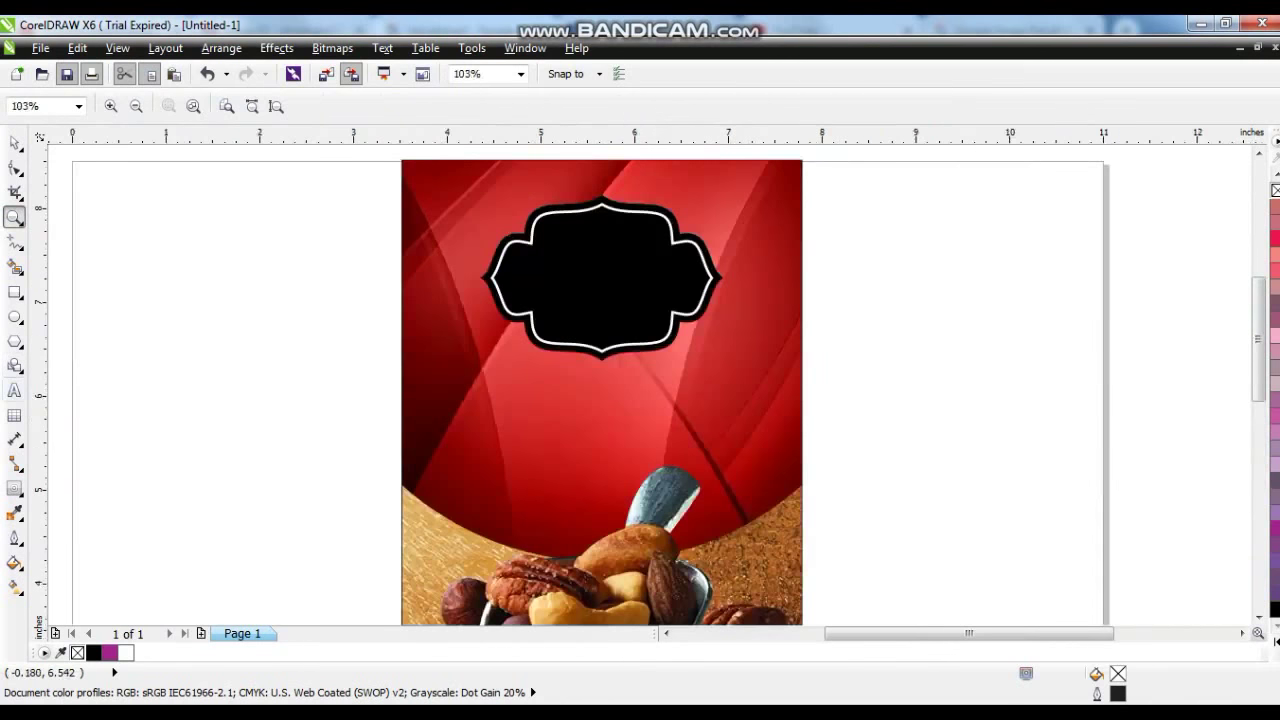
{"action": "key", "text": "F8"}
{"action": "left_click", "coordinate": [108, 360]}
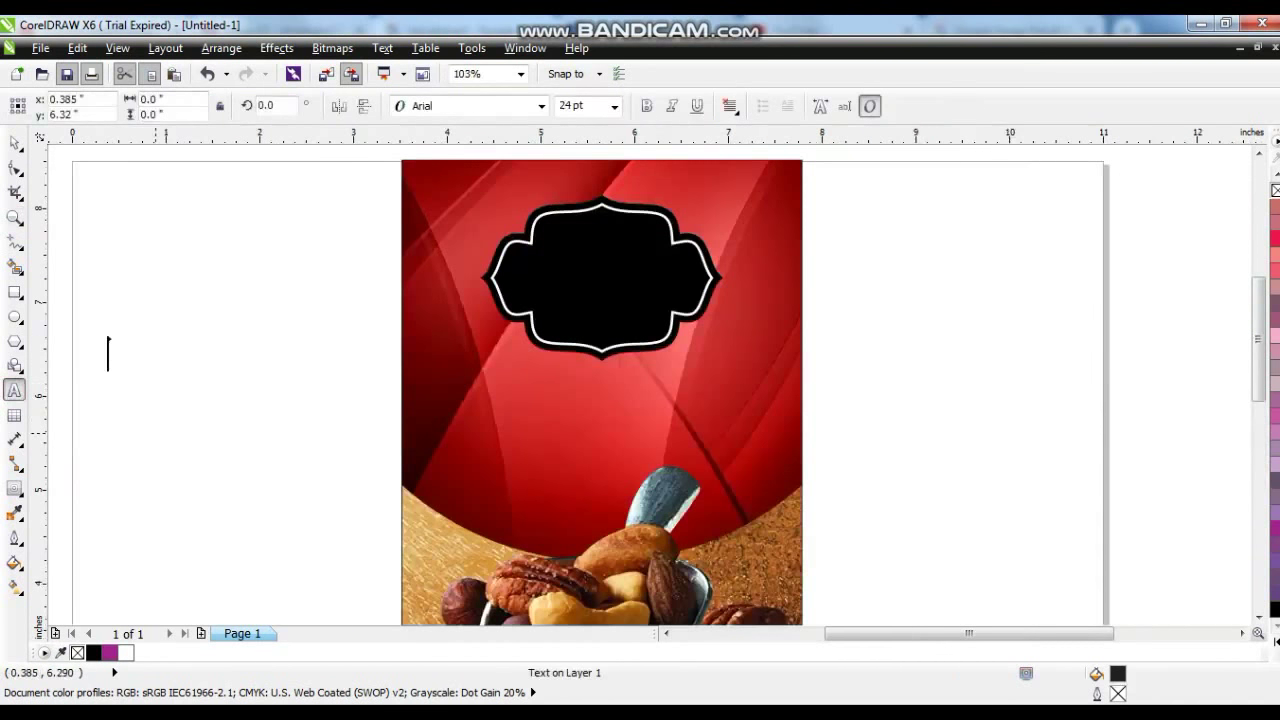
{"action": "type", "text": "?nUT"}
{"action": "key", "text": "BackSpace"}
{"action": "key", "text": "BackSpace"}
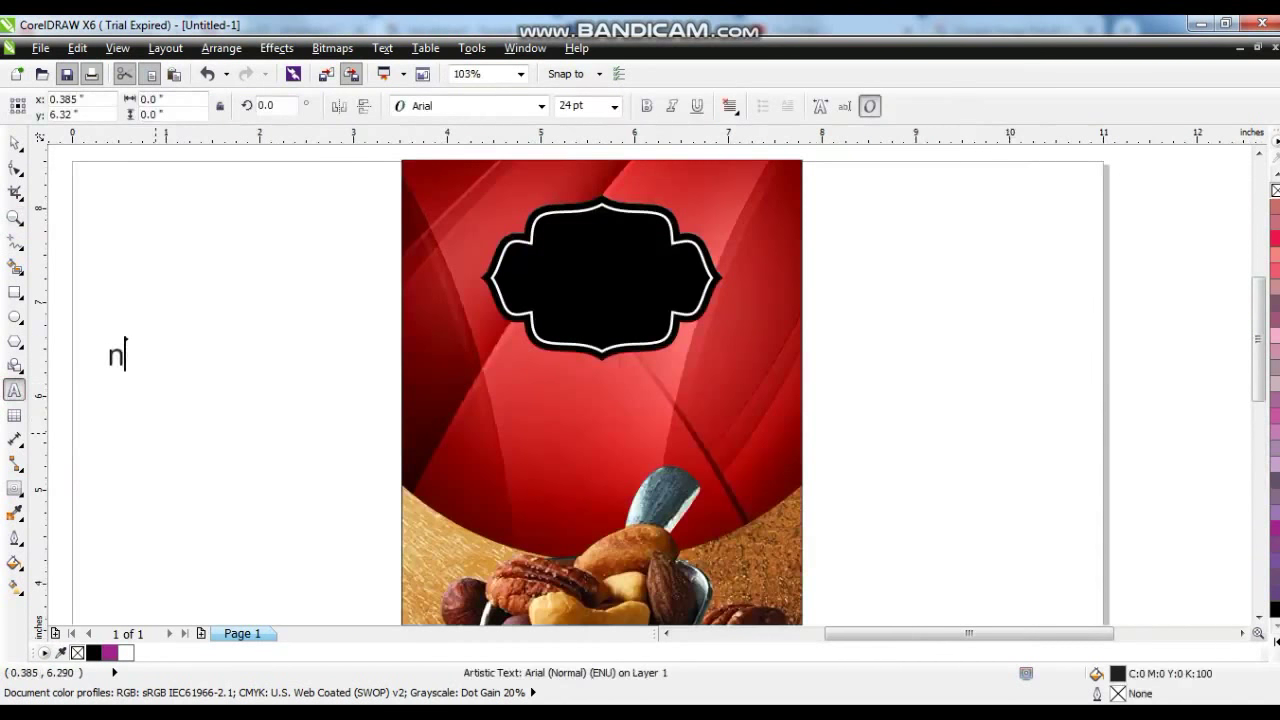
{"action": "key", "text": "BackSpace"}
{"action": "type", "text": "N"}
{"action": "key", "text": "BackSpace"}
{"action": "type", "text": "h"}
{"action": "key", "text": "BackSpace"}
{"action": "type", "text": "HARVEST"}
{"action": "left_click", "coordinate": [15, 142]}
Step: Set the font of the two-line text to MoolBoran
{"action": "left_click", "coordinate": [522, 105]}
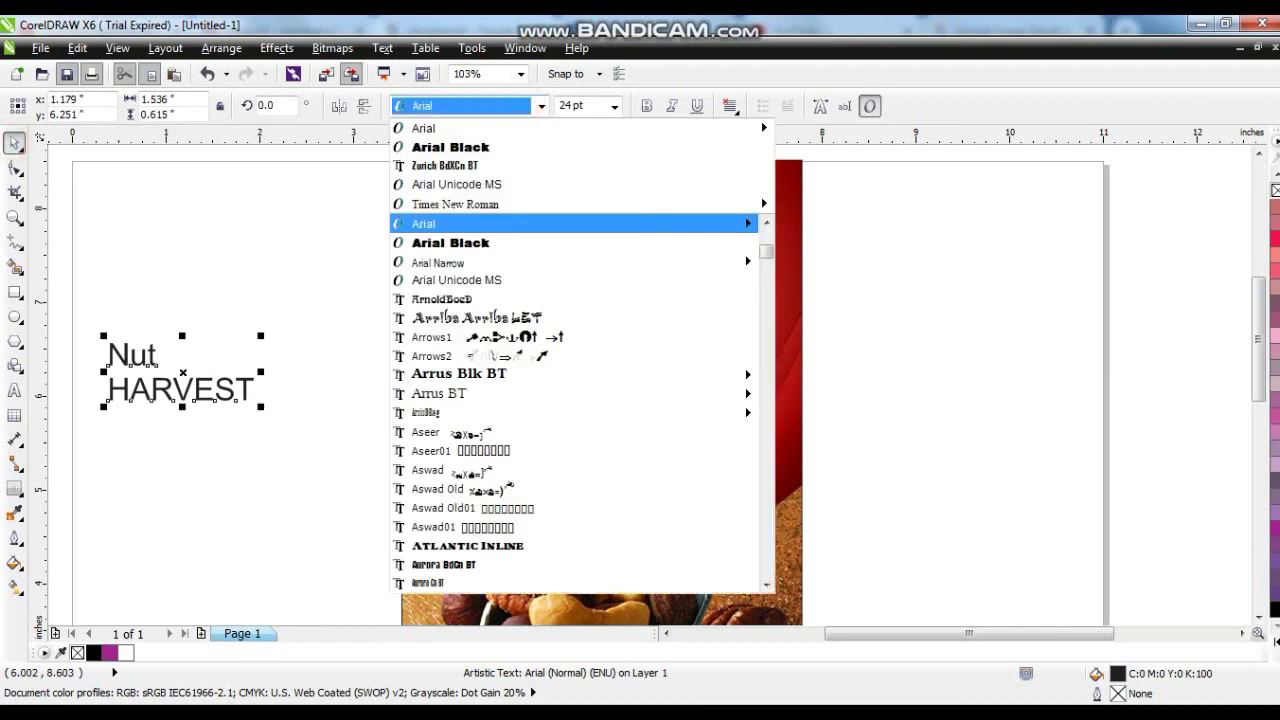
{"action": "type", "text": "N"}
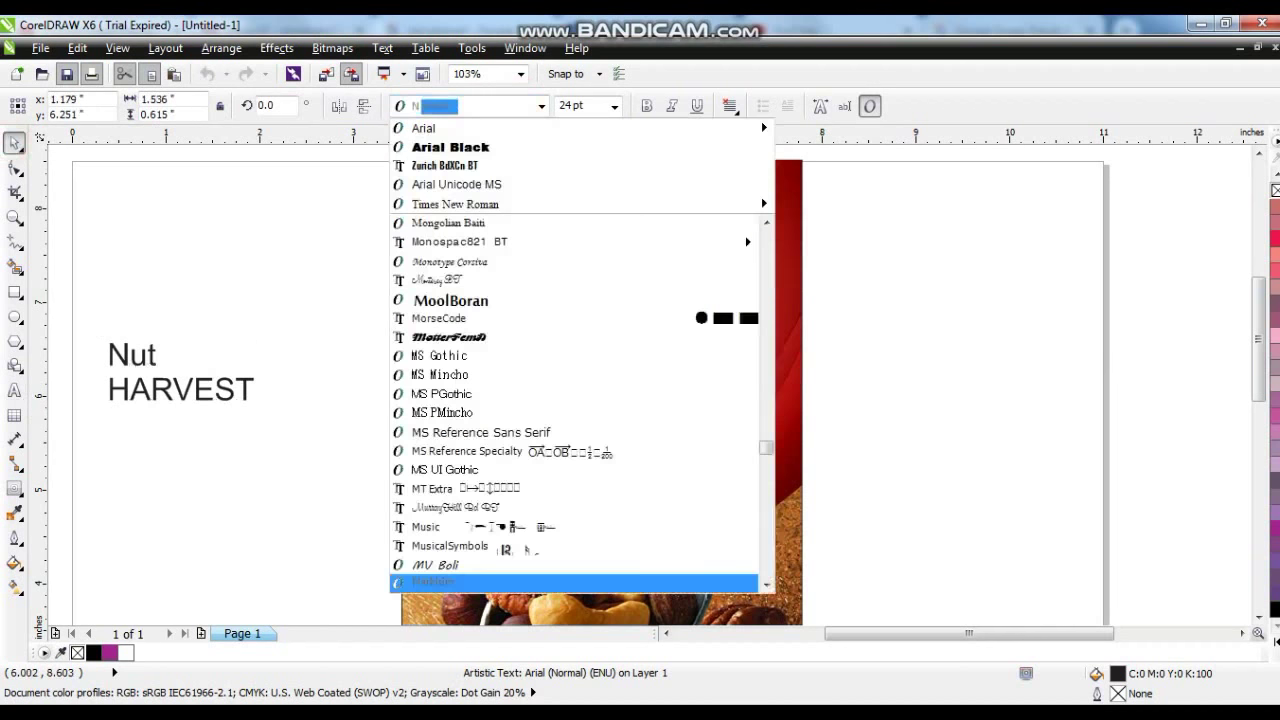
{"action": "key", "text": "BackSpace"}
{"action": "type", "text": "MotterFemD"}
{"action": "key", "text": "Return"}
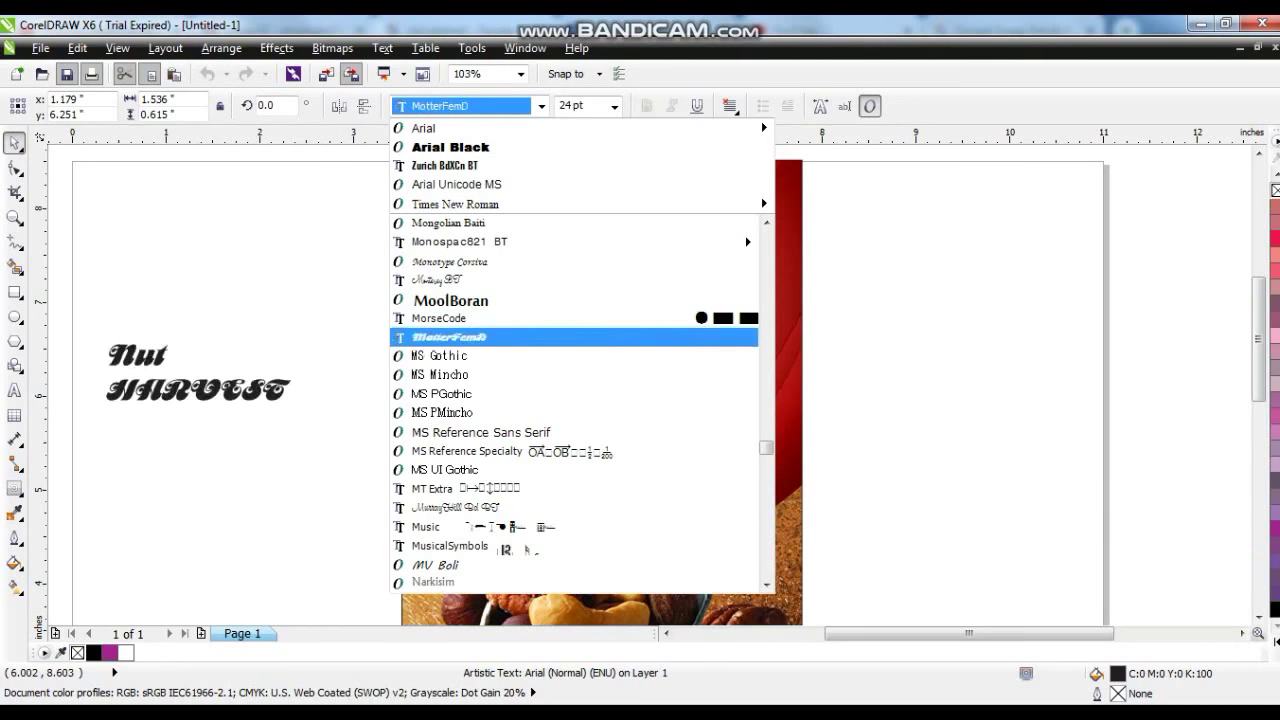
{"action": "key", "text": "Up"}
{"action": "key", "text": "Up"}
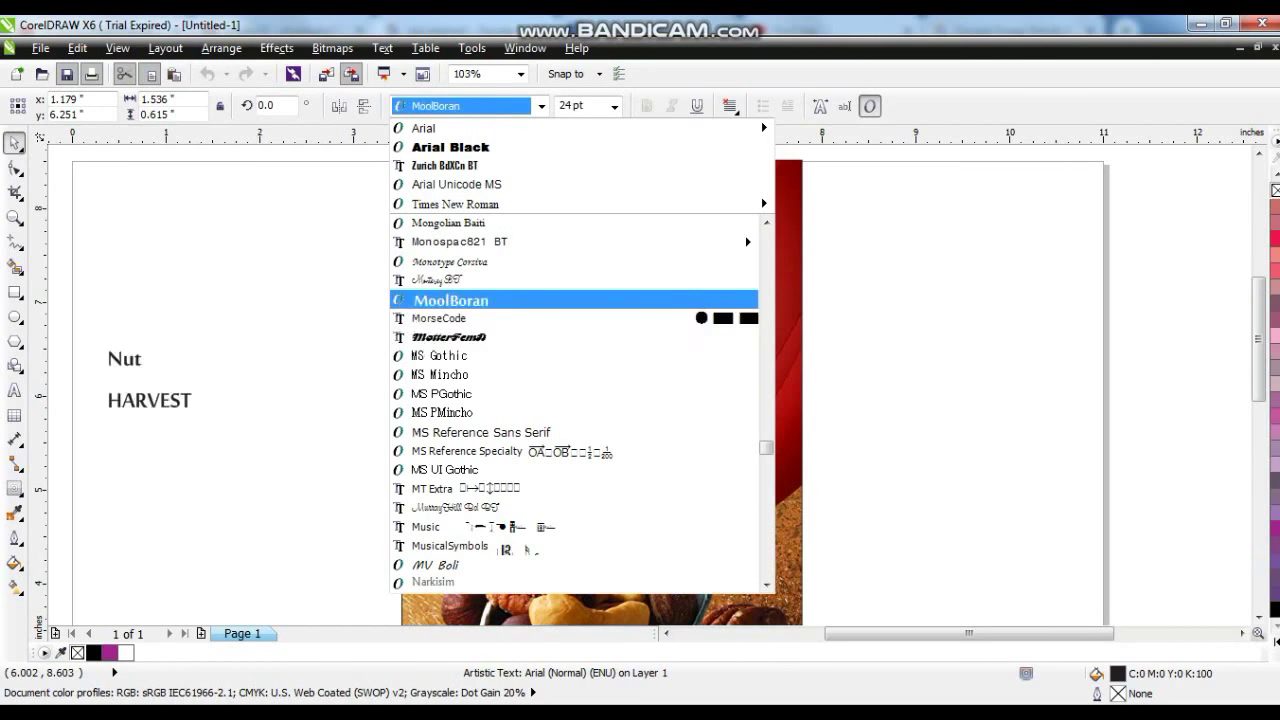
{"action": "key", "text": "Return"}
Step: Separate the text into individual lines and set the font of "Nut" to MotterFemD
{"action": "left_click", "coordinate": [126, 360]}
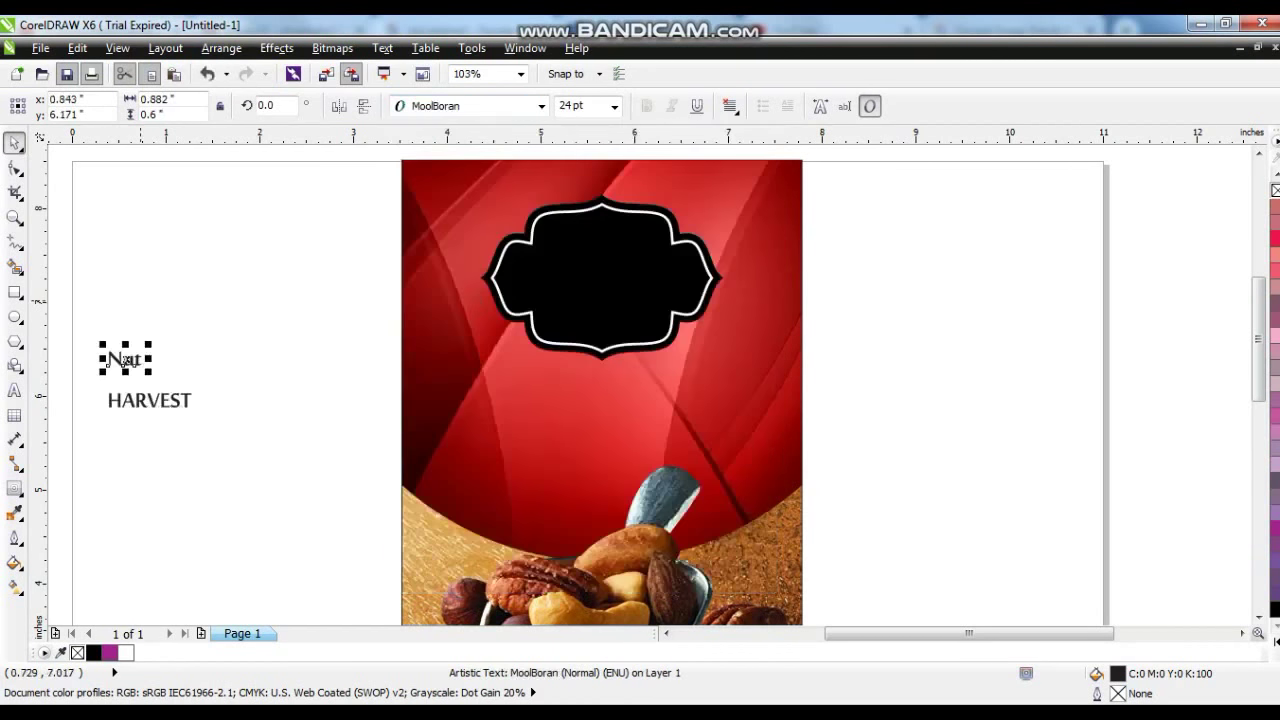
{"action": "left_click", "coordinate": [468, 105]}
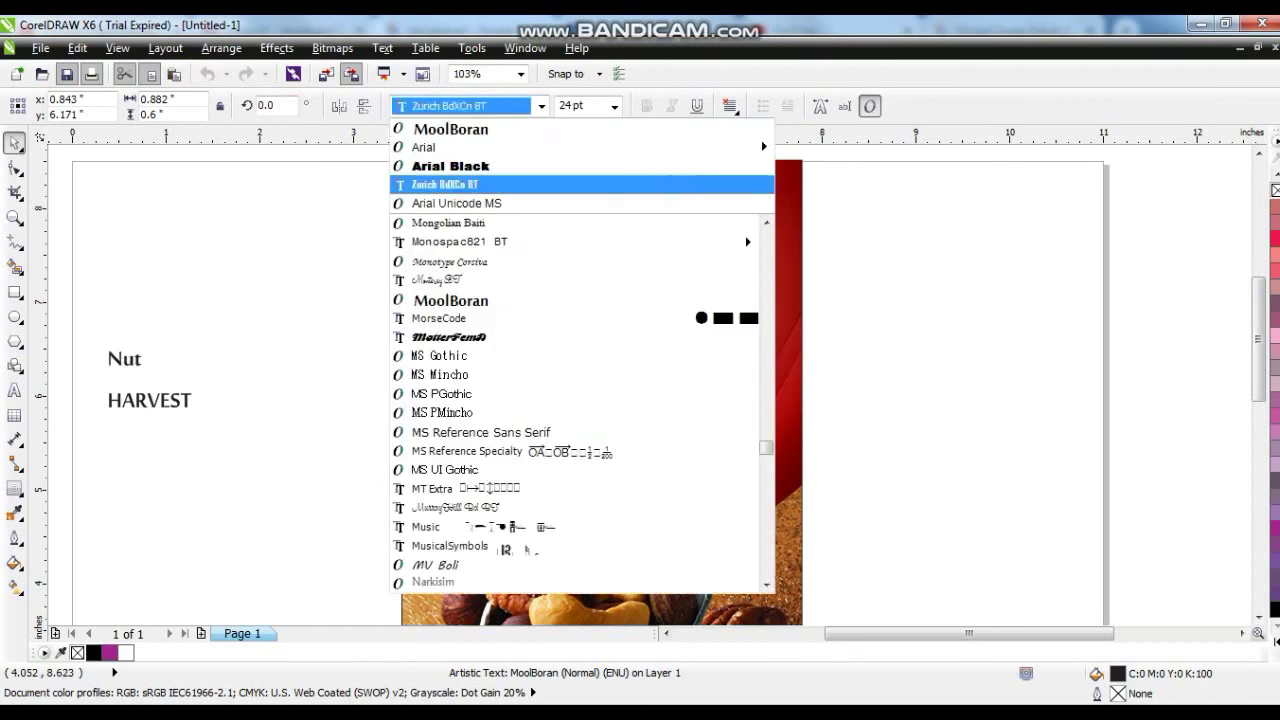
{"action": "left_click", "coordinate": [450, 261]}
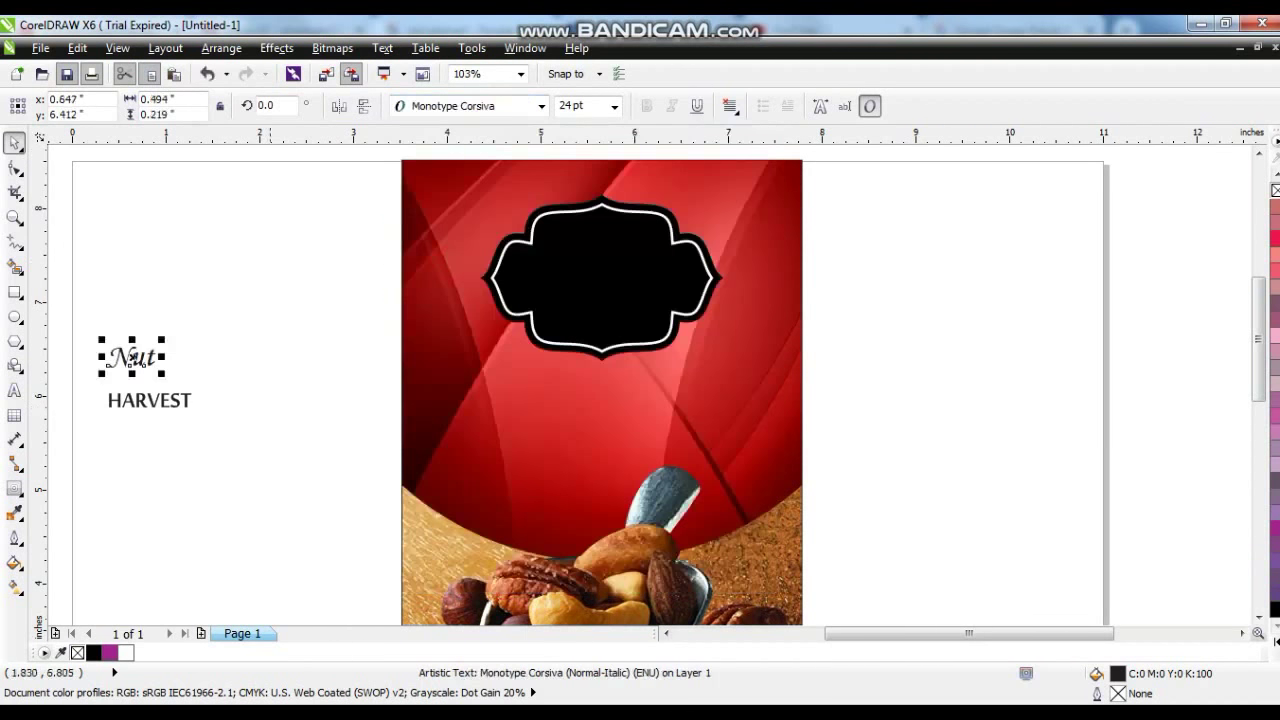
{"action": "left_click", "coordinate": [521, 106]}
{"action": "key", "text": "Down"}
{"action": "key", "text": "Down"}
{"action": "key", "text": "Down"}
{"action": "key", "text": "Down"}
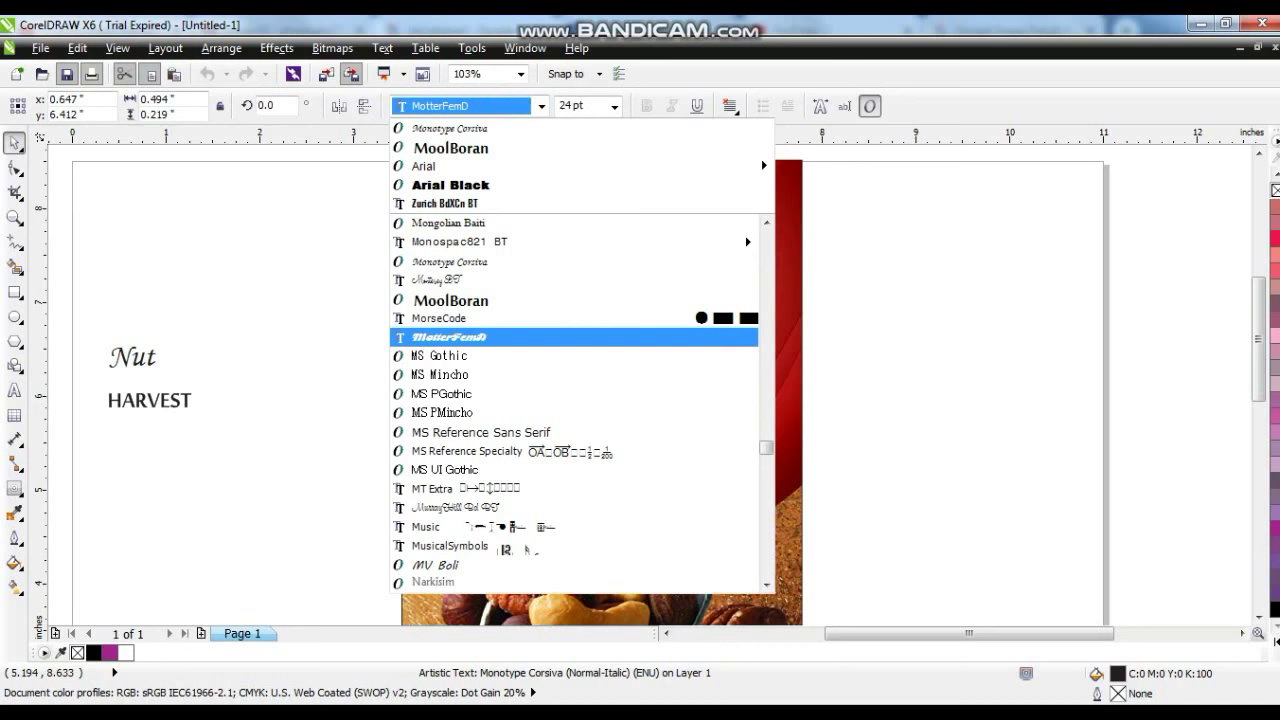
{"action": "key", "text": "Return"}
Step: Move "Nut" and "HARVEST", enlarged to about 56.5 pt, onto the black frame and colour both white
{"action": "left_click_drag", "start_coordinate": [136, 355], "coordinate": [600, 241]}
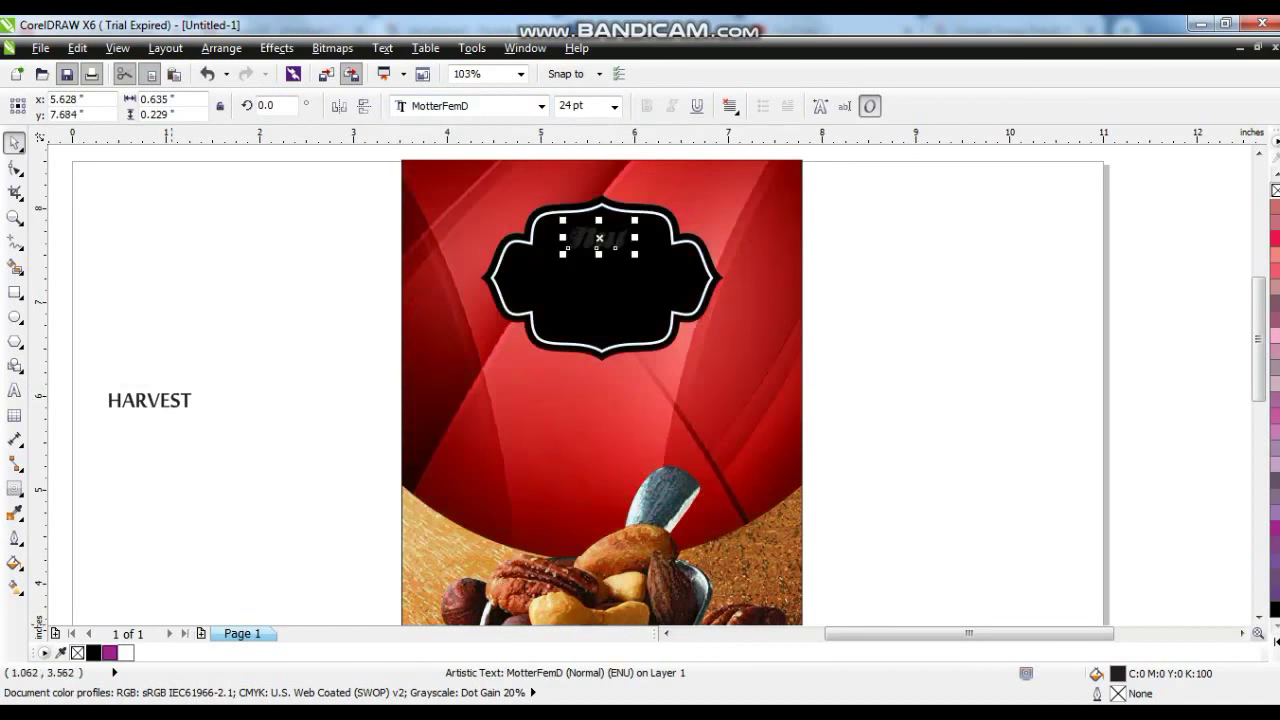
{"action": "left_click", "coordinate": [127, 652]}
{"action": "left_click", "coordinate": [182, 399]}
{"action": "left_click_drag", "start_coordinate": [197, 416], "coordinate": [300, 432]}
{"action": "left_click_drag", "start_coordinate": [212, 418], "coordinate": [614, 286]}
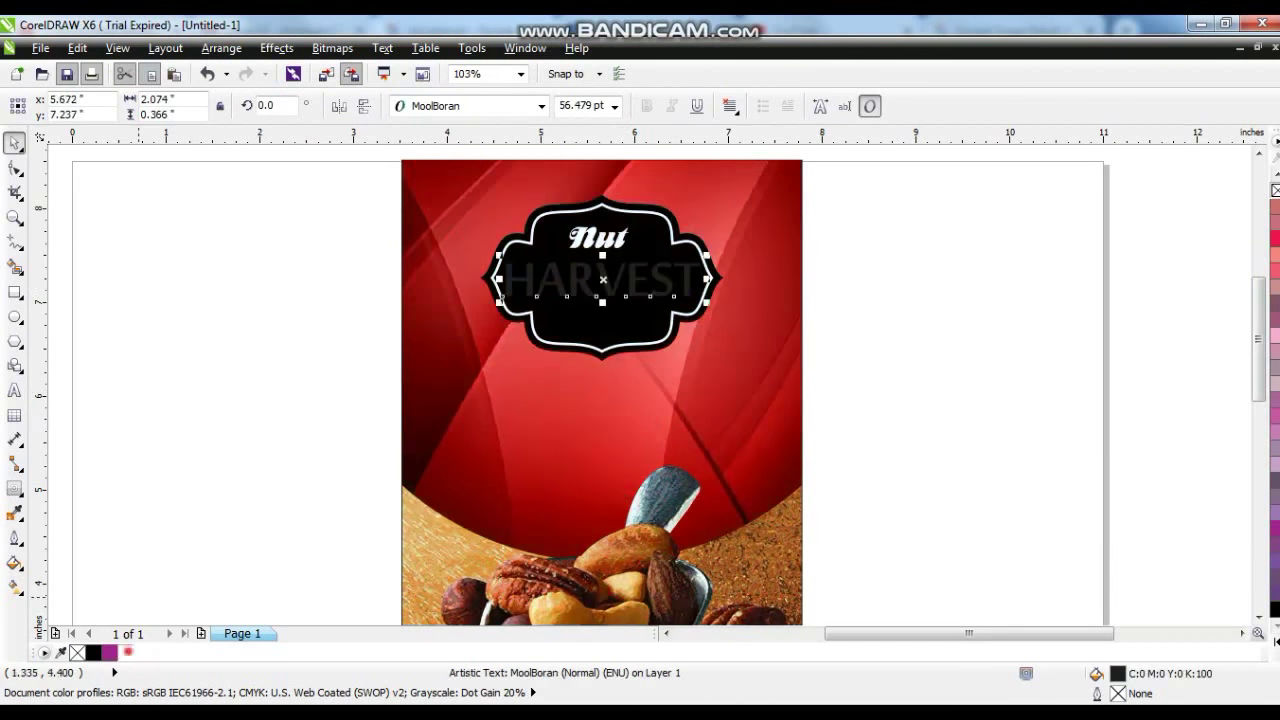
{"action": "left_click", "coordinate": [128, 652]}
Step: Shrink "HARVEST" slightly so it fits inside the white line, and centre it horizontally on the frame
{"action": "left_click_drag", "start_coordinate": [707, 302], "coordinate": [700, 301]}
{"action": "left_click", "coordinate": [652, 316], "text": "shift"}
{"action": "key", "text": "c"}
{"action": "left_click", "coordinate": [289, 291]}
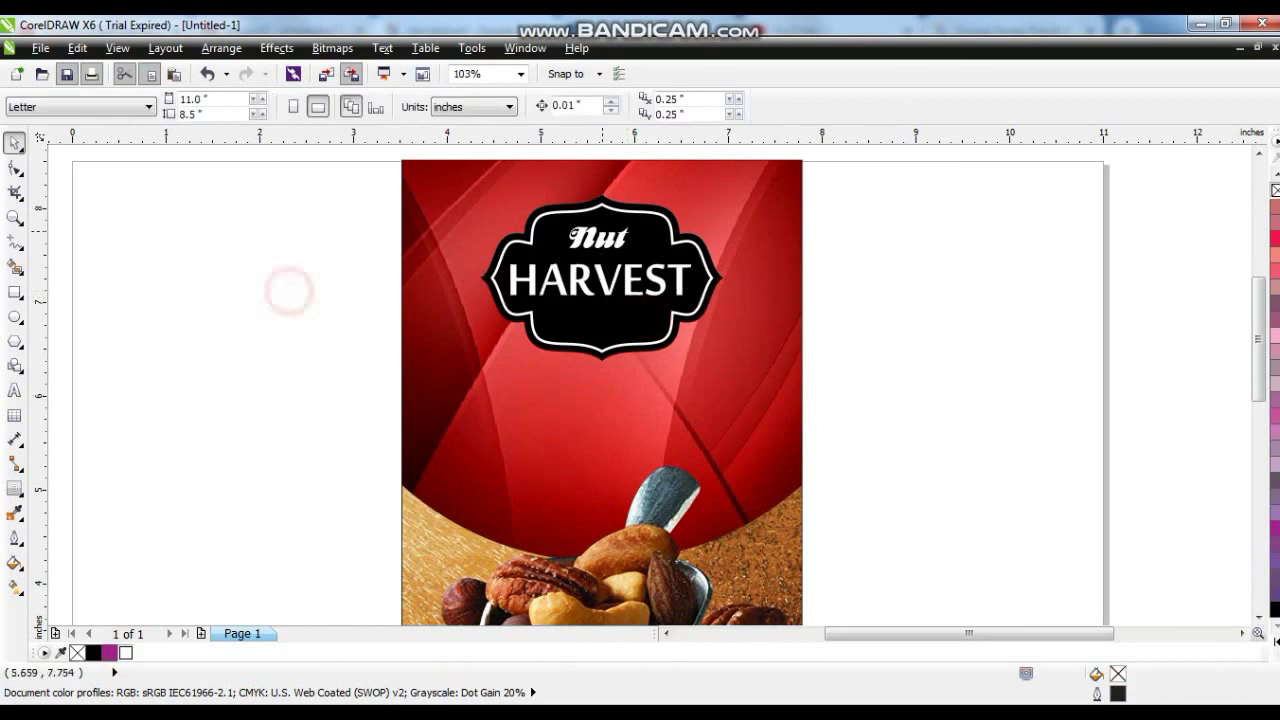
Step: Enlarge "Nut" from its centre above "HARVEST"
{"action": "left_click", "coordinate": [606, 239]}
{"action": "left_click_drag", "start_coordinate": [634, 254], "coordinate": [649, 267]}
{"action": "left_click", "coordinate": [143, 283]}
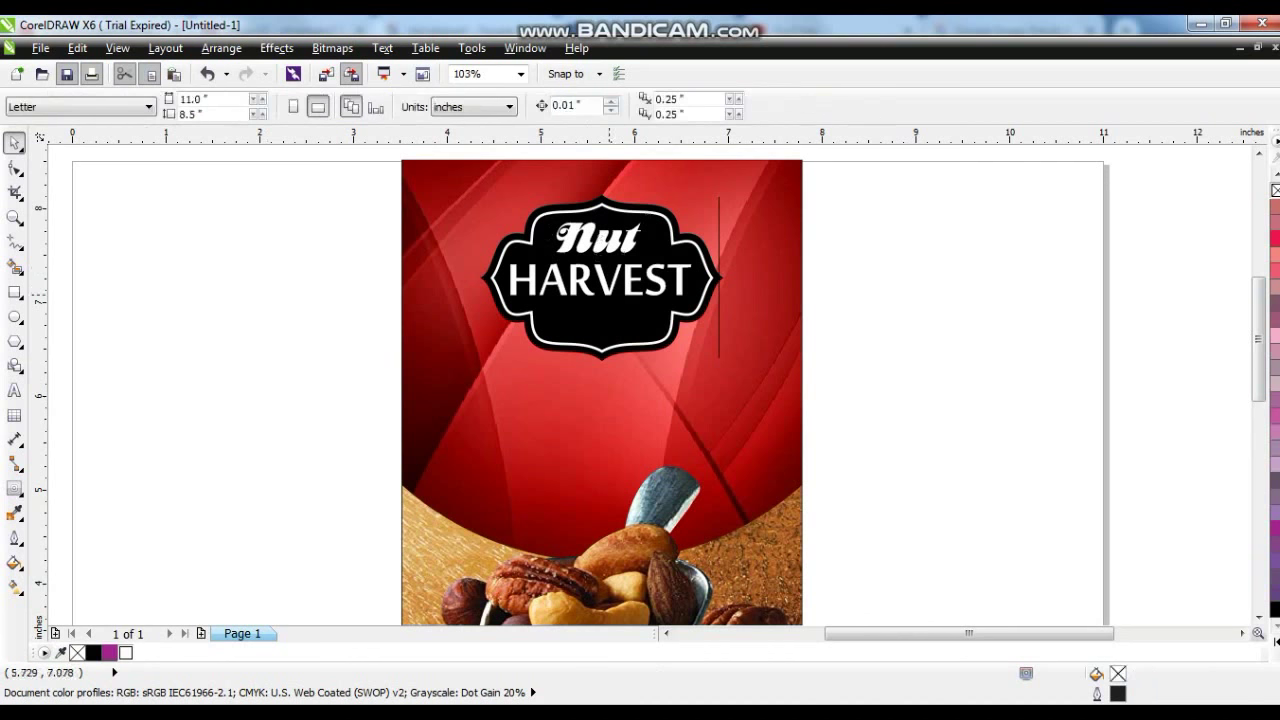
Step: Copy "HARVEST" directly below itself, scale the copy down to about 29 pt, and change its text to "MIX NUTS"
{"action": "left_click_drag", "start_coordinate": [609, 285], "coordinate": [607, 323]}
{"action": "right_click", "coordinate": [607, 323]}
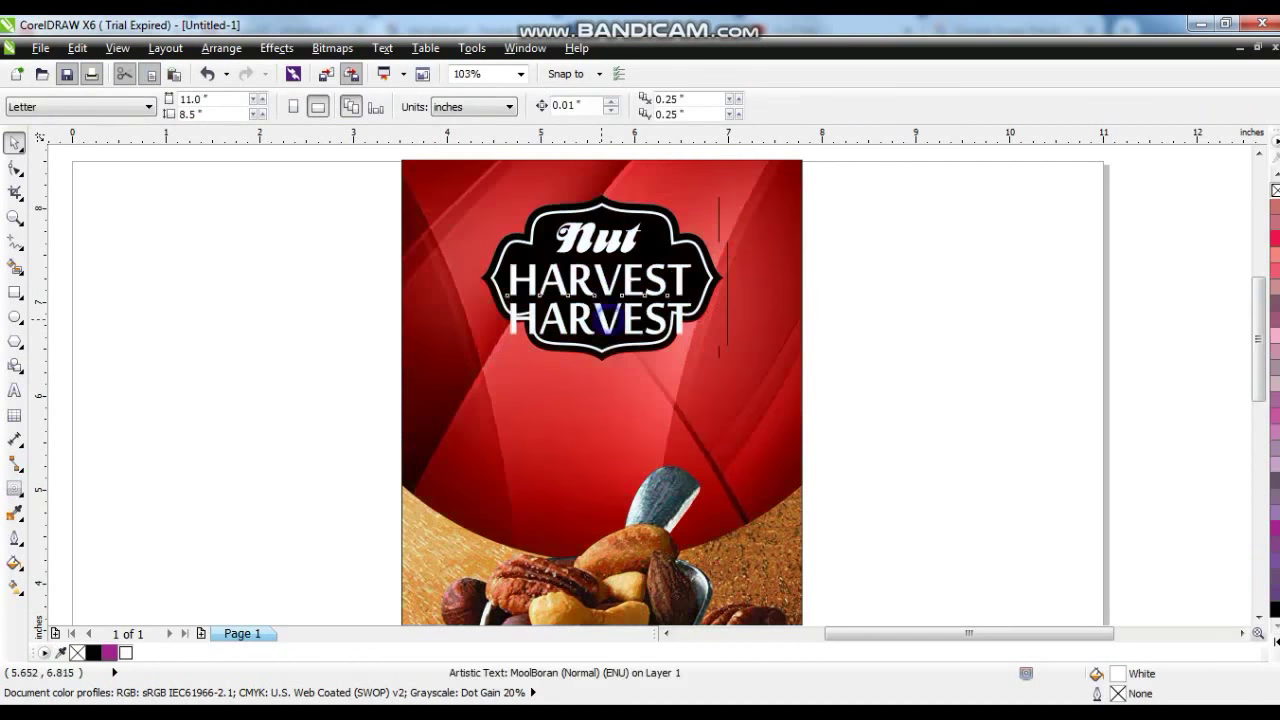
{"action": "left_click_drag", "start_coordinate": [698, 344], "coordinate": [652, 344]}
{"action": "left_click", "coordinate": [13, 392]}
{"action": "key", "text": "ctrl+a"}
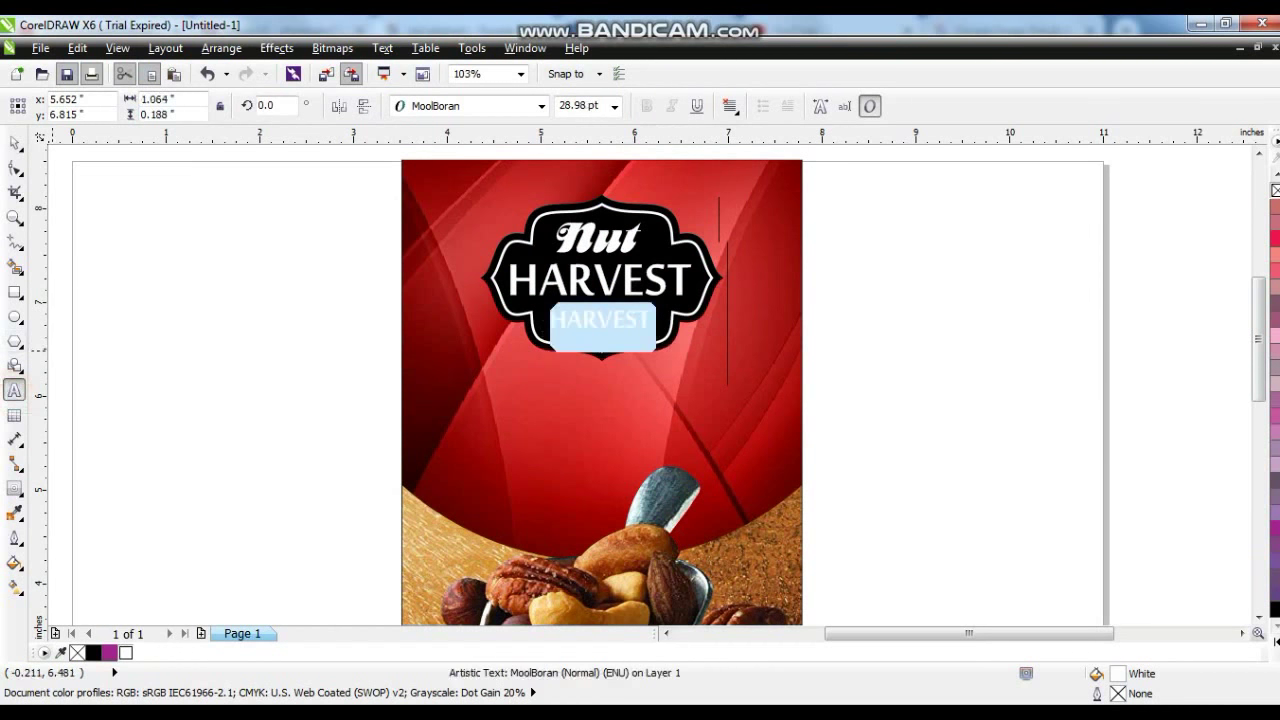
{"action": "type", "text": "MIX NUTS"}
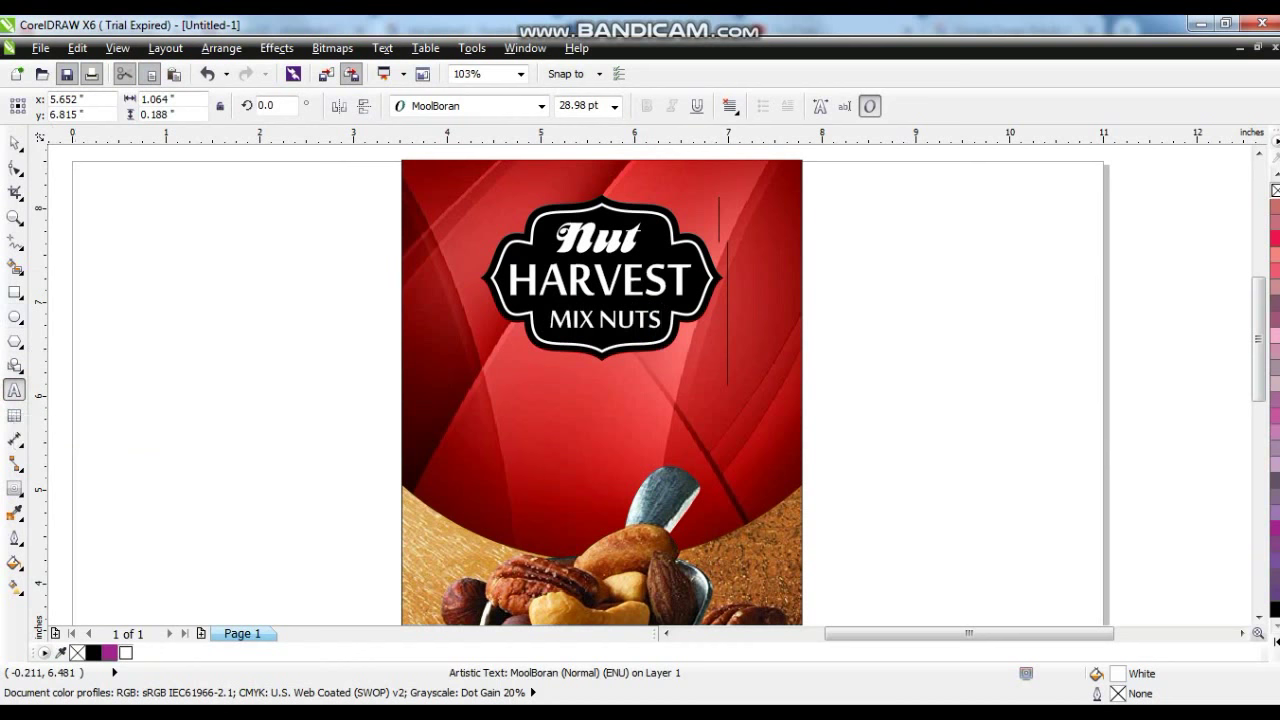
{"action": "left_click", "coordinate": [15, 142]}
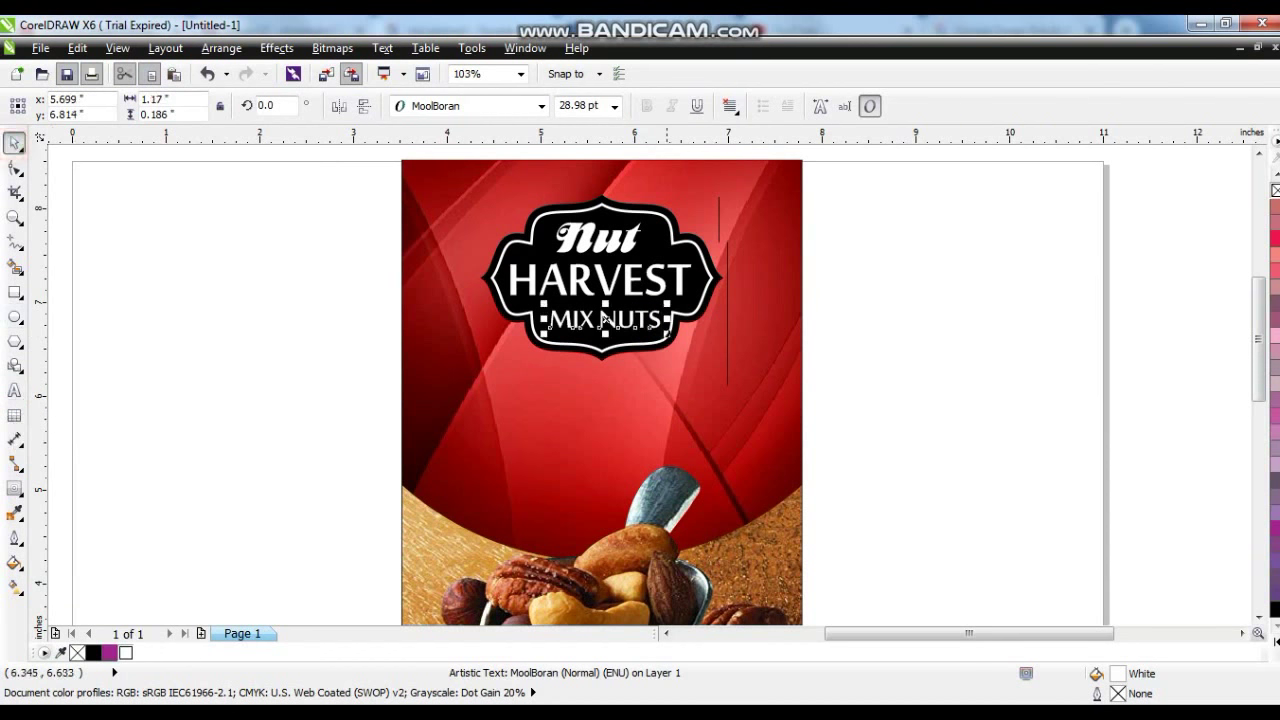
Step: Scale "MIX NUTS" down to about 22.5 pt, centred on the frame, and place a copy of it below the frame
{"action": "left_click_drag", "start_coordinate": [664, 333], "coordinate": [497, 388]}
{"action": "left_click", "coordinate": [627, 339], "text": "shift"}
{"action": "key", "text": "c"}
{"action": "left_click", "coordinate": [882, 378]}
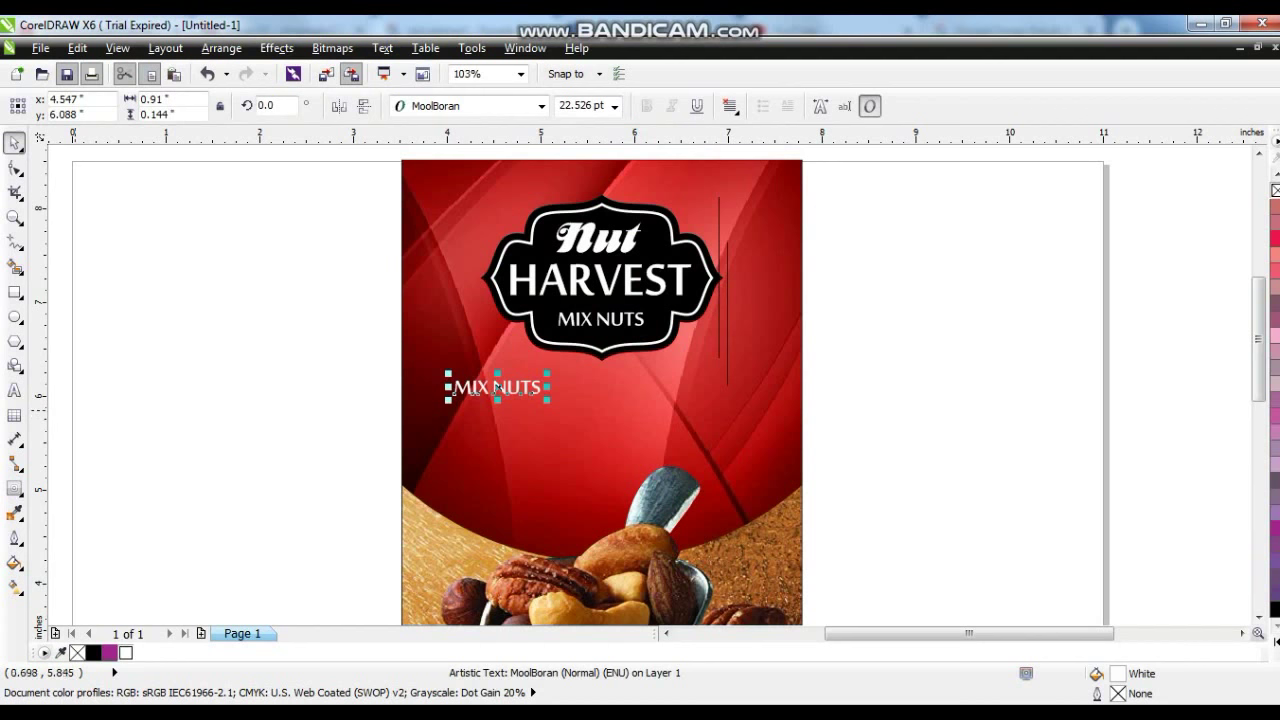
Step: Change the text of the copy below the frame to "MIXED NUTS"
{"action": "left_click", "coordinate": [14, 390]}
{"action": "key", "text": "ctrl+a"}
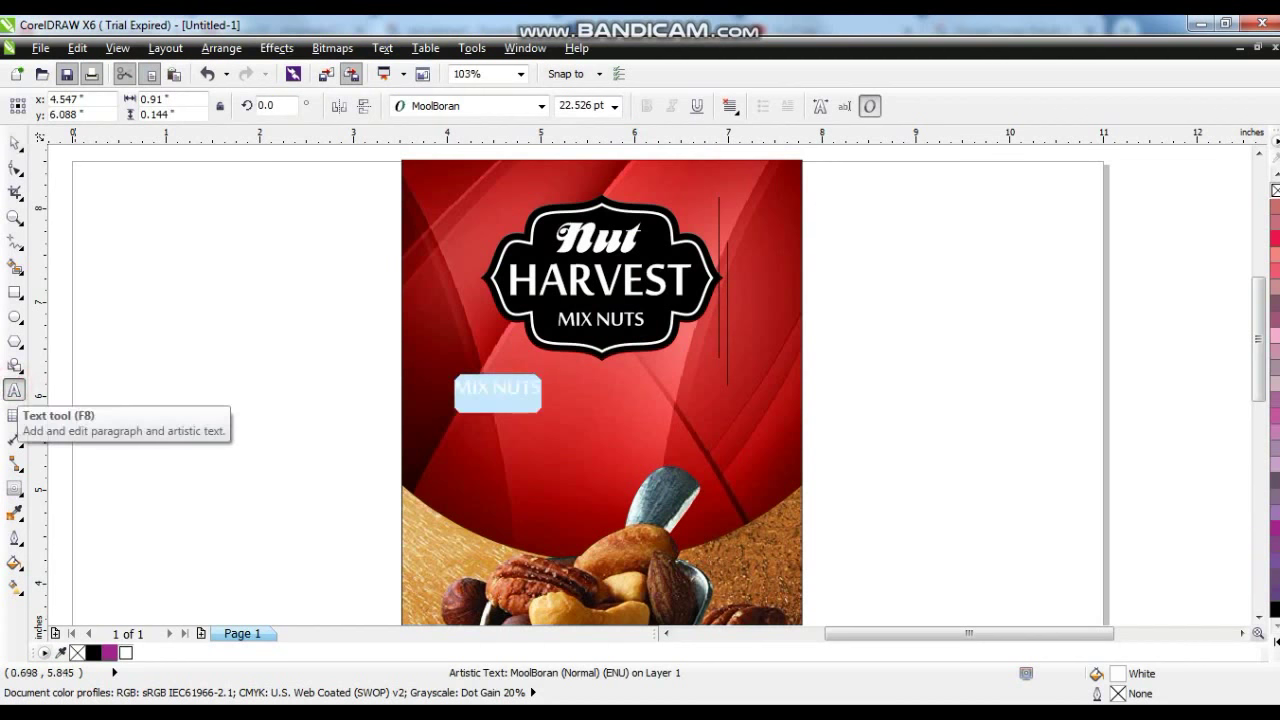
{"action": "type", "text": "MI"}
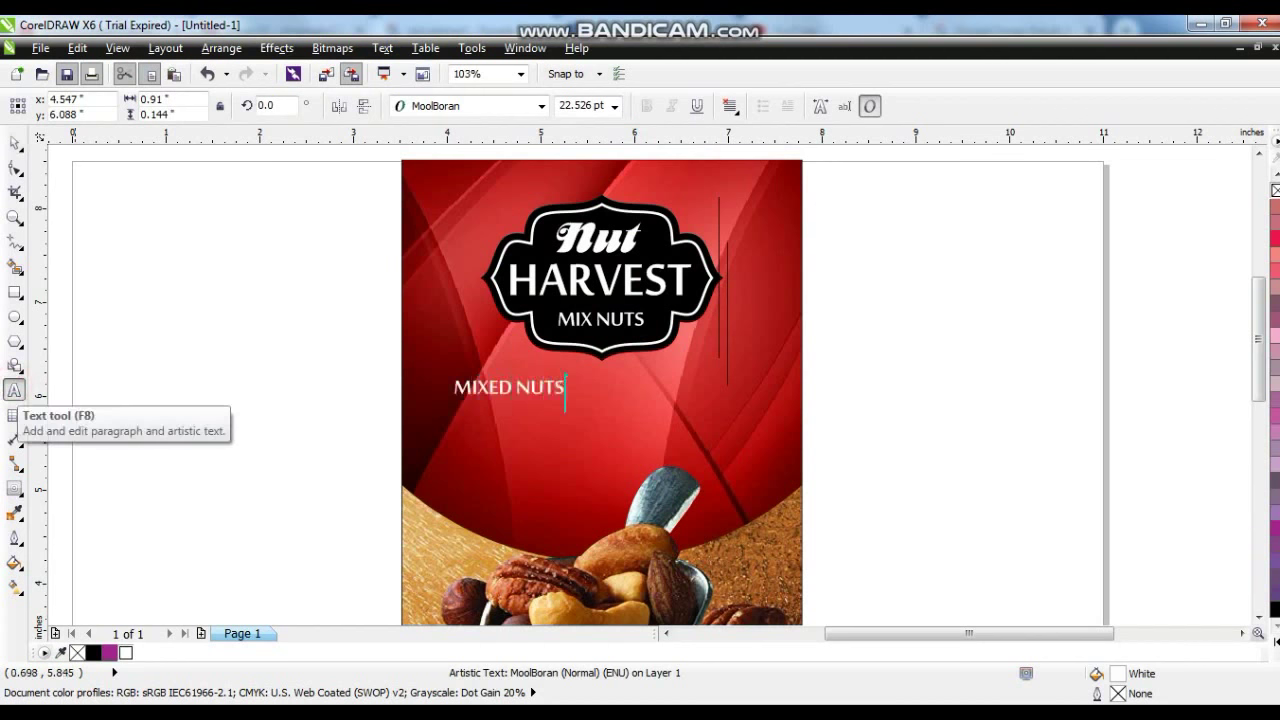
{"action": "left_click", "coordinate": [14, 143]}
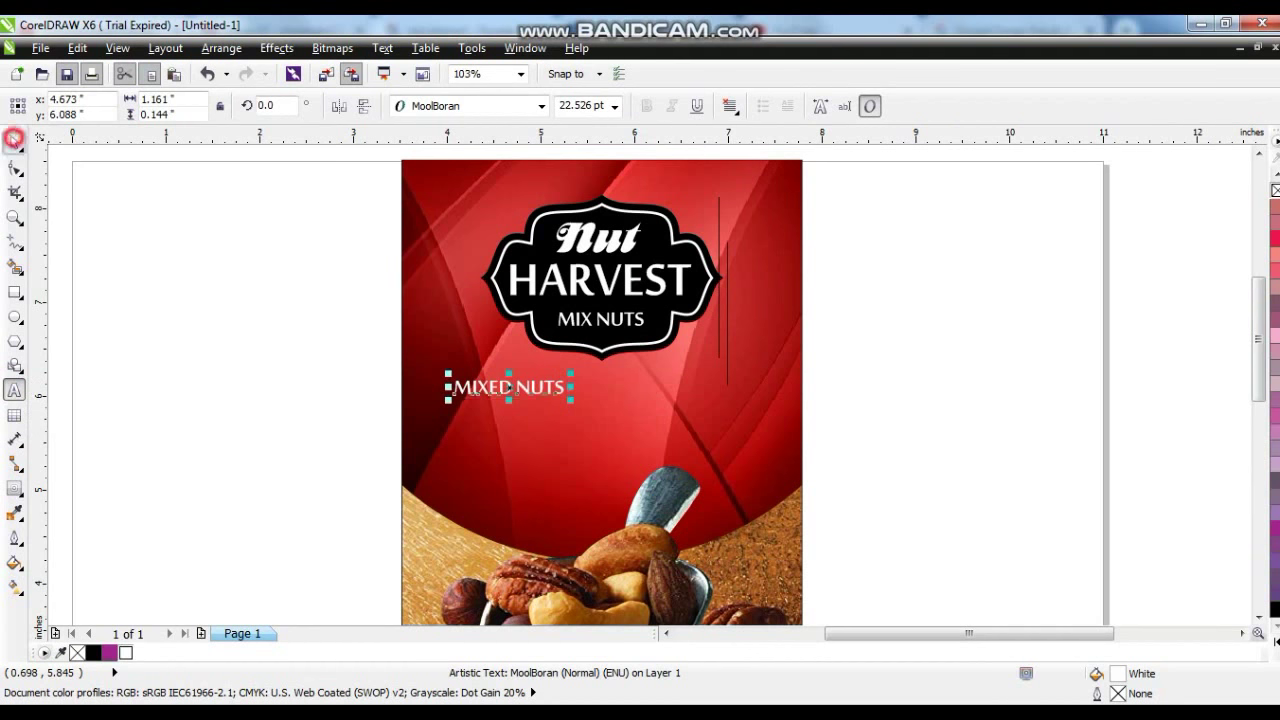
Step: Set the "MIXED NUTS" font to NicolasCocTBla and enlarge the text to about 34.2 pt
{"action": "left_click", "coordinate": [541, 105]}
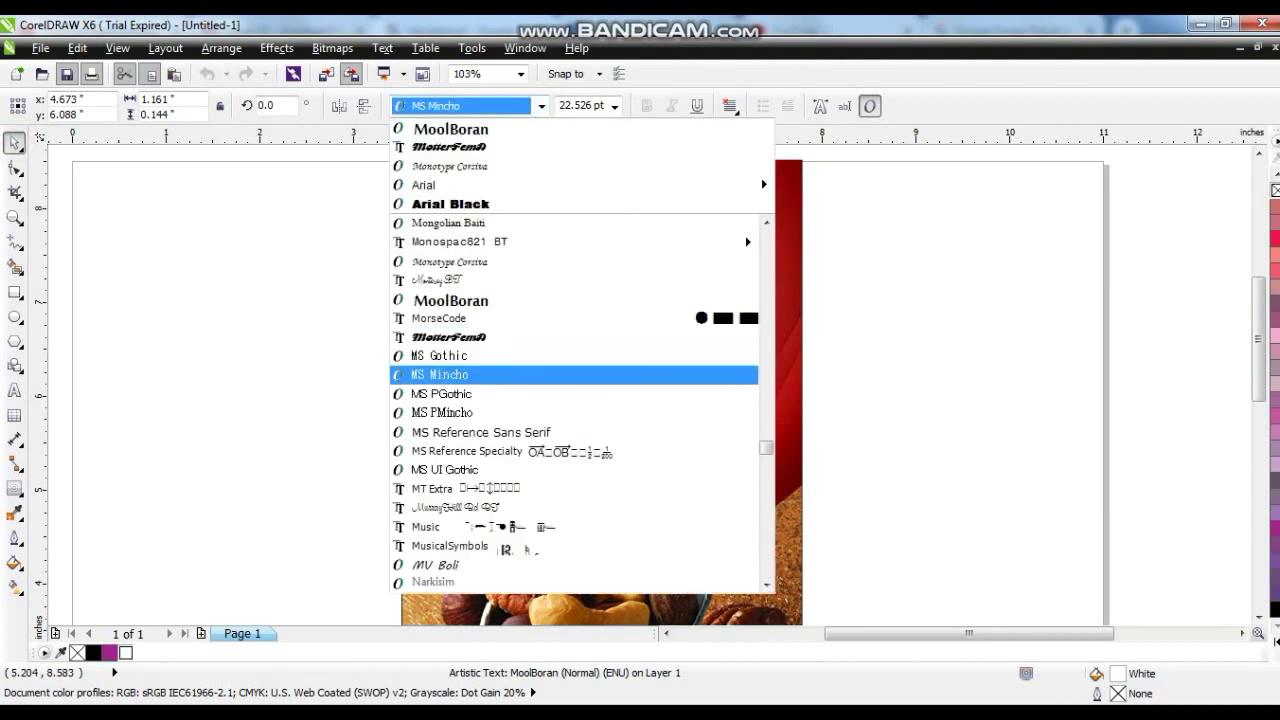
{"action": "scroll", "coordinate": [575, 400], "scroll_direction": "down", "scroll_amount": 4}
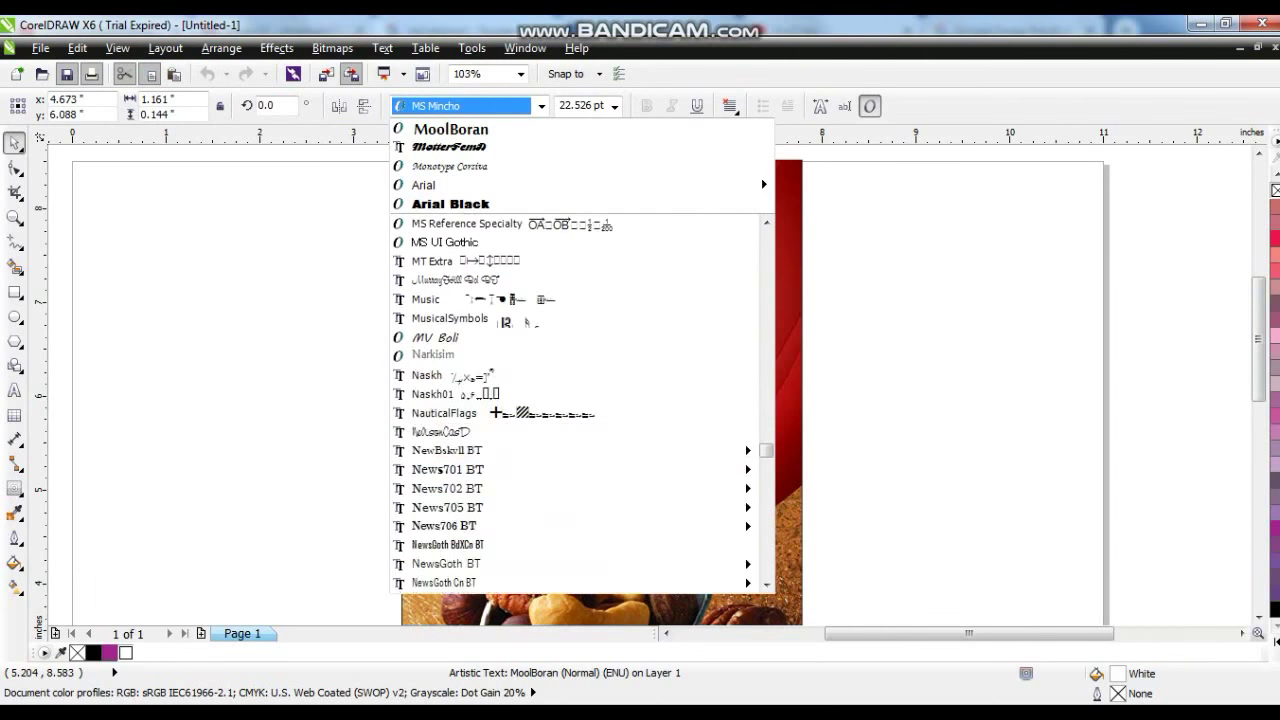
{"action": "scroll", "coordinate": [575, 400], "scroll_direction": "down", "scroll_amount": 3}
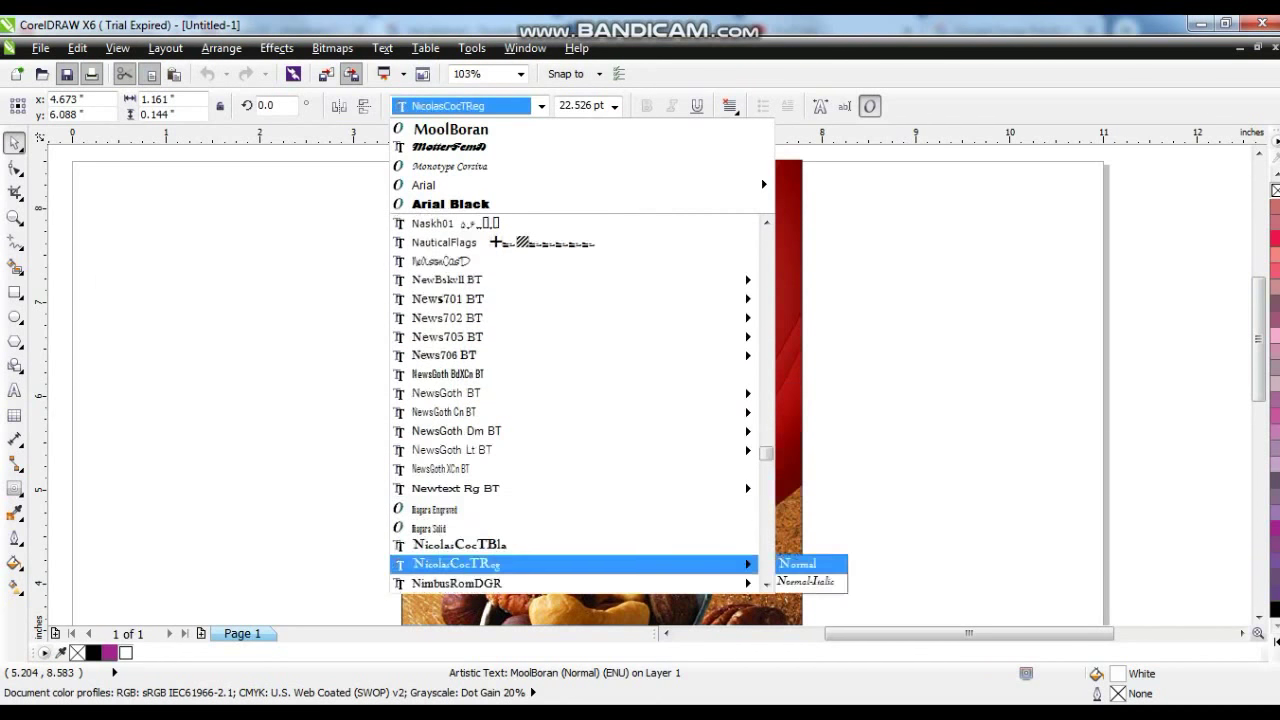
{"action": "left_click", "coordinate": [460, 545]}
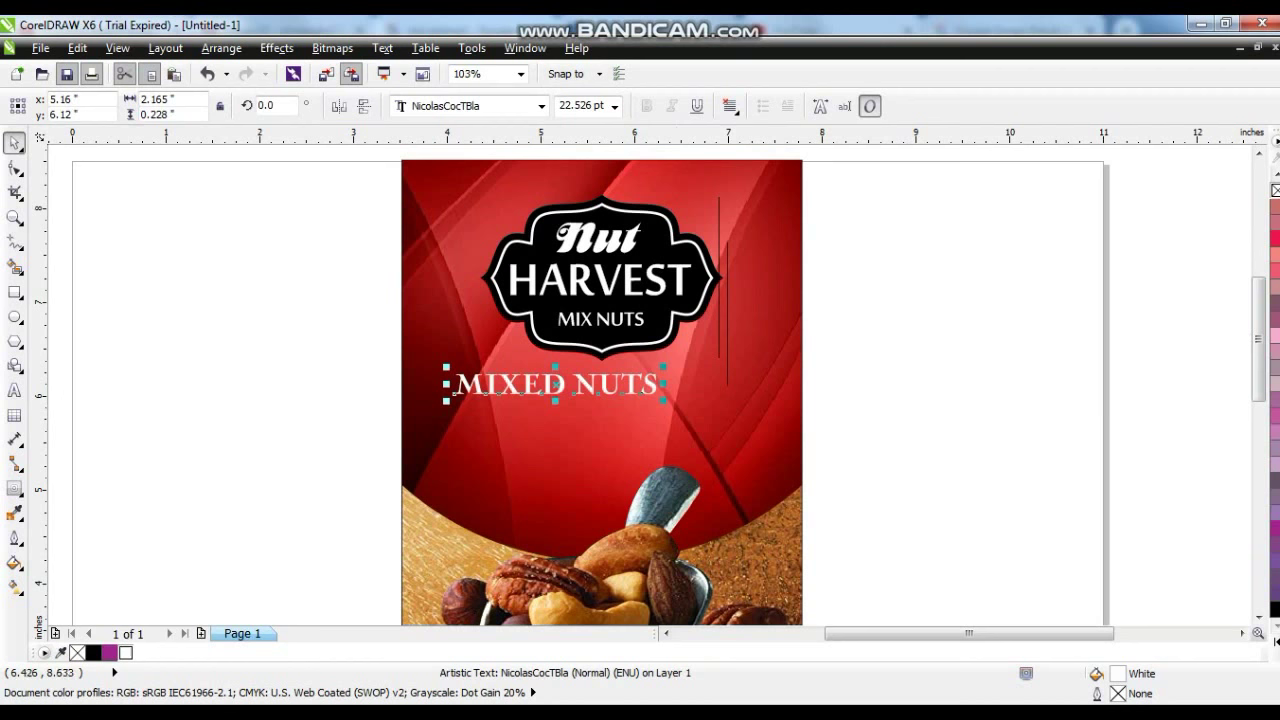
{"action": "left_click_drag", "start_coordinate": [664, 400], "coordinate": [766, 410]}
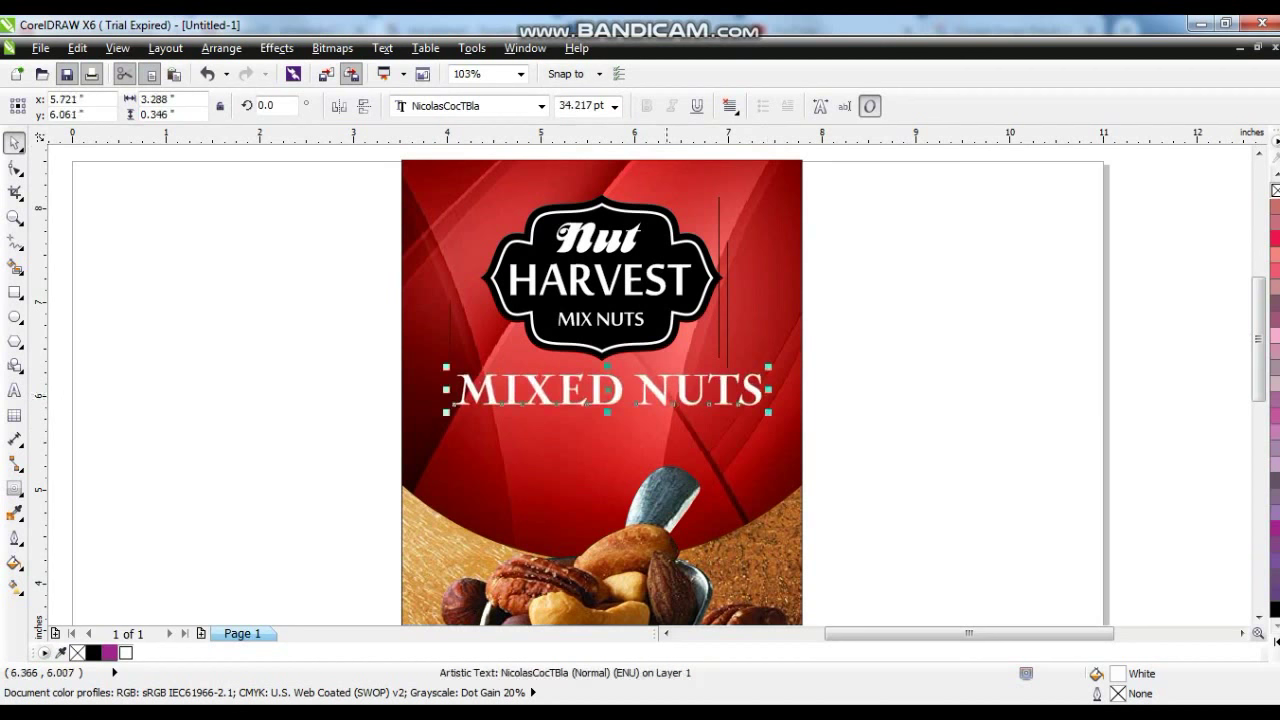
Step: Move "MIXED NUTS" down between the label frame and the scoop and centre it horizontally on the package
{"action": "left_click_drag", "start_coordinate": [662, 393], "coordinate": [661, 414]}
{"action": "left_click", "coordinate": [753, 476], "text": "shift"}
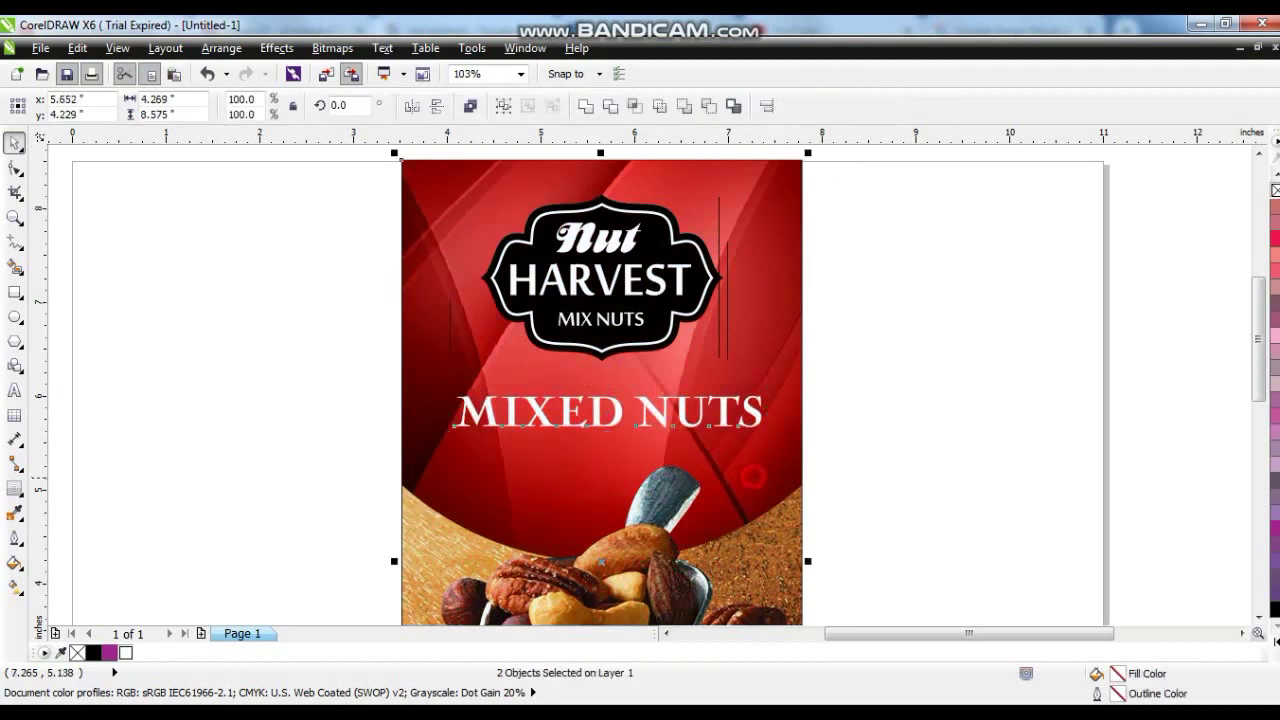
{"action": "key", "text": "c"}
{"action": "left_click", "coordinate": [891, 463]}
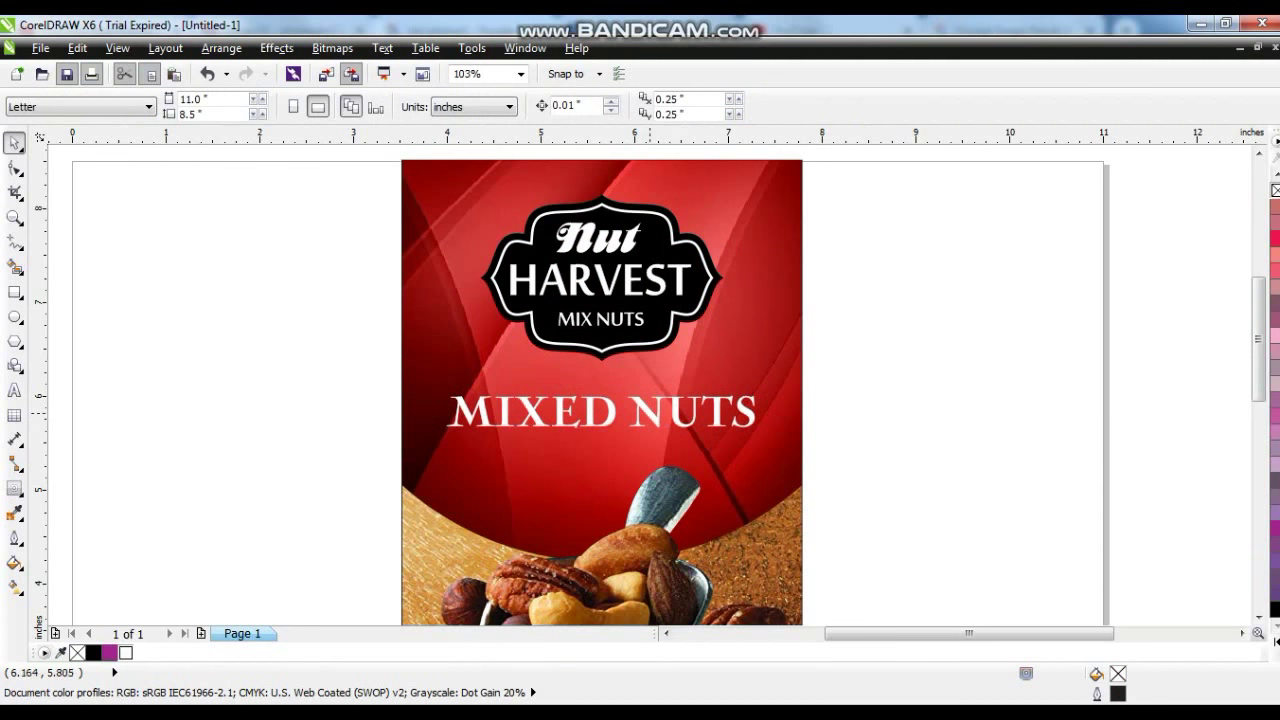
Step: Scale "MIXED NUTS" down to about 29.8 pt, keeping it centred on the package
{"action": "left_click", "coordinate": [649, 414]}
{"action": "left_click_drag", "start_coordinate": [762, 436], "coordinate": [741, 430]}
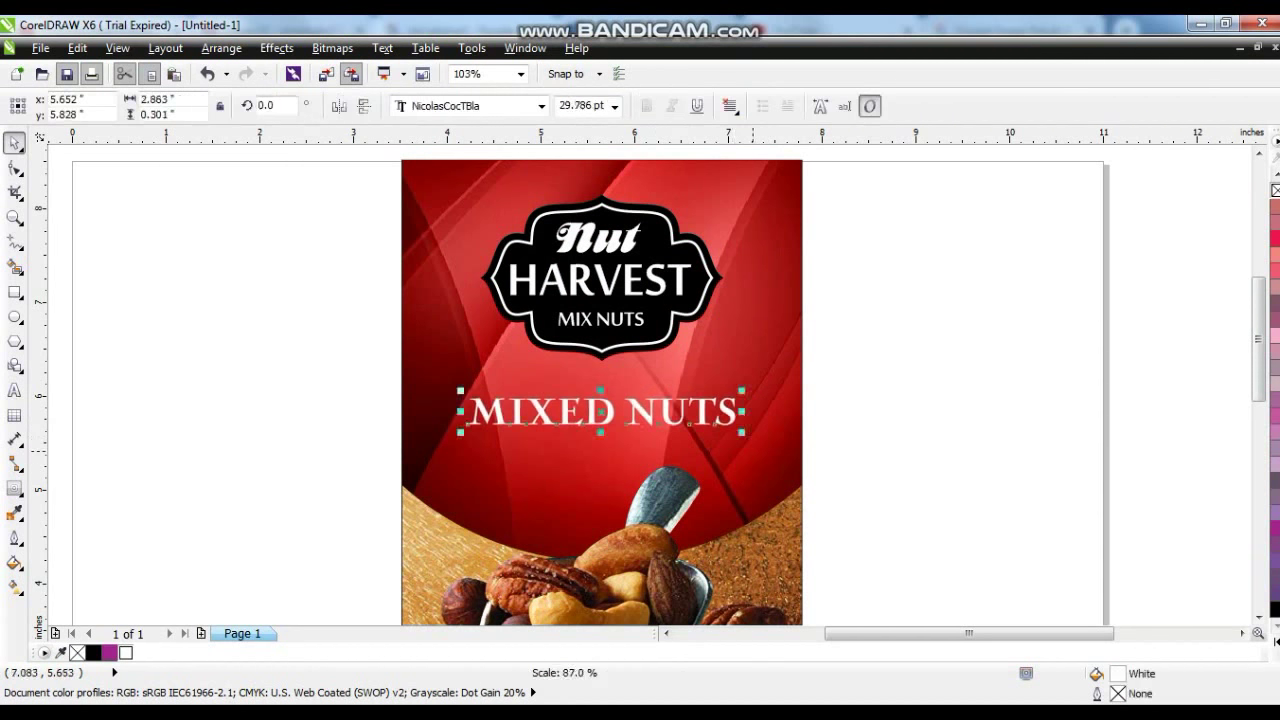
{"action": "left_click", "coordinate": [768, 450], "text": "shift"}
{"action": "left_click", "coordinate": [838, 464]}
Step: Place a copy of the frame's "MIX NUTS" text in the dark area at the bottom of the package
{"action": "scroll", "coordinate": [838, 463], "scroll_direction": "down", "scroll_amount": 5}
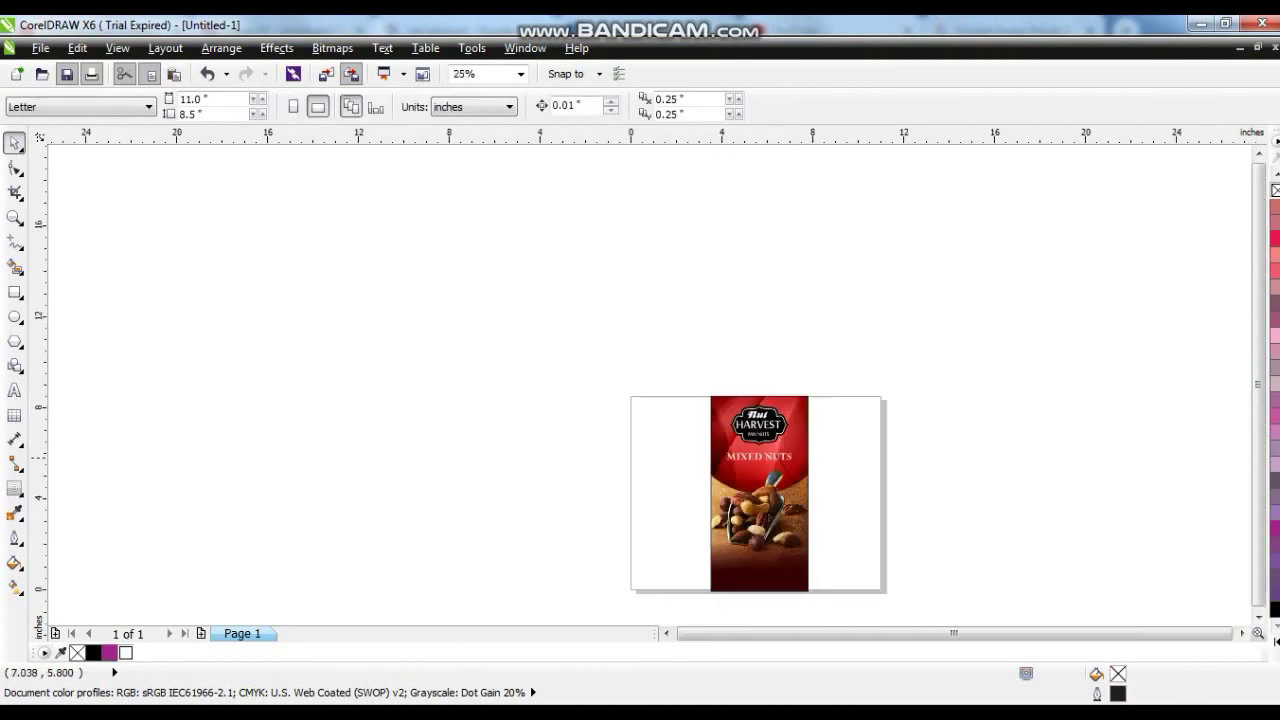
{"action": "left_click_drag", "start_coordinate": [723, 457], "coordinate": [920, 586]}
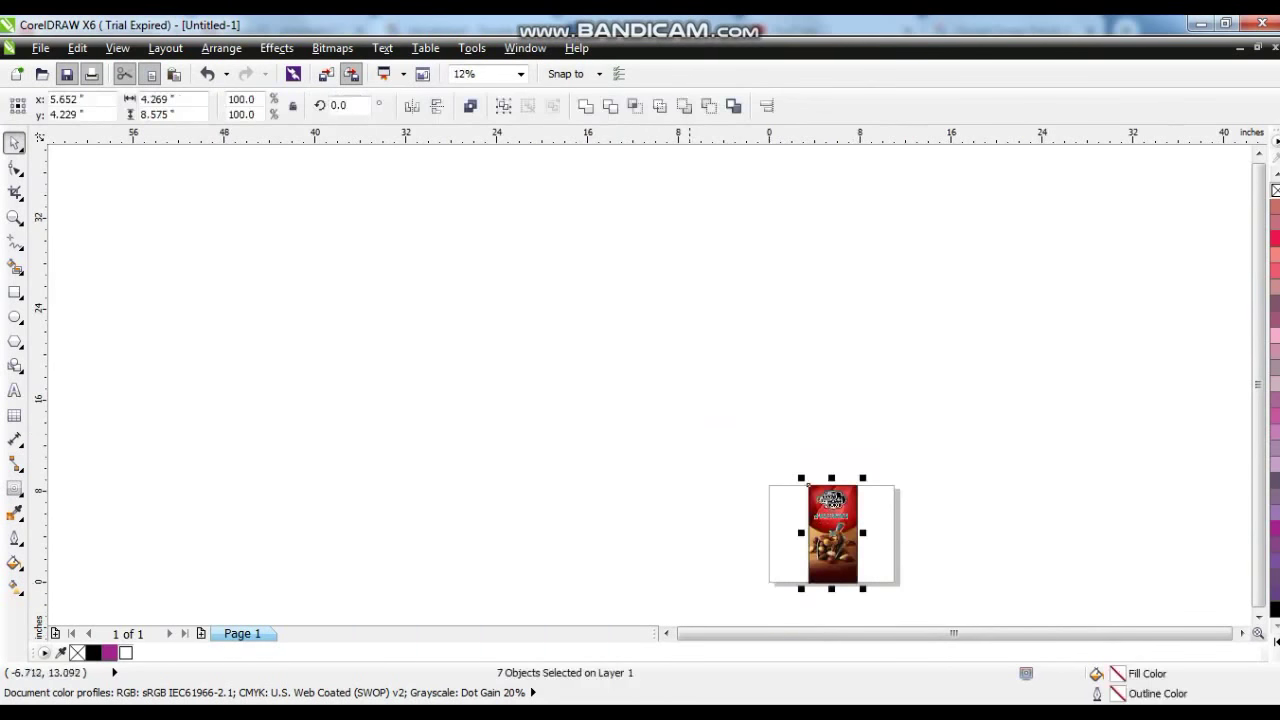
{"action": "left_click", "coordinate": [15, 217]}
{"action": "left_click_drag", "start_coordinate": [740, 469], "coordinate": [905, 590]}
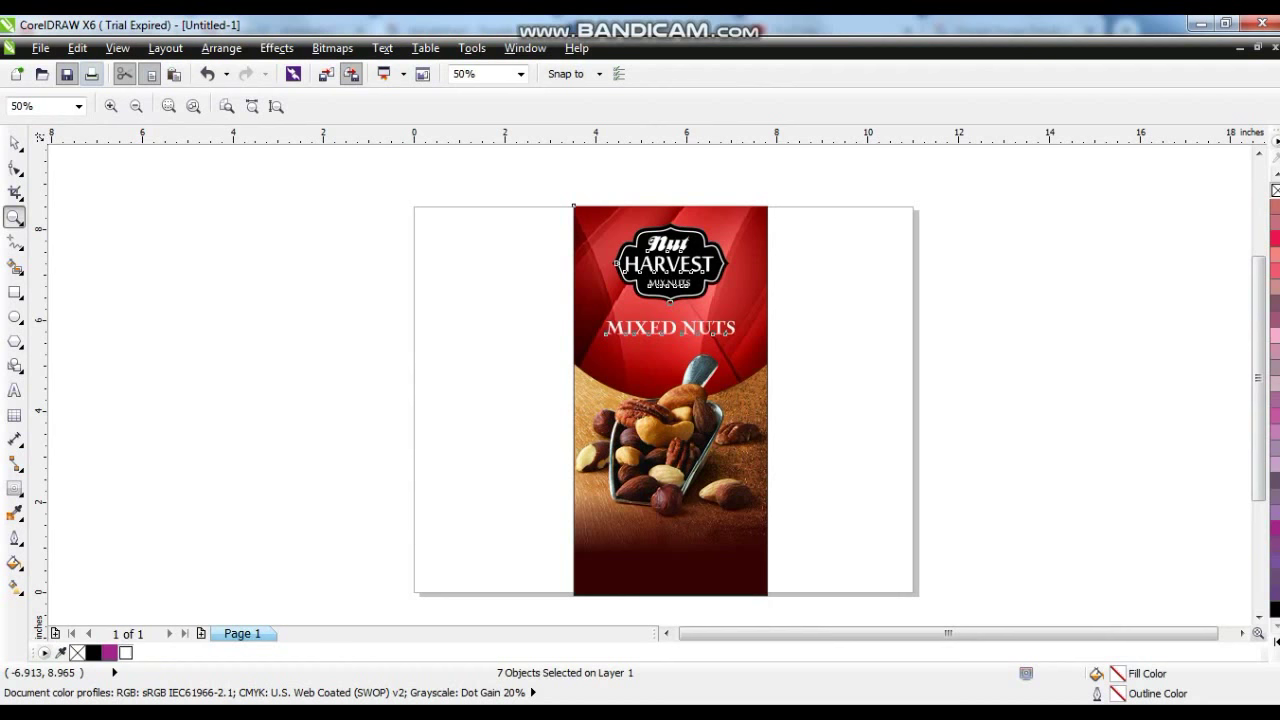
{"action": "left_click", "coordinate": [15, 142]}
{"action": "left_click", "coordinate": [854, 323]}
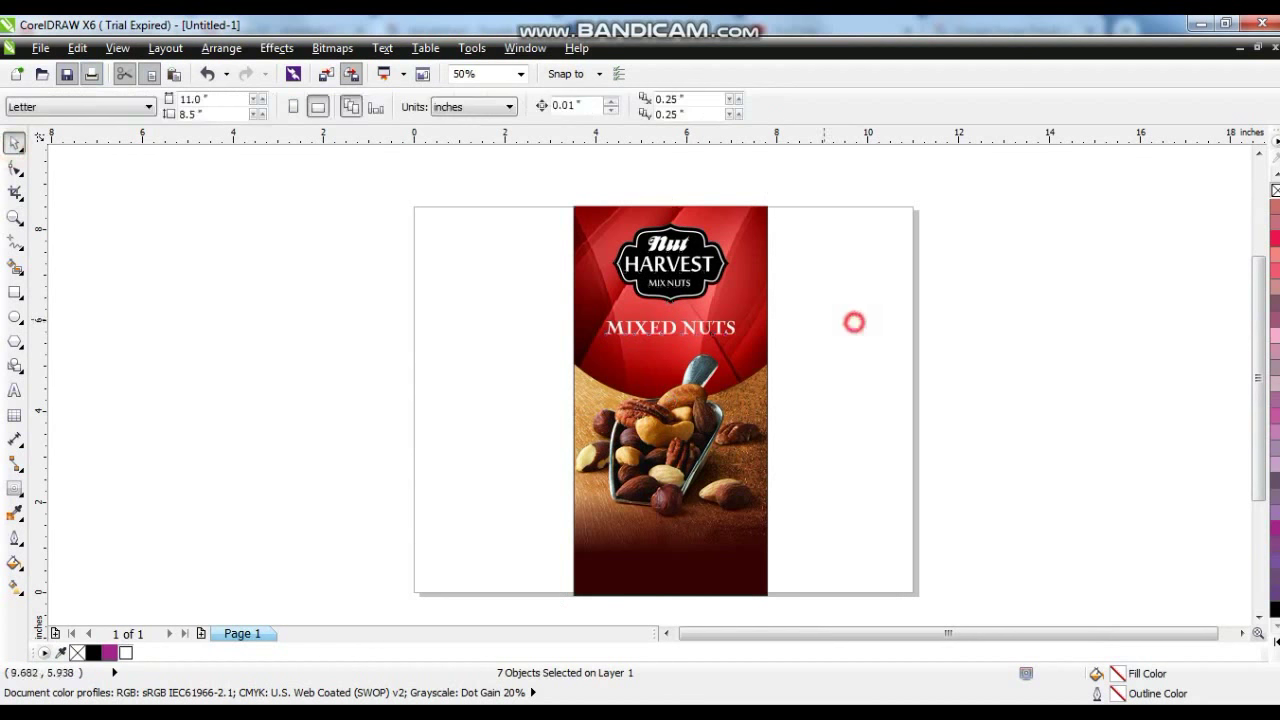
{"action": "left_click_drag", "start_coordinate": [666, 284], "coordinate": [670, 548]}
{"action": "right_click", "coordinate": [670, 551]}
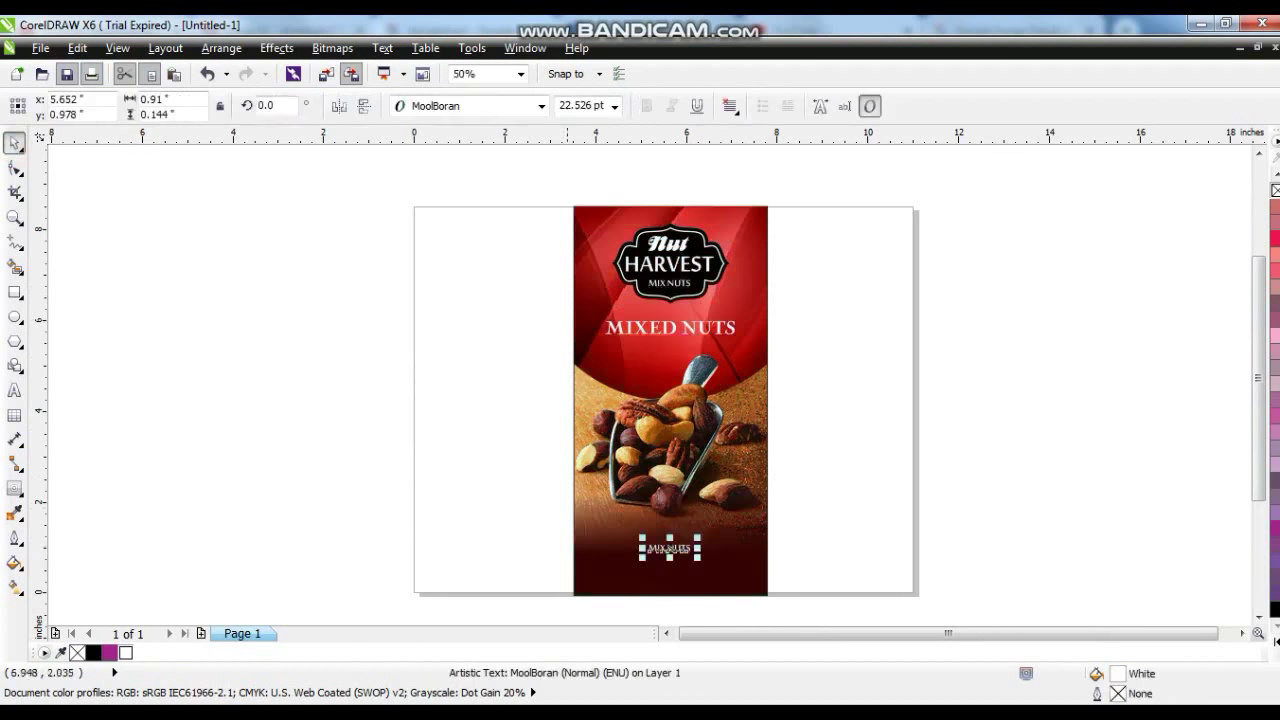
Step: Replace the copy's text with "with cashews, almonds, peaches, brazil nuts, and hazelnuts" on two lines and centre-align it
{"action": "left_click", "coordinate": [15, 390]}
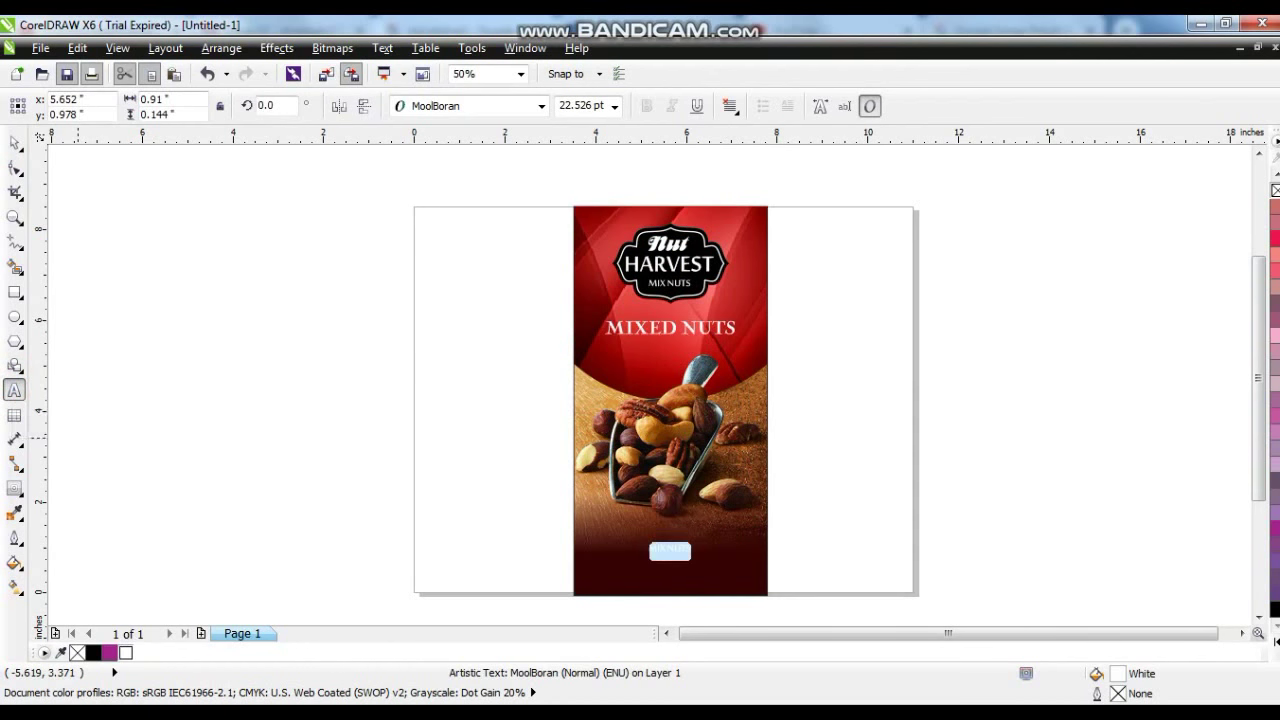
{"action": "type", "text": "with cashews, almonds, peach"}
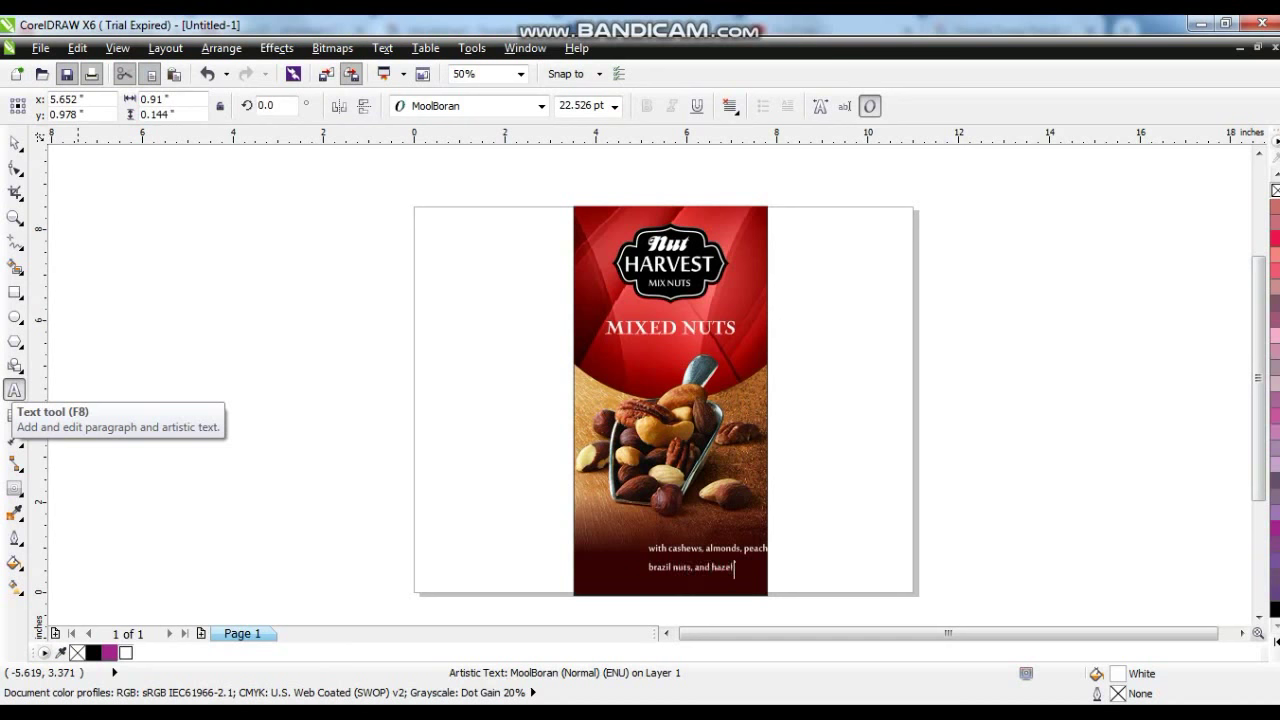
{"action": "left_click", "coordinate": [14, 391]}
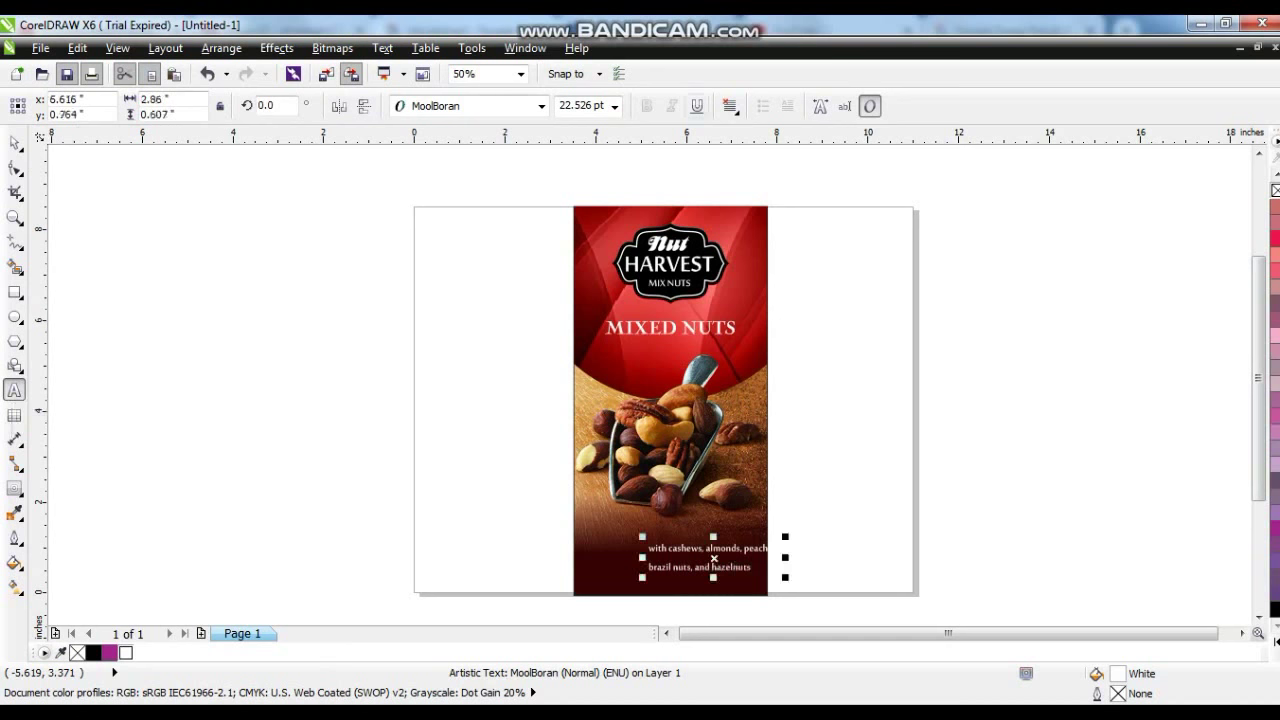
{"action": "left_click", "coordinate": [730, 106]}
{"action": "left_click", "coordinate": [765, 171]}
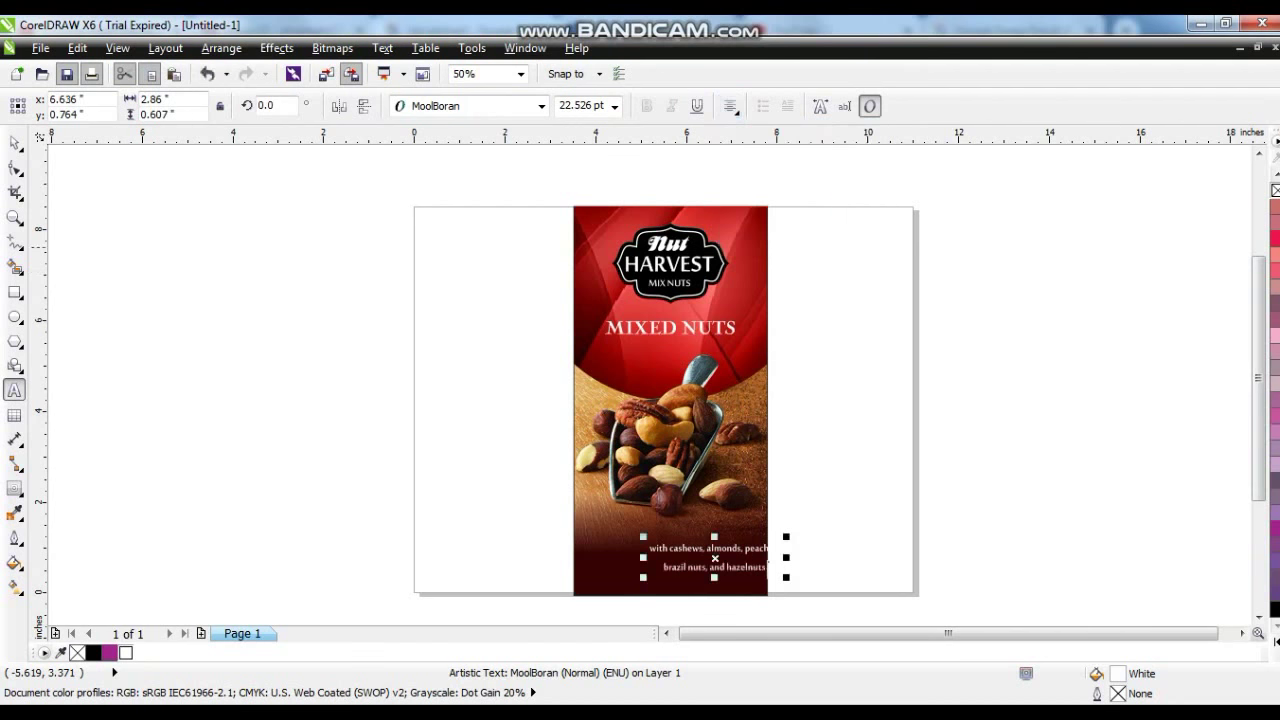
Step: Break the ingredients text into separate lines and move the second line closer to the first
{"action": "left_click", "coordinate": [15, 143]}
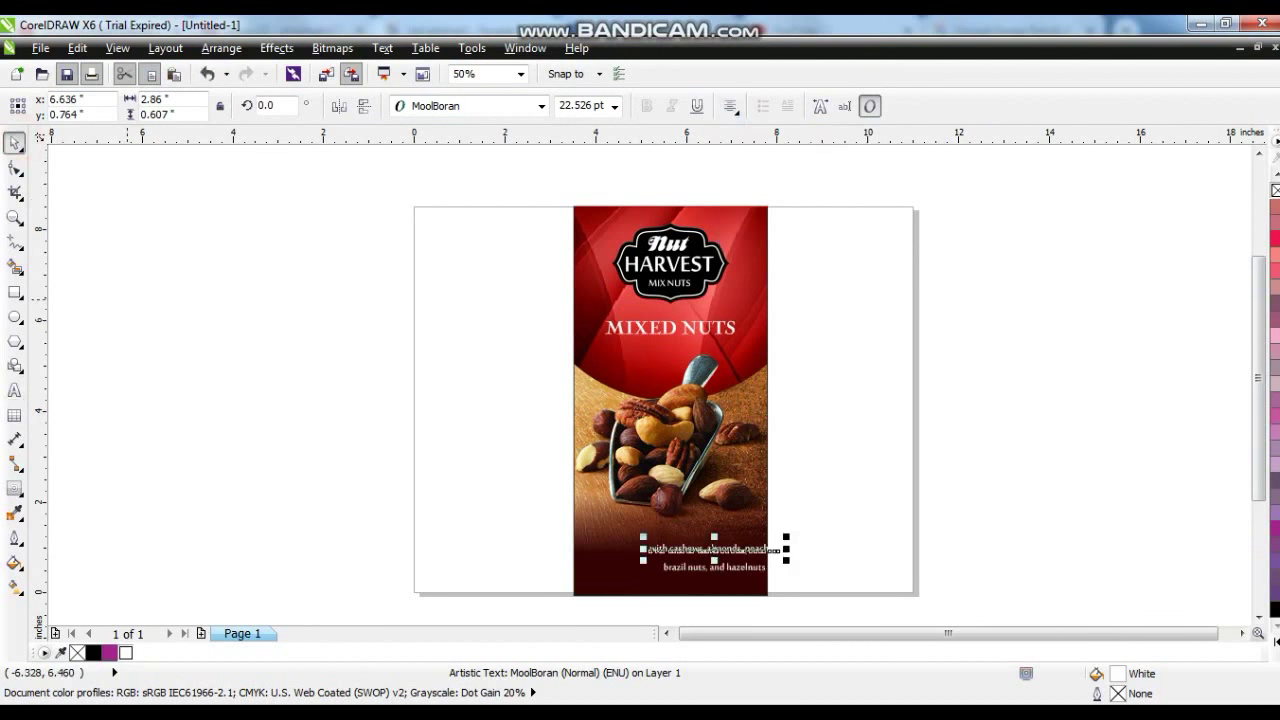
{"action": "left_click_drag", "start_coordinate": [665, 570], "coordinate": [665, 565]}
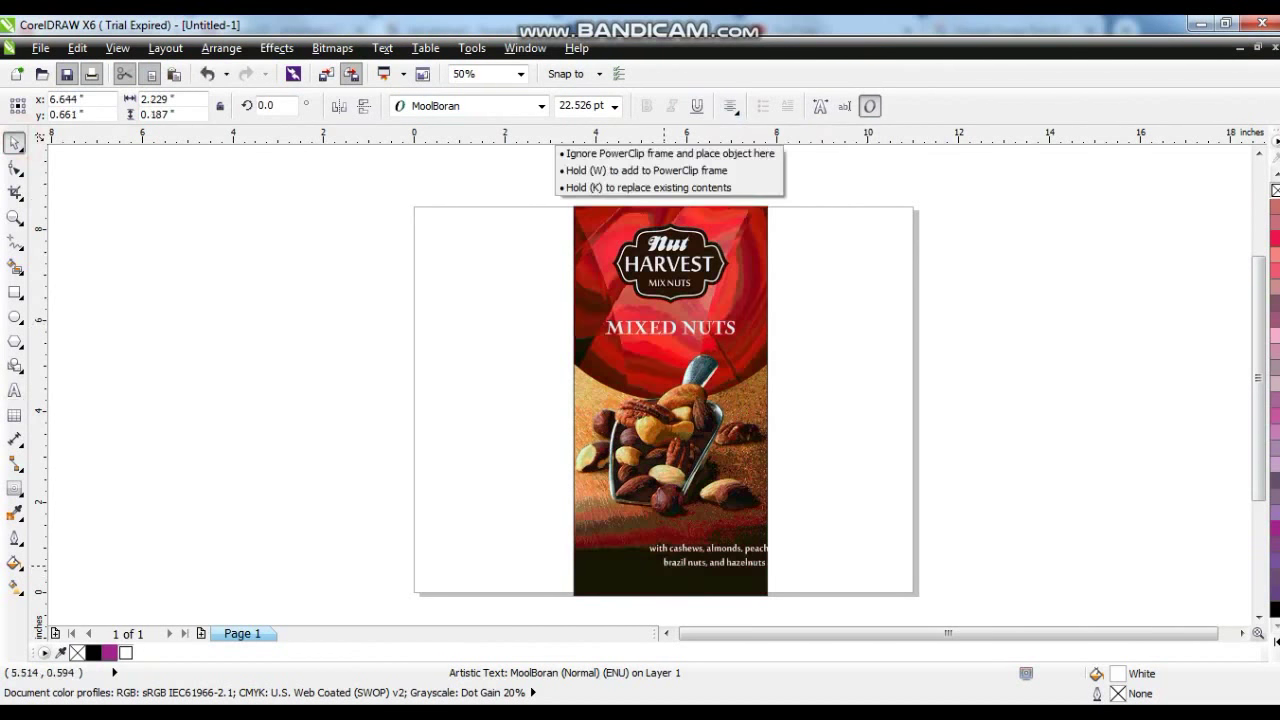
Step: Centre both ingredients lines horizontally on the package and move them down slightly
{"action": "left_click", "coordinate": [731, 548], "text": "shift"}
{"action": "left_click", "coordinate": [720, 577], "text": "shift"}
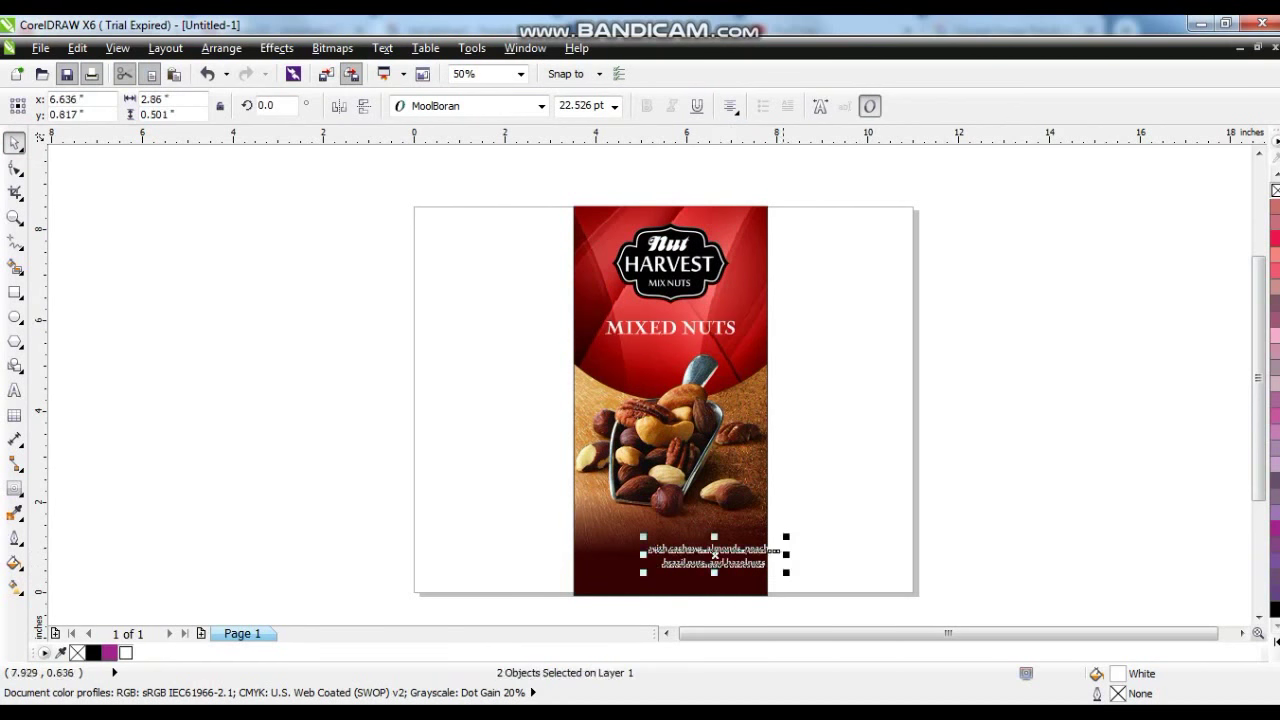
{"action": "left_click", "coordinate": [741, 530], "text": "shift"}
{"action": "key", "text": "c"}
{"action": "left_click", "coordinate": [990, 517]}
{"action": "left_click_drag", "start_coordinate": [929, 532], "coordinate": [502, 574]}
{"action": "left_click_drag", "start_coordinate": [686, 548], "coordinate": [685, 561]}
{"action": "left_click", "coordinate": [1028, 542]}
Step: Create a mirrored copy of the package background panel directly to the left of the front
{"action": "left_click", "coordinate": [741, 499]}
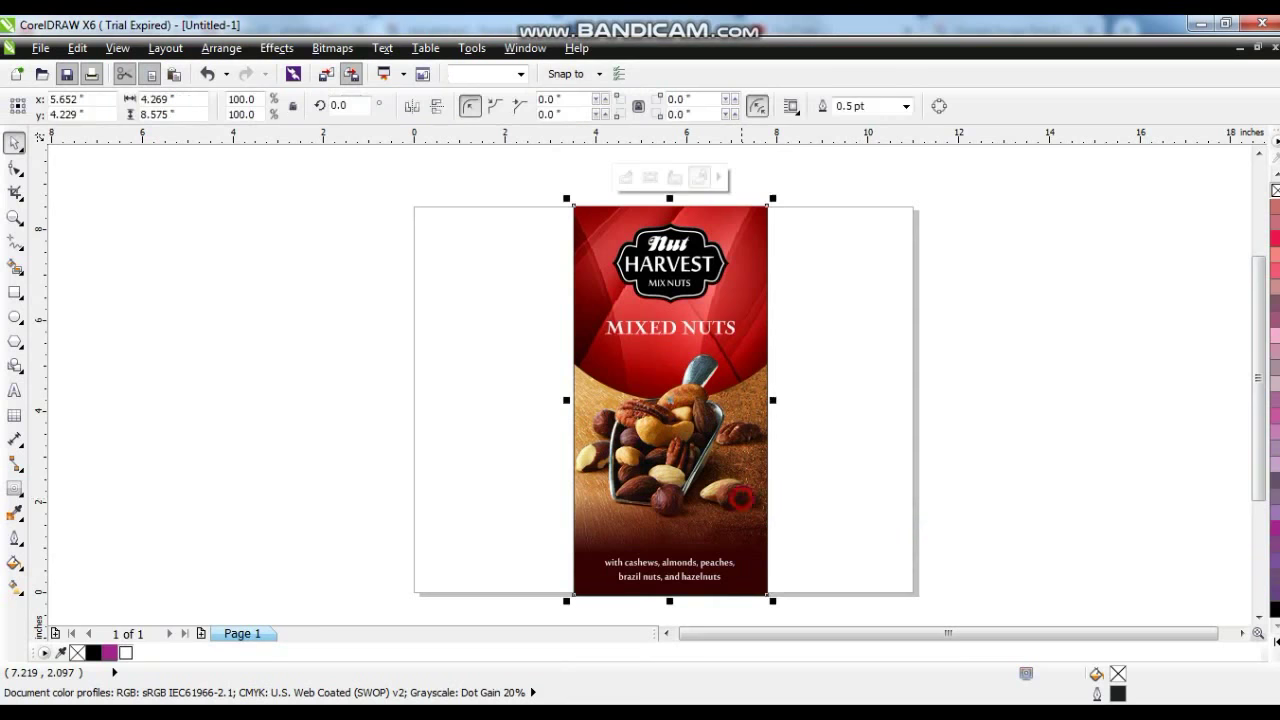
{"action": "left_click_drag", "start_coordinate": [773, 402], "coordinate": [495, 402]}
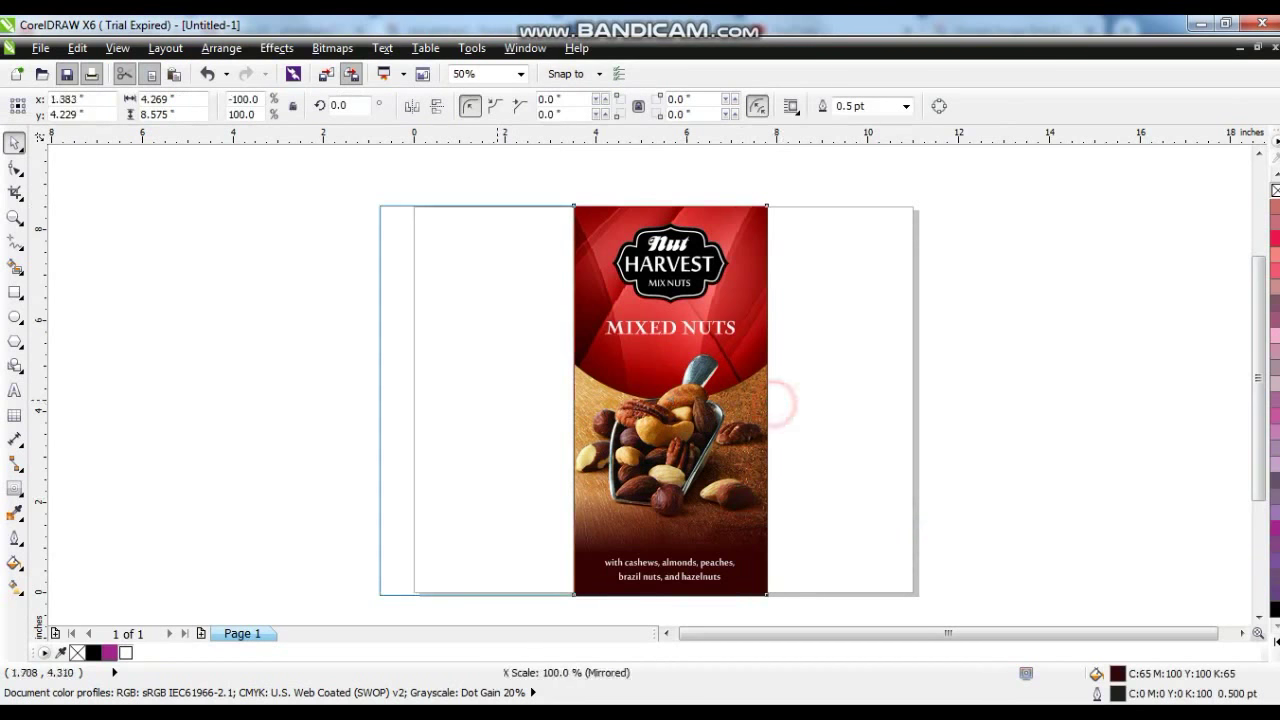
{"action": "right_click", "coordinate": [495, 402]}
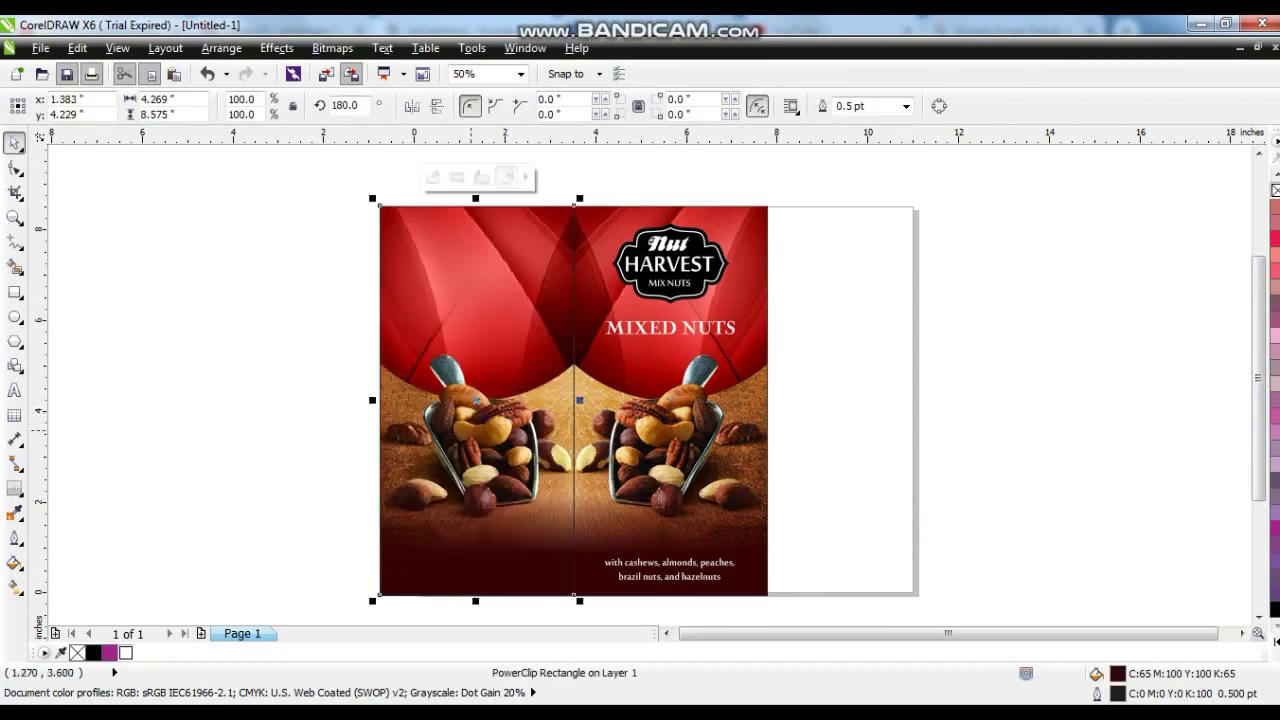
Step: Open the mirrored panel's PowerClip contents for editing and delete the nuts photo with its gradient
{"action": "right_click", "coordinate": [470, 428]}
{"action": "mouse_move", "coordinate": [540, 391]}
{"action": "left_click", "coordinate": [540, 97]}
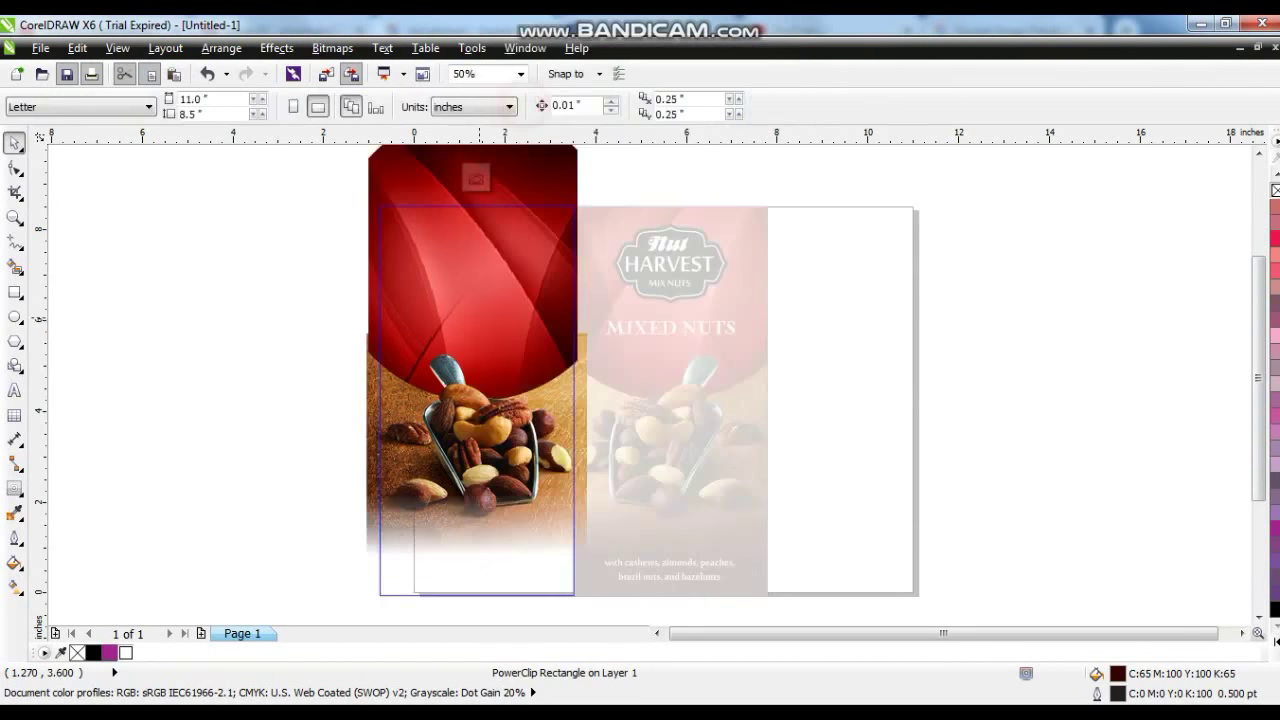
{"action": "left_click_drag", "start_coordinate": [305, 351], "coordinate": [688, 583]}
{"action": "key", "text": "Delete"}
{"action": "left_click", "coordinate": [471, 460]}
{"action": "left_click", "coordinate": [679, 453]}
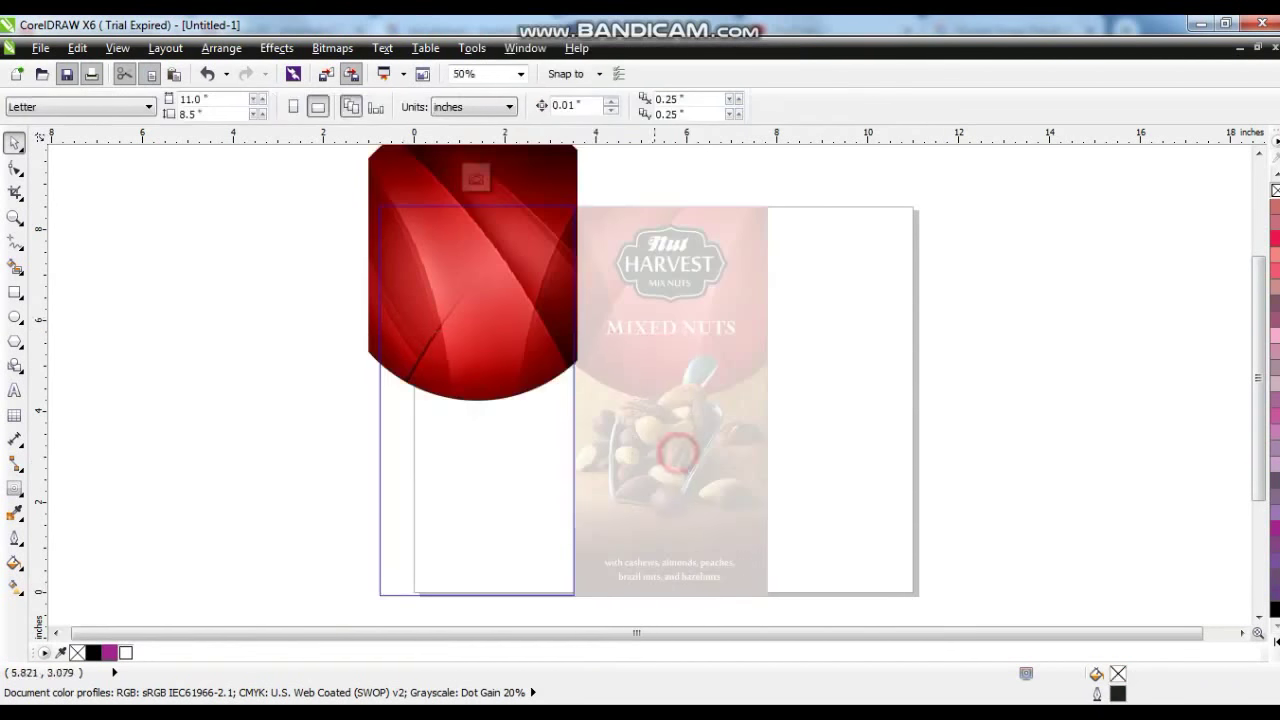
Step: Extract the red bitmap from the ellipse PowerClip and stretch it to cover the full height of the panel
{"action": "right_click", "coordinate": [499, 321]}
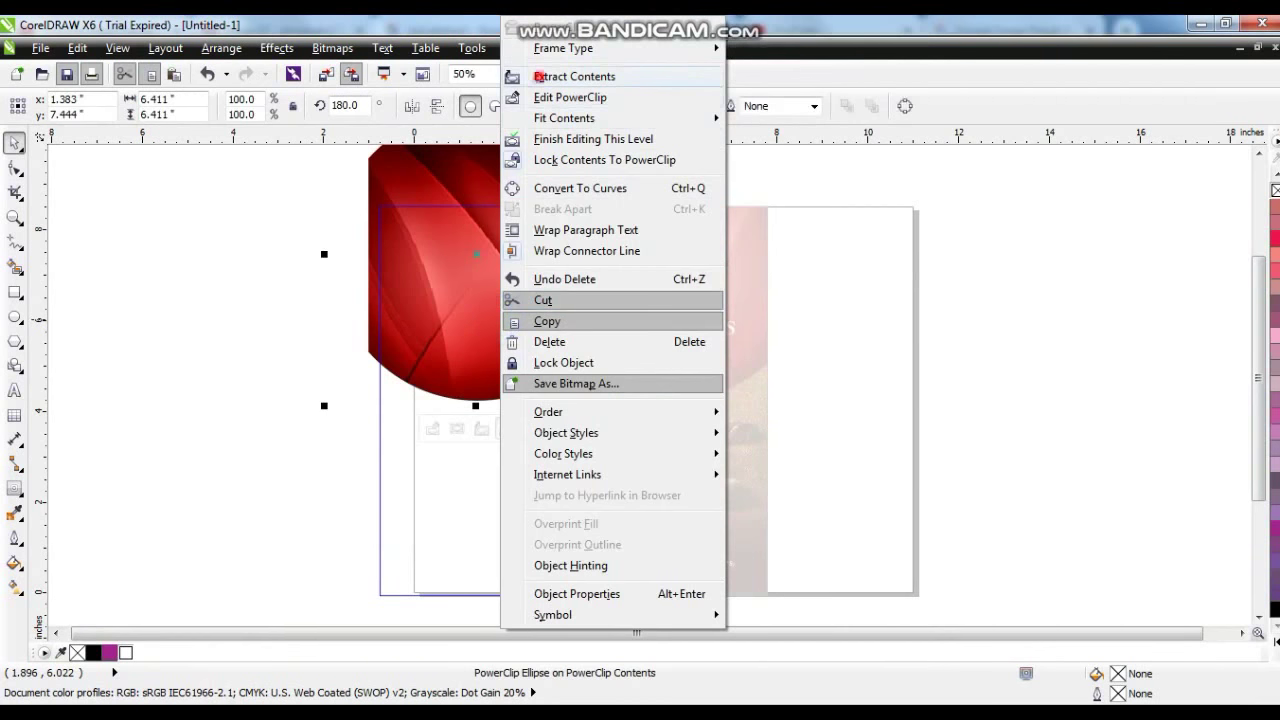
{"action": "left_click", "coordinate": [540, 77]}
{"action": "left_click", "coordinate": [231, 337]}
{"action": "left_click_drag", "start_coordinate": [472, 373], "coordinate": [471, 561]}
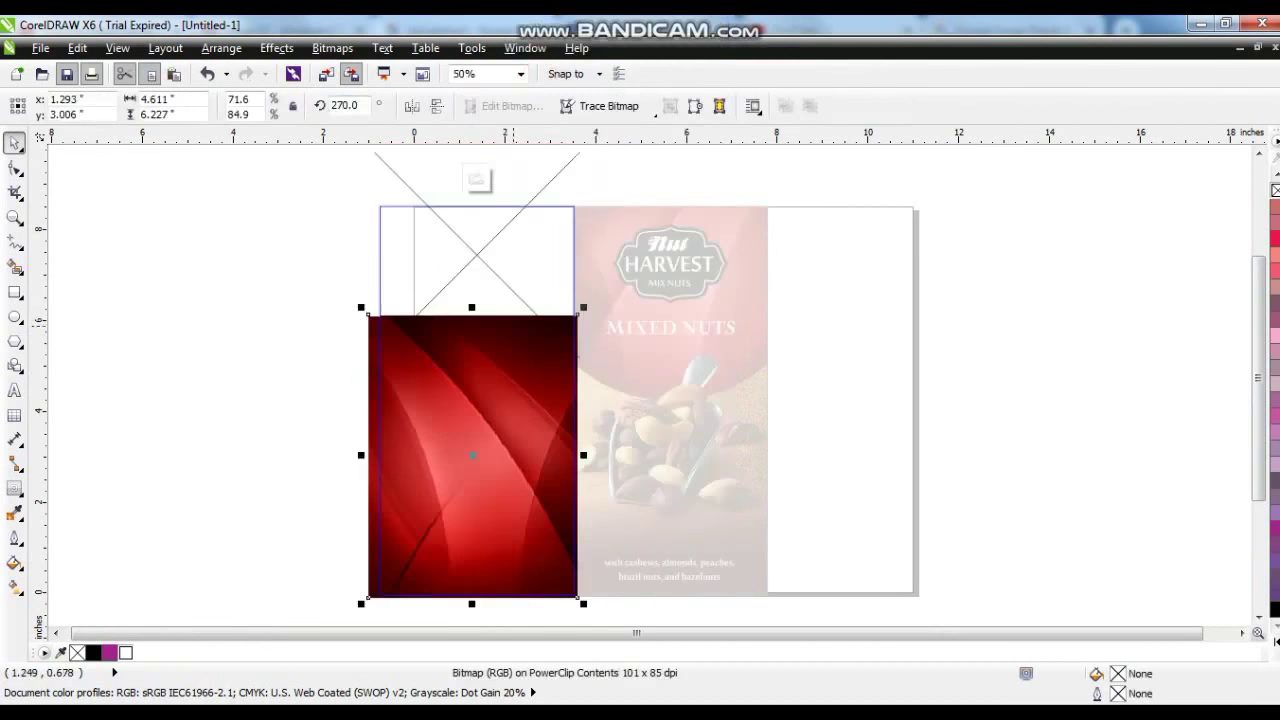
{"action": "left_click_drag", "start_coordinate": [472, 309], "coordinate": [476, 254]}
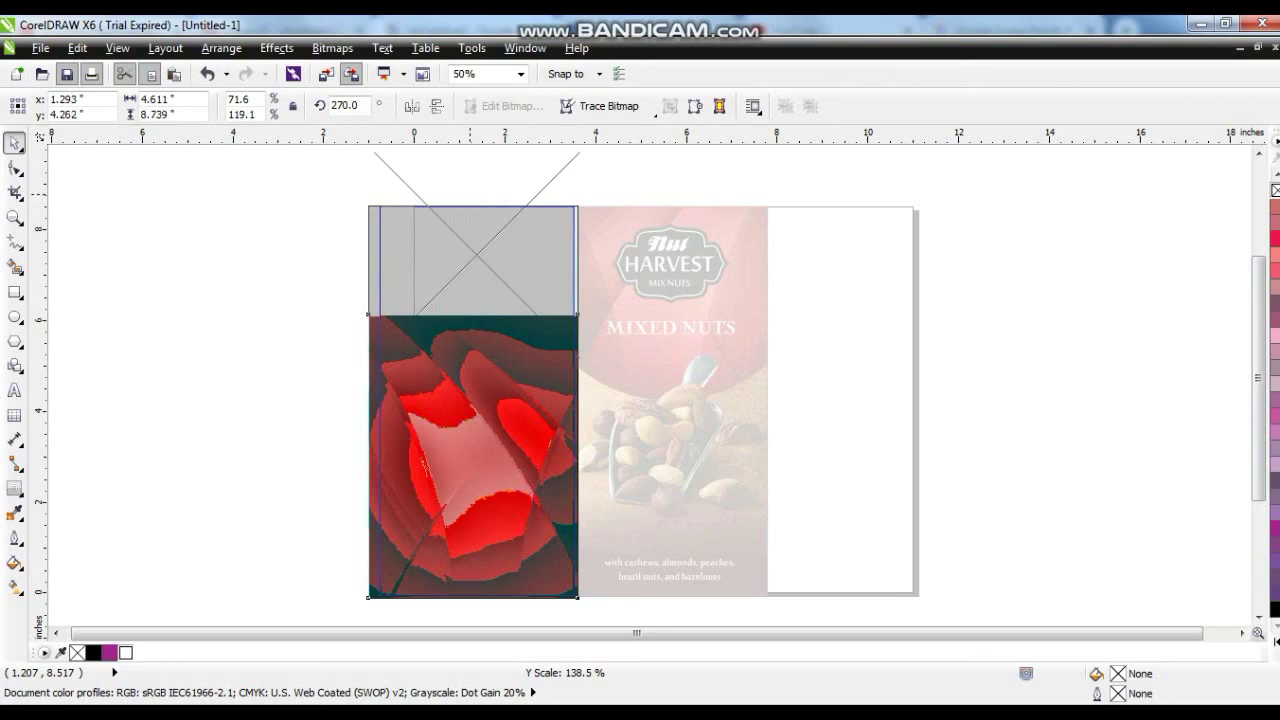
{"action": "left_click_drag", "start_coordinate": [470, 205], "coordinate": [470, 200]}
Step: Delete the empty ellipse frame and finish editing the panel's PowerClip contents
{"action": "left_click", "coordinate": [566, 166]}
{"action": "key", "text": "Delete"}
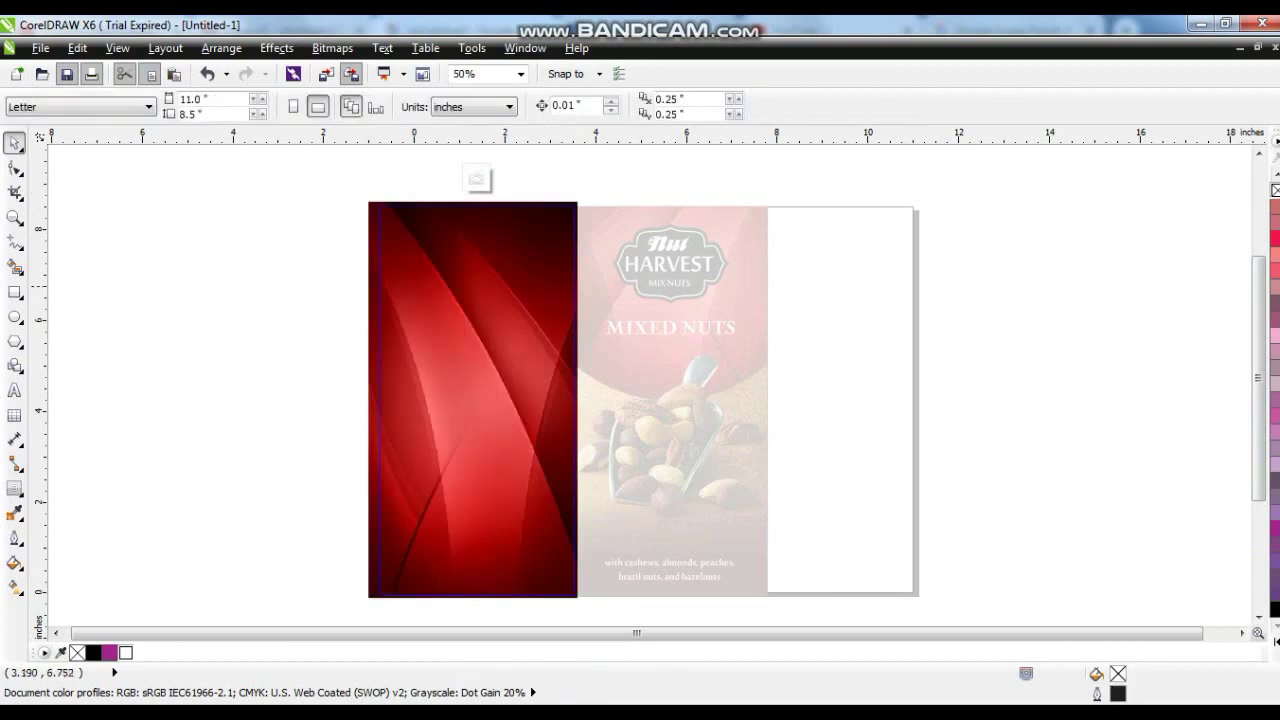
{"action": "right_click", "coordinate": [553, 285]}
{"action": "left_click", "coordinate": [600, 118]}
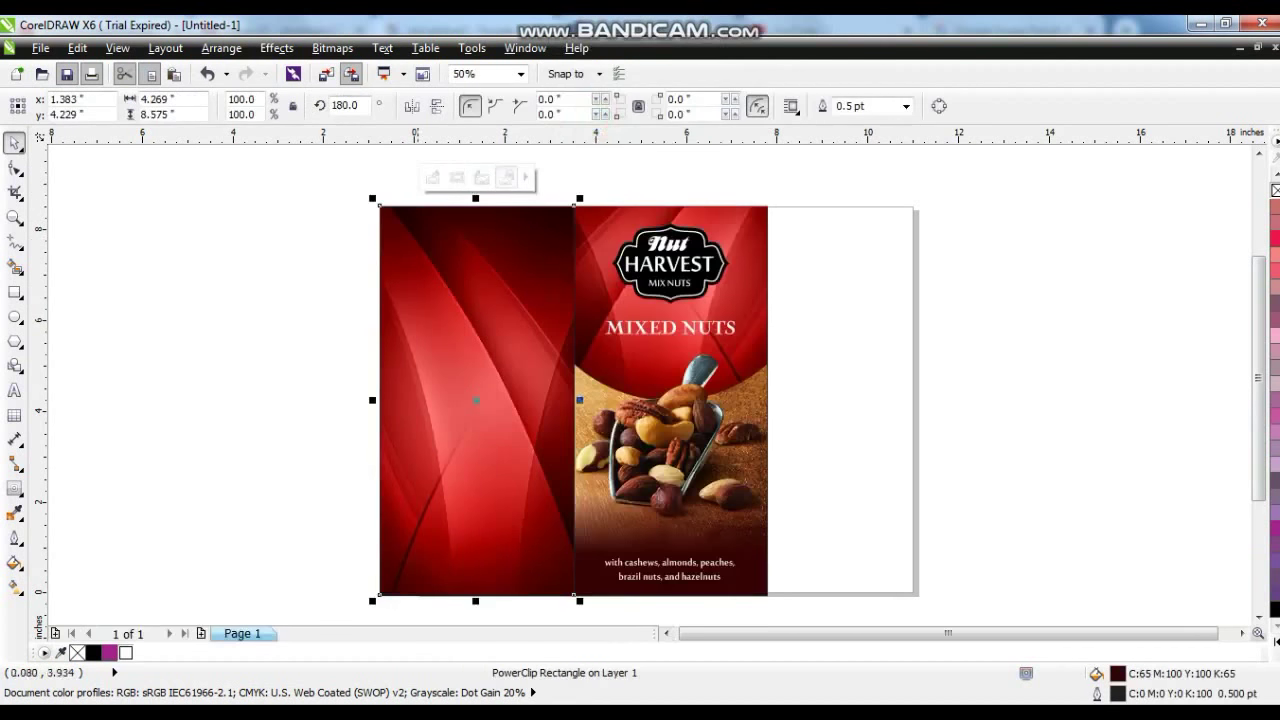
Step: Narrow the red panel to half its width against the front's left edge and place a copy along the right edge
{"action": "left_click_drag", "start_coordinate": [376, 401], "coordinate": [794, 425]}
{"action": "right_click", "coordinate": [793, 425]}
{"action": "left_click", "coordinate": [1058, 390]}
Step: Copy the Nut HARVEST label and "MIXED NUTS" title onto the right side panel and scale them down to about 1.75 inches wide
{"action": "left_click_drag", "start_coordinate": [946, 197], "coordinate": [596, 345]}
{"action": "left_click_drag", "start_coordinate": [670, 284], "coordinate": [792, 284]}
{"action": "right_click", "coordinate": [792, 284]}
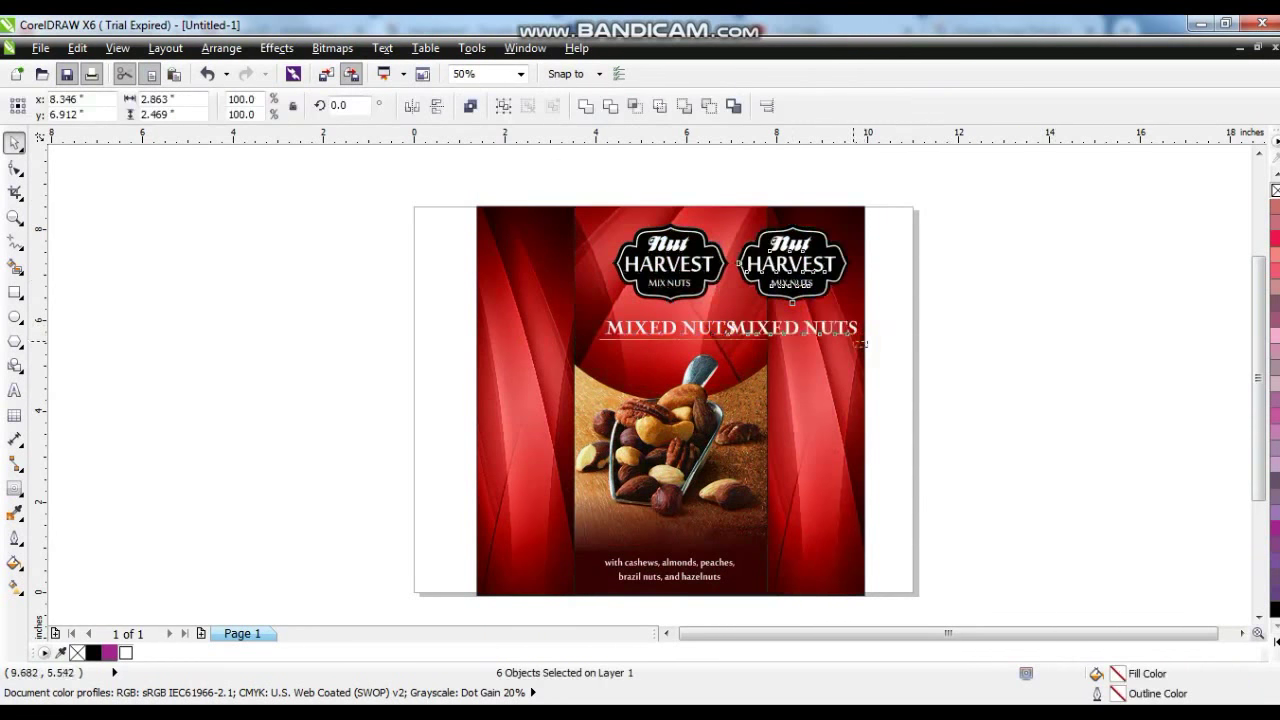
{"action": "left_click_drag", "start_coordinate": [865, 342], "coordinate": [840, 320]}
Step: Position the reduced label and title midway down the right side panel and copy them at the same height onto the left side panel
{"action": "left_click_drag", "start_coordinate": [796, 274], "coordinate": [528, 398]}
{"action": "right_click", "coordinate": [528, 398]}
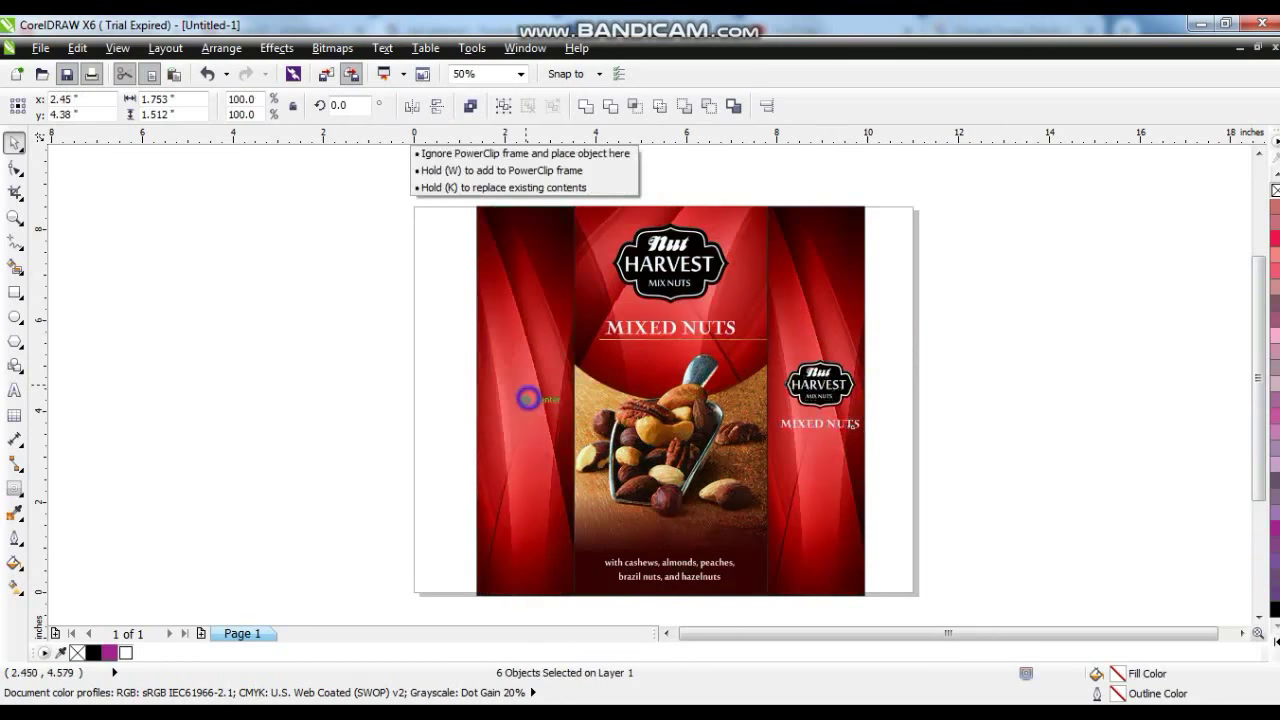
{"action": "left_click", "coordinate": [969, 422]}
Step: Zoom to the complete package design and inspect it in full-screen preview
{"action": "left_click_drag", "start_coordinate": [923, 180], "coordinate": [408, 609]}
{"action": "key", "text": "ctrl+a"}
{"action": "key", "text": "shift+F2"}
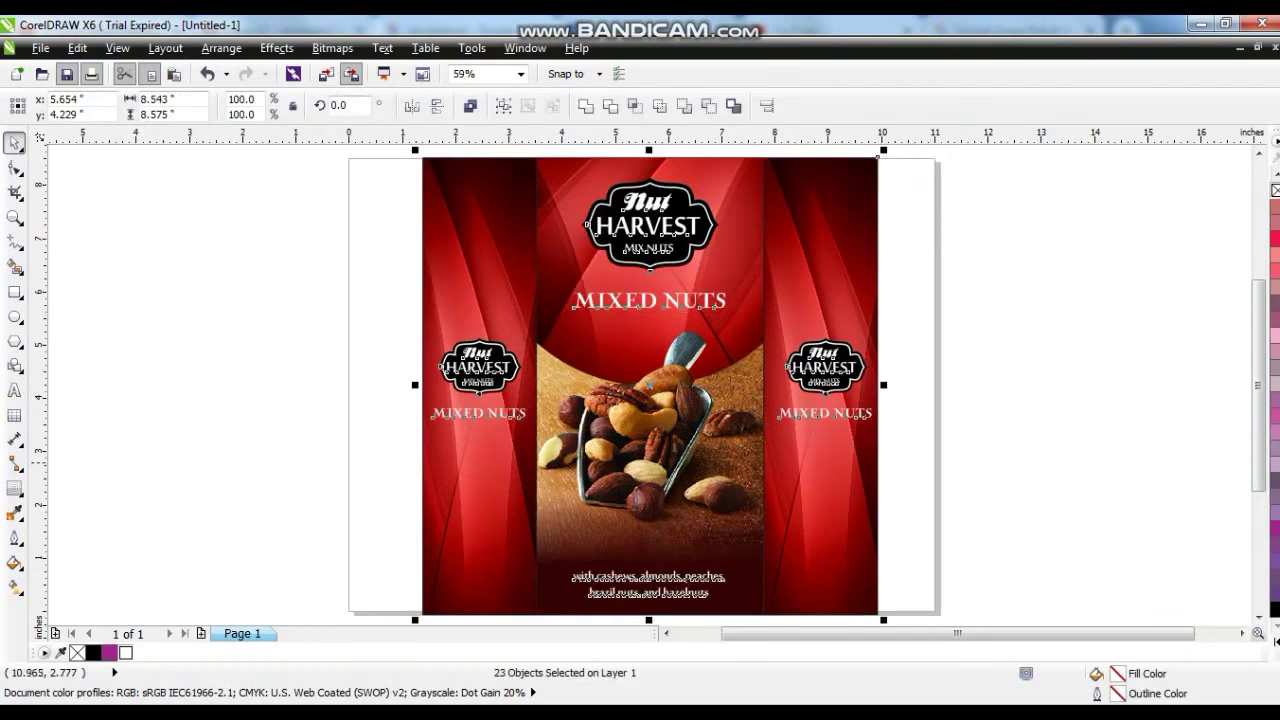
{"action": "key", "text": "F9"}
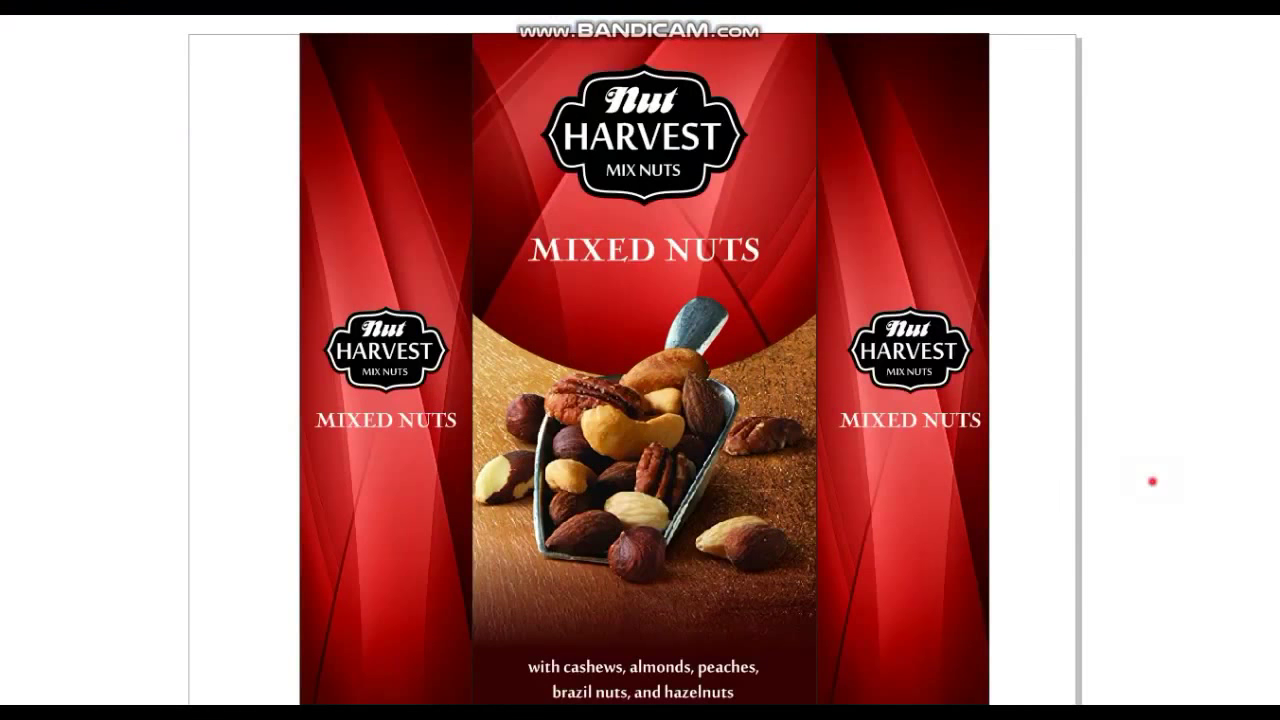